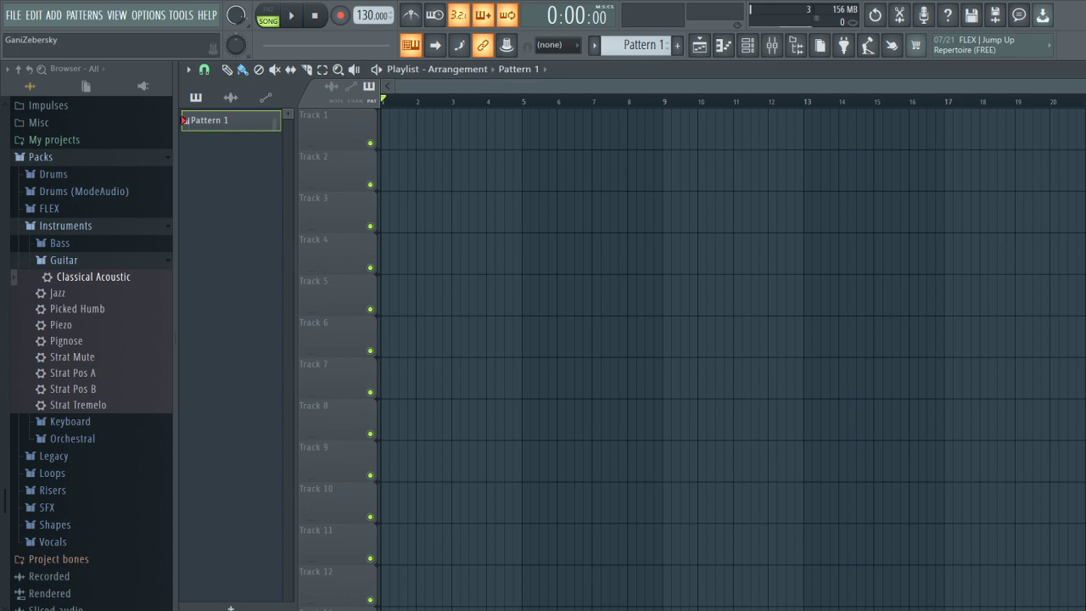
# Collapse the Guitar folder in the browser, and hide and reshow the playlist.
pyautogui.click(68, 260)
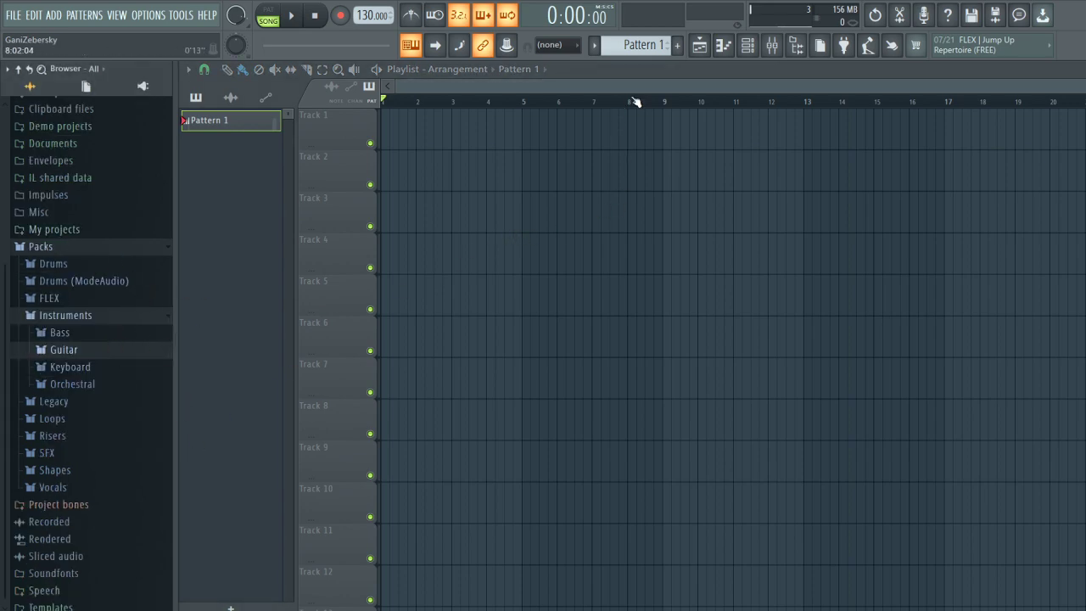
pyautogui.click(701, 48)
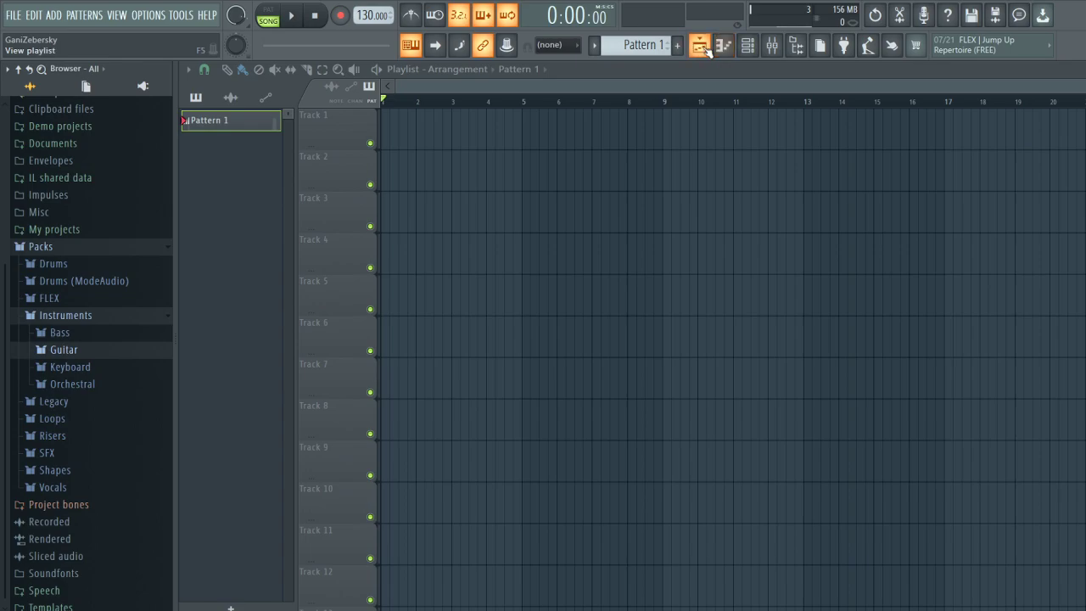
pyautogui.click(701, 49)
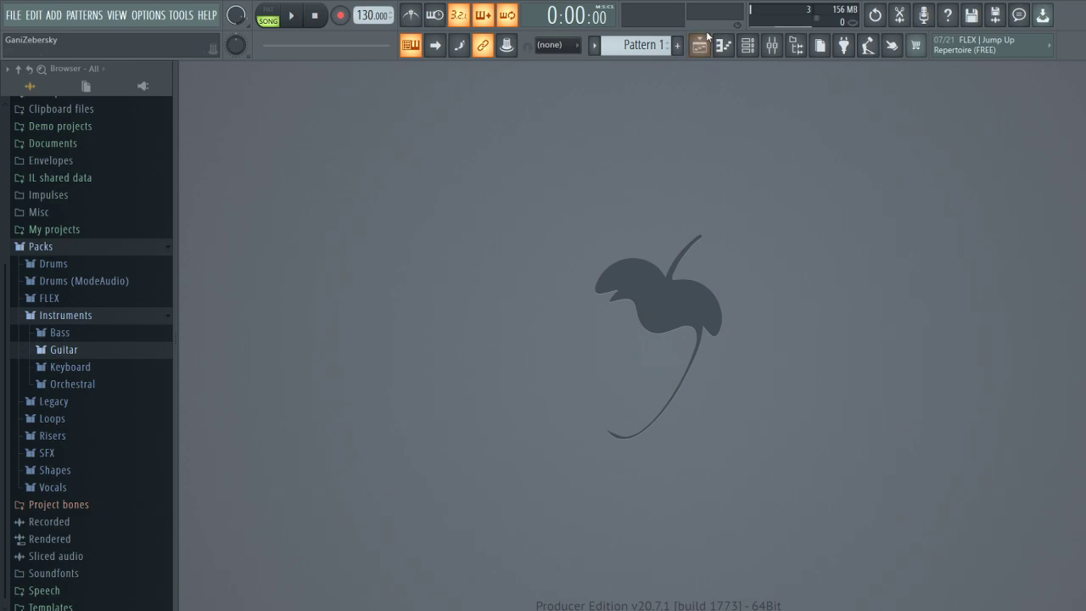
pyautogui.click(700, 46)
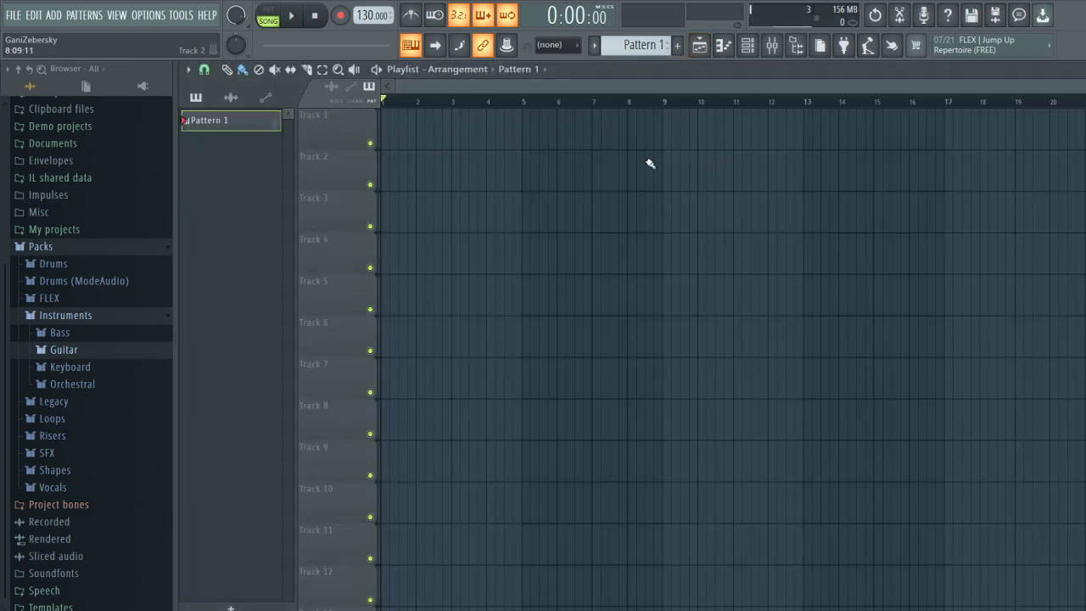
# Open the piano roll for Dynamic Guitars, place four descending notes in the first bar and play the pattern.
pyautogui.click(723, 47)
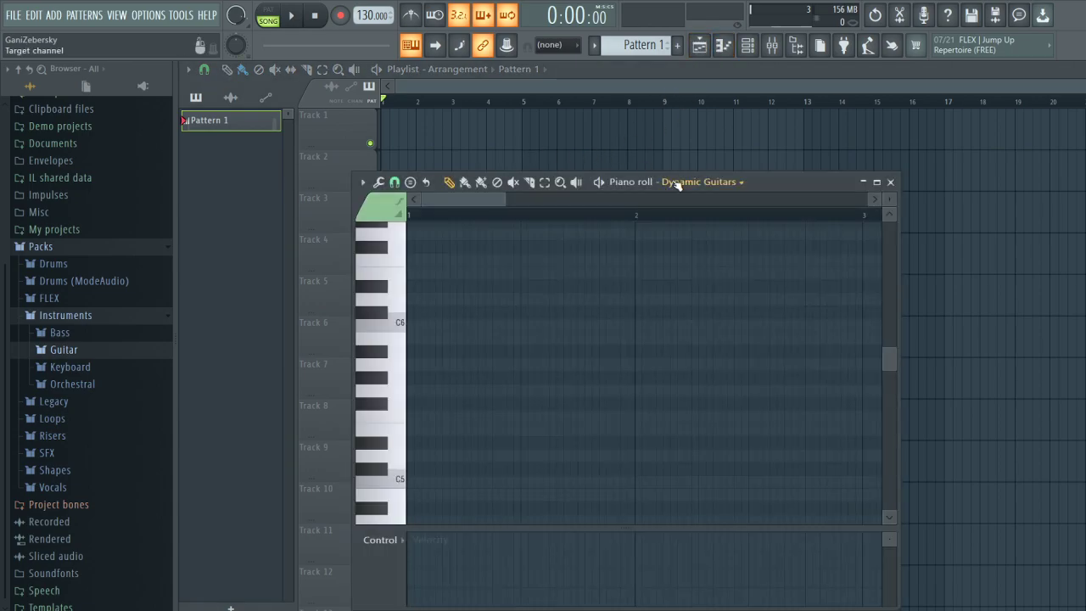
pyautogui.moveTo(769, 181); pyautogui.dragTo(793, 150)
pyautogui.click(467, 307)
pyautogui.click(497, 320)
pyautogui.click(518, 346)
pyautogui.click(556, 359)
pyautogui.click(291, 16)
pyautogui.press('space')
# Delete the four test notes and close the piano roll.
pyautogui.hotkey('alt', 'm')
pyautogui.press('Delete')
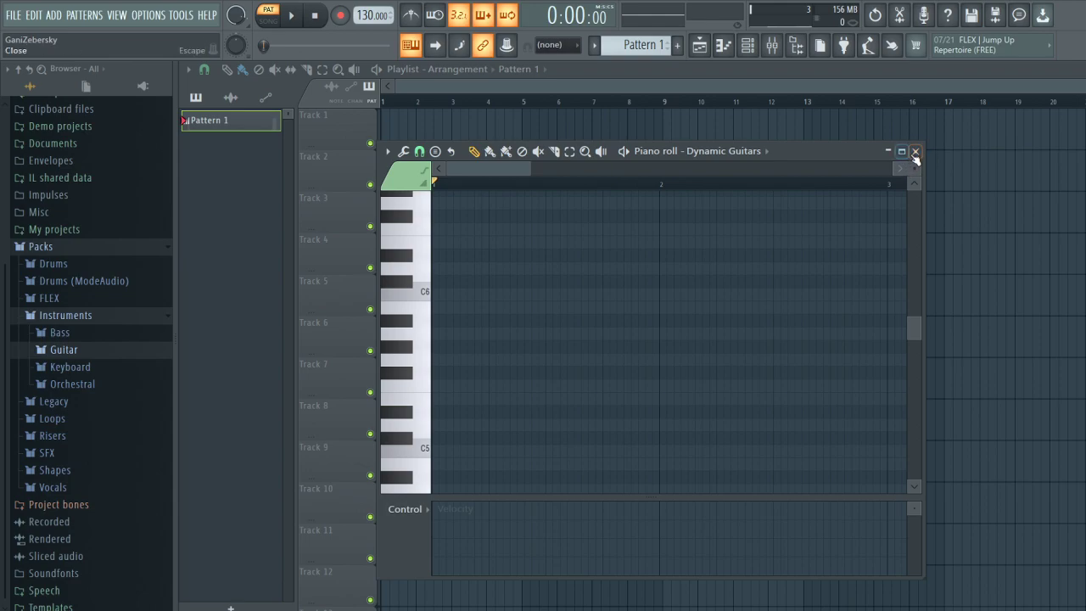
pyautogui.click(915, 152)
# Open the channel rack and place test hits: 808 Kick on step 1, 808 Clap on step 4, 808 HiHat on steps 3 and 7.
pyautogui.click(752, 49)
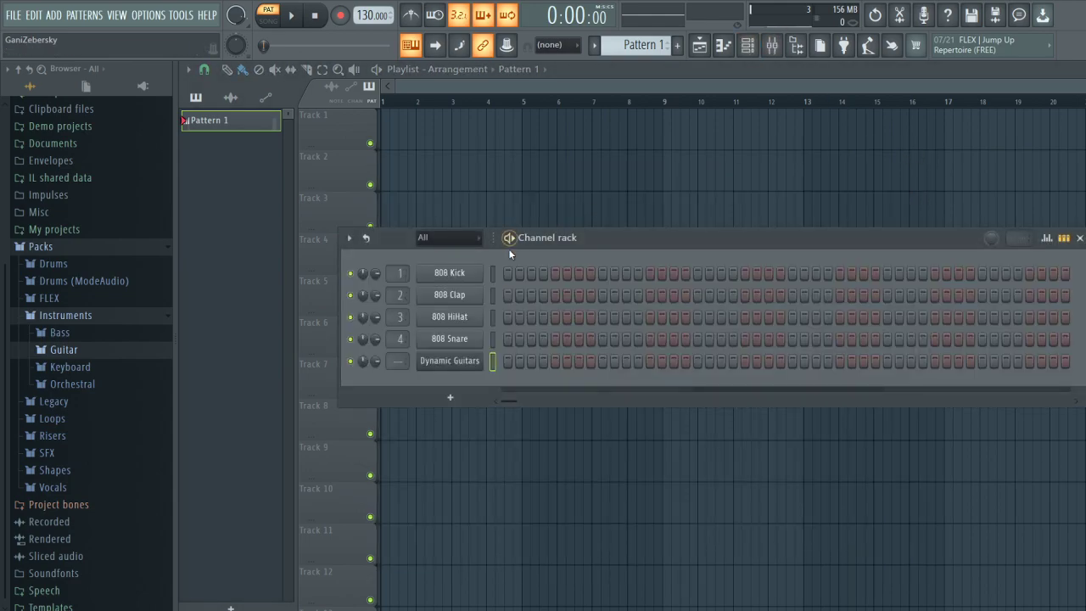
pyautogui.click(543, 295)
pyautogui.click(532, 317)
pyautogui.click(579, 317)
pyautogui.click(615, 361)
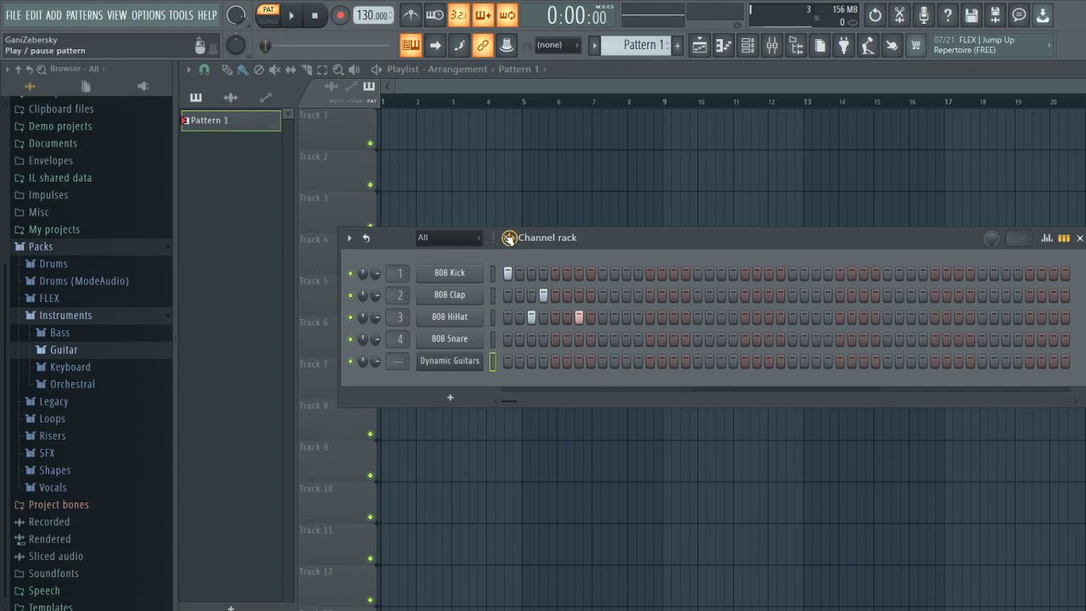
# Clear the kick, hi-hat and clap test hits from the pattern and close the channel rack.
pyautogui.click(508, 272)
pyautogui.click(532, 317)
pyautogui.click(579, 317)
pyautogui.click(543, 295)
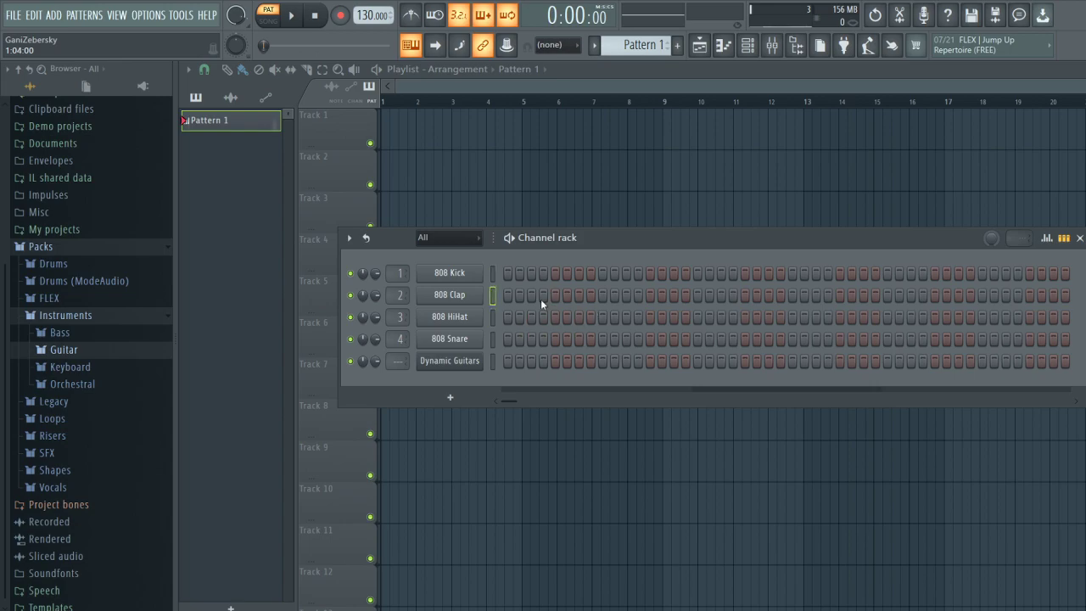
pyautogui.click(1080, 237)
# Open the mixer, reposition it over the playlist to view its insert tracks, and close it.
pyautogui.click(773, 45)
pyautogui.moveTo(386, 218); pyautogui.dragTo(391, 140)
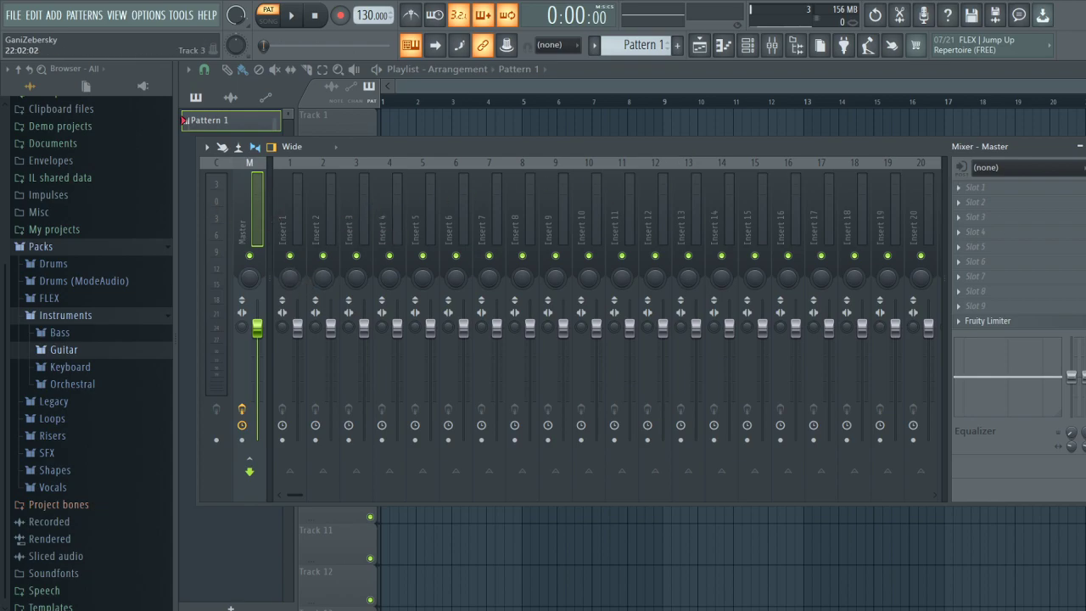
pyautogui.click(772, 45)
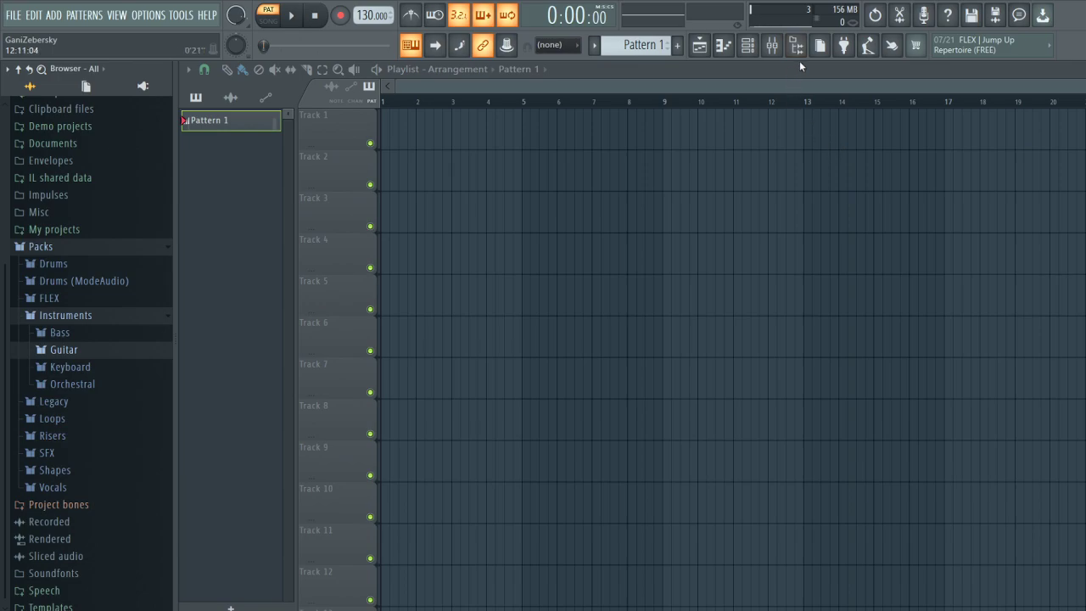
# Hide and reshow the browser several times, leaving it displayed.
pyautogui.click(801, 50)
pyautogui.click(801, 50)
pyautogui.click(801, 50)
pyautogui.click(801, 50)
pyautogui.click(798, 53)
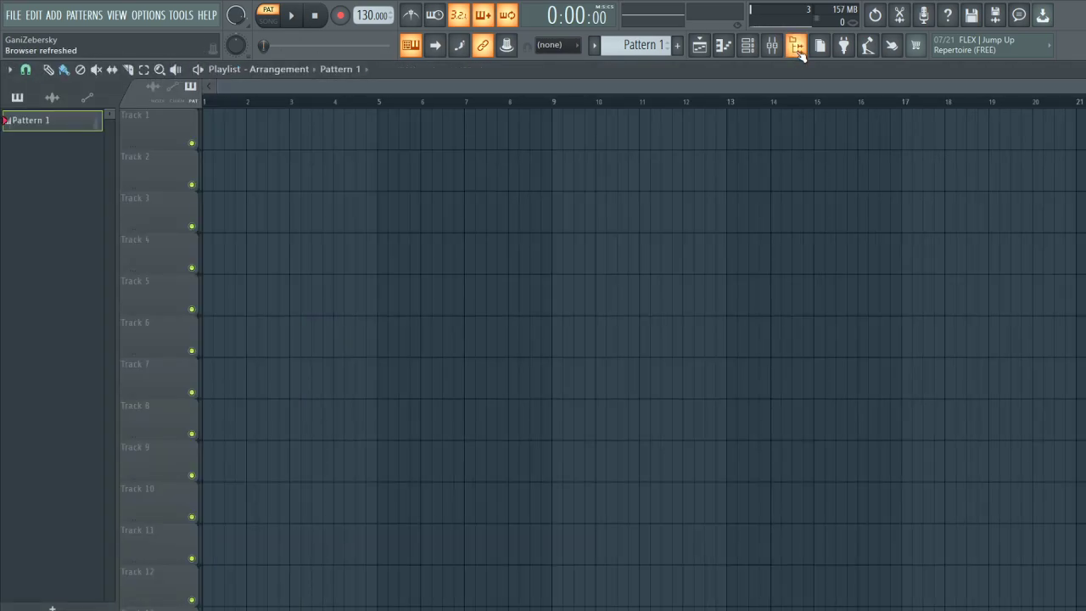
pyautogui.click(801, 50)
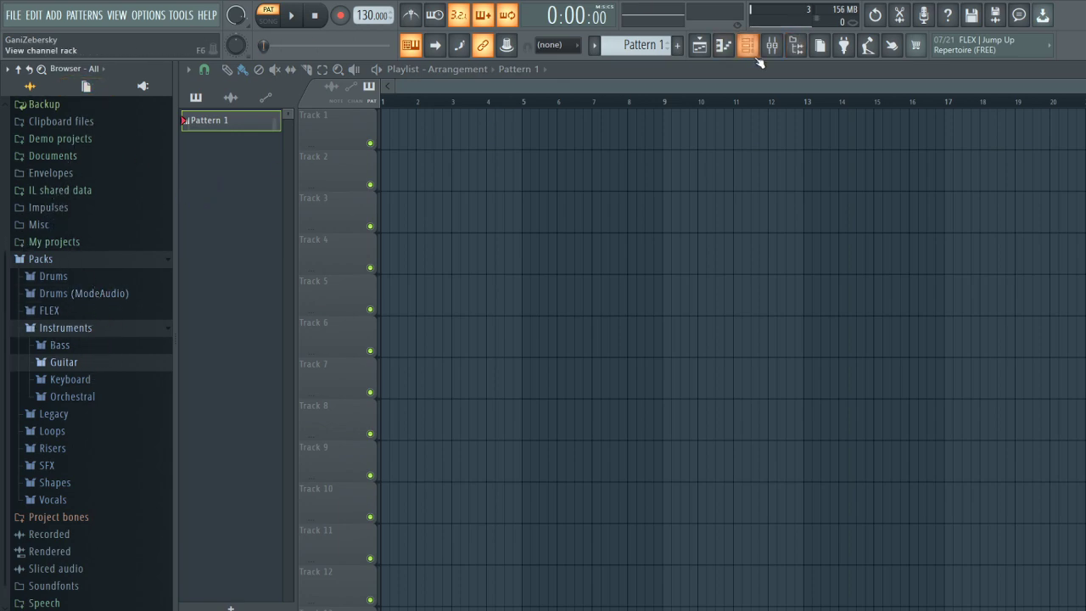
pyautogui.press('F4')
pyautogui.press('space')
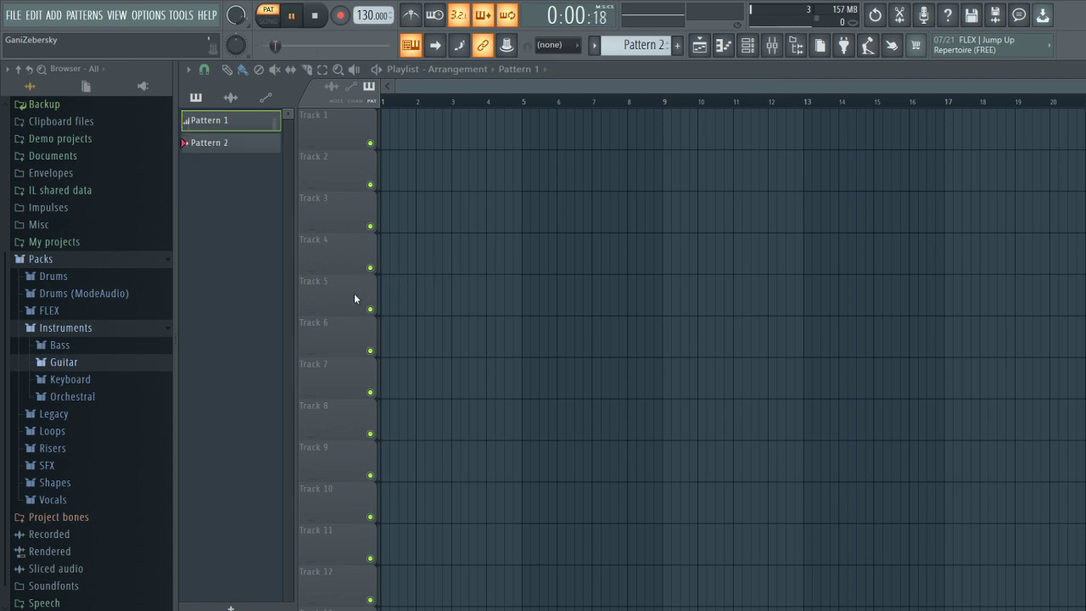
pyautogui.press('space')
pyautogui.hotkey('ctrl', 'z')
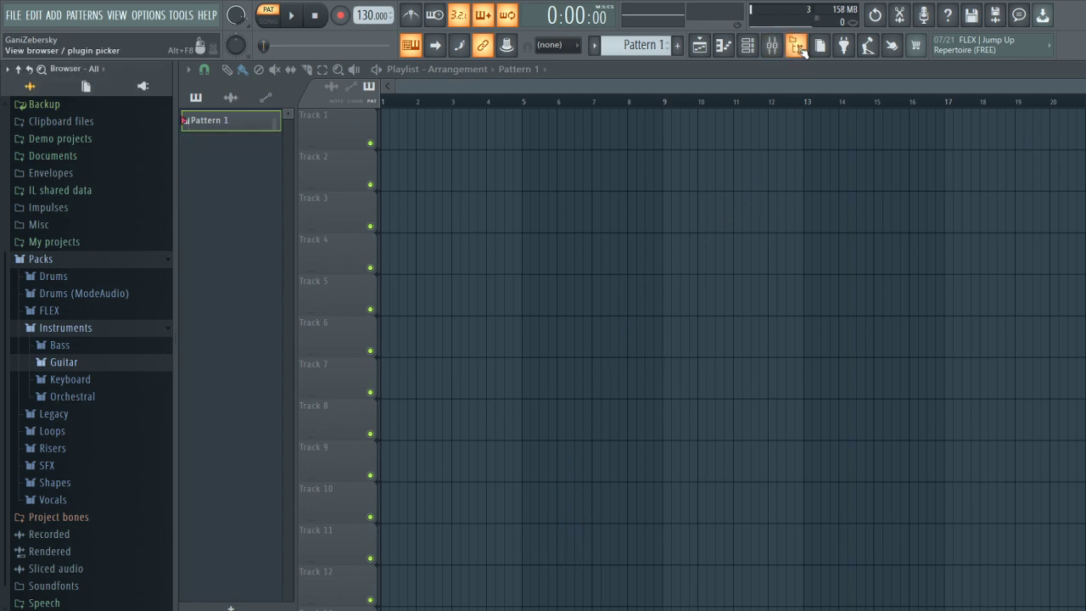
# Try tapping out a steady tempo with the tempo tapper.
pyautogui.click(843, 47)
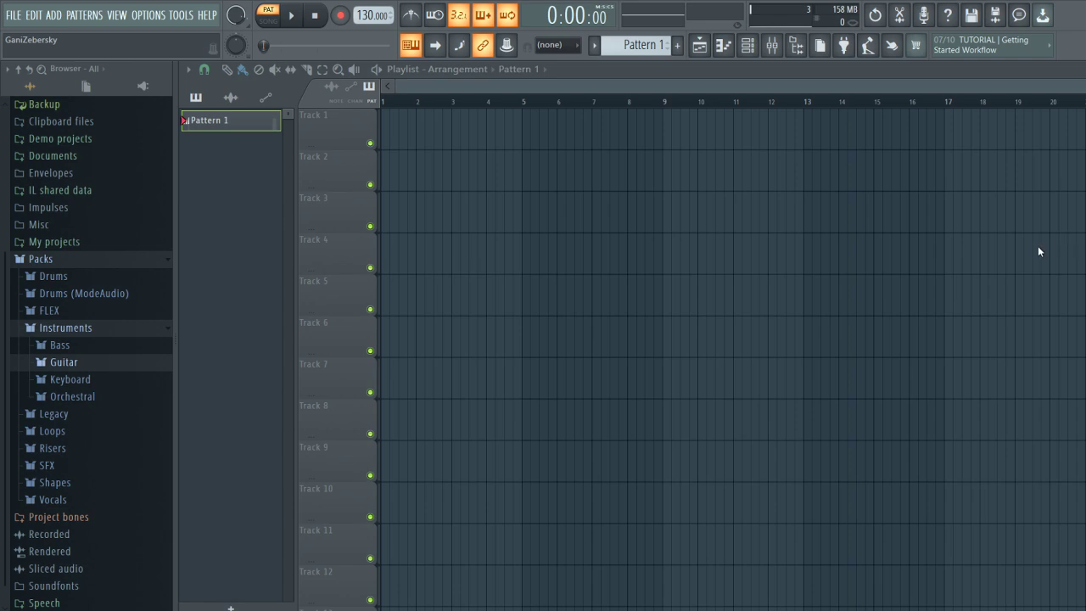
pyautogui.press('space')
pyautogui.press('space')
pyautogui.press('space')
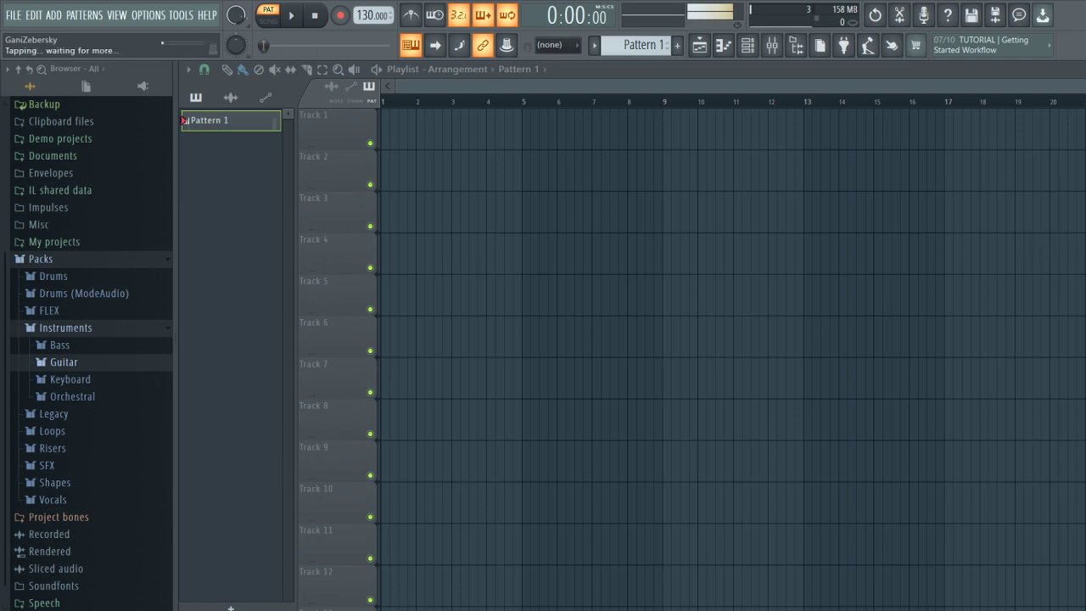
pyautogui.press('space')
pyautogui.press('space')
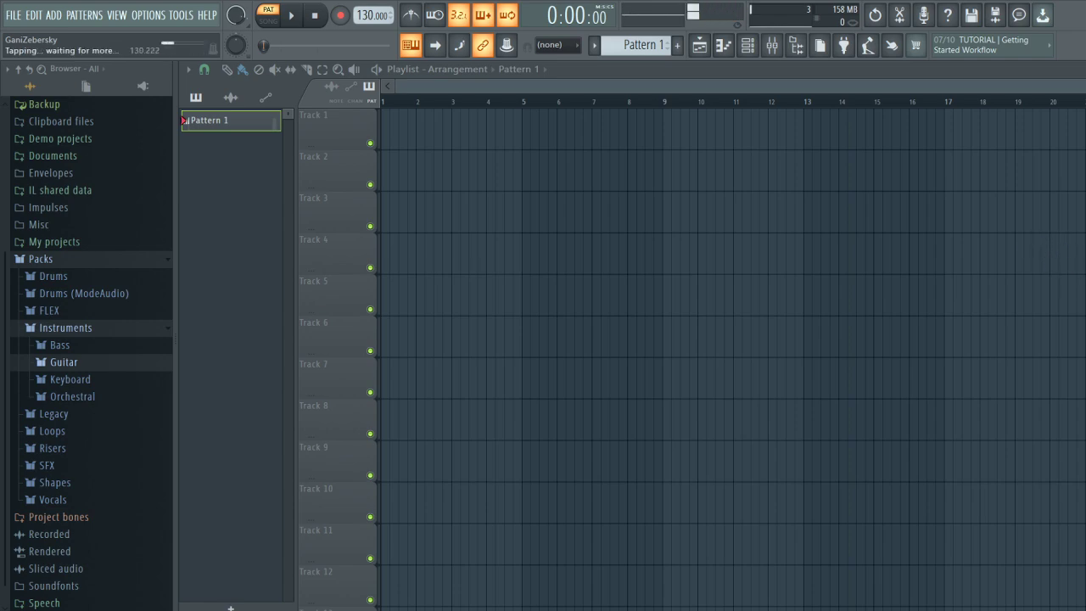
pyautogui.press('space')
pyautogui.press('space')
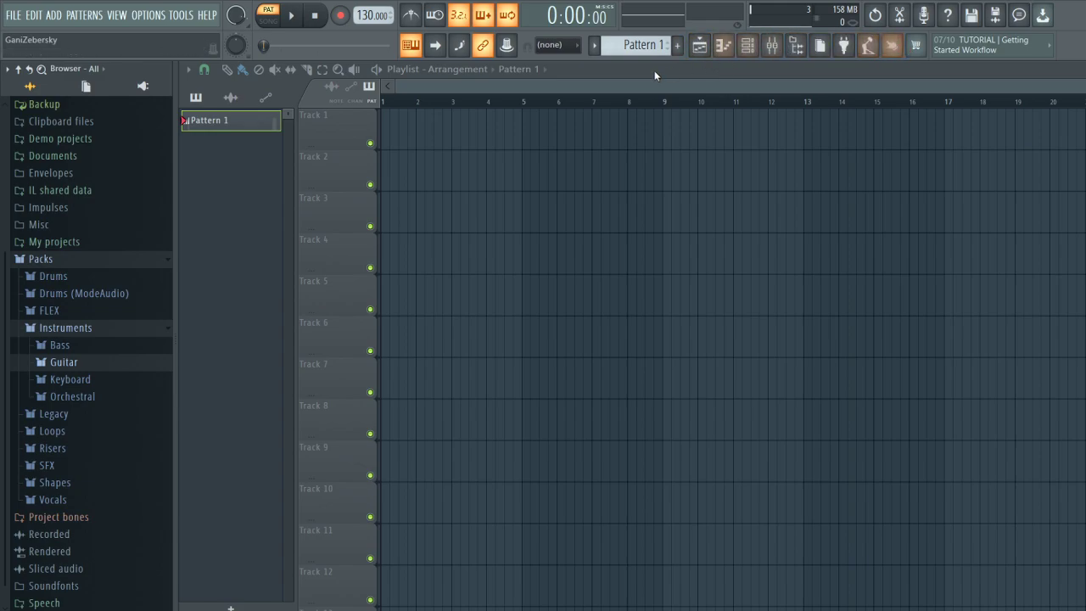
# Toggle between song and pattern playback modes, and test placing and removing a Pattern 1 clip on Track 1.
pyautogui.click(270, 16)
pyautogui.click(268, 16)
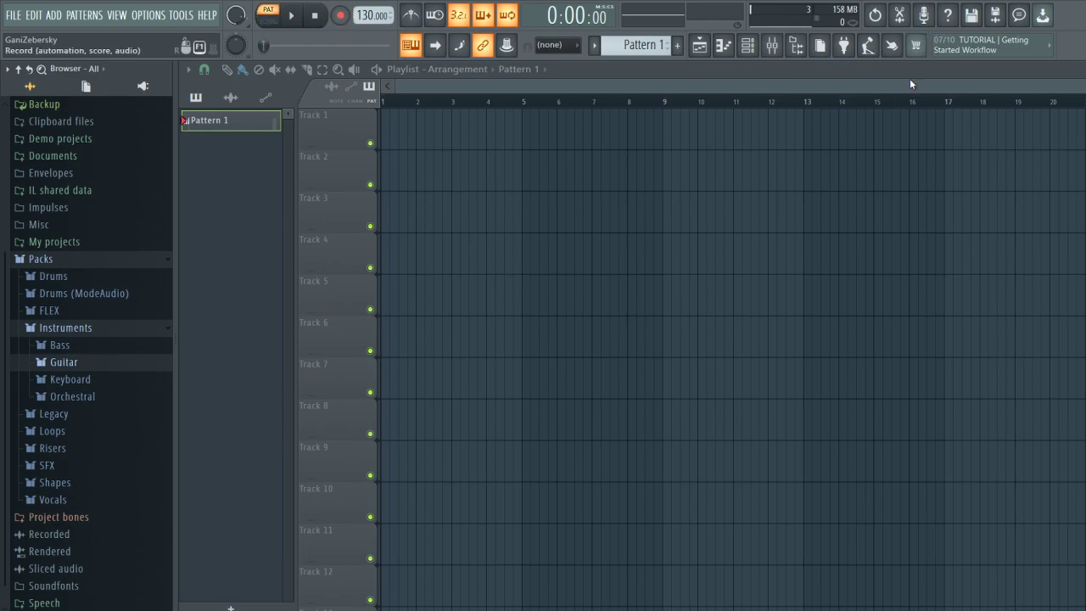
pyautogui.click(517, 134)
pyautogui.rightClick(516, 138)
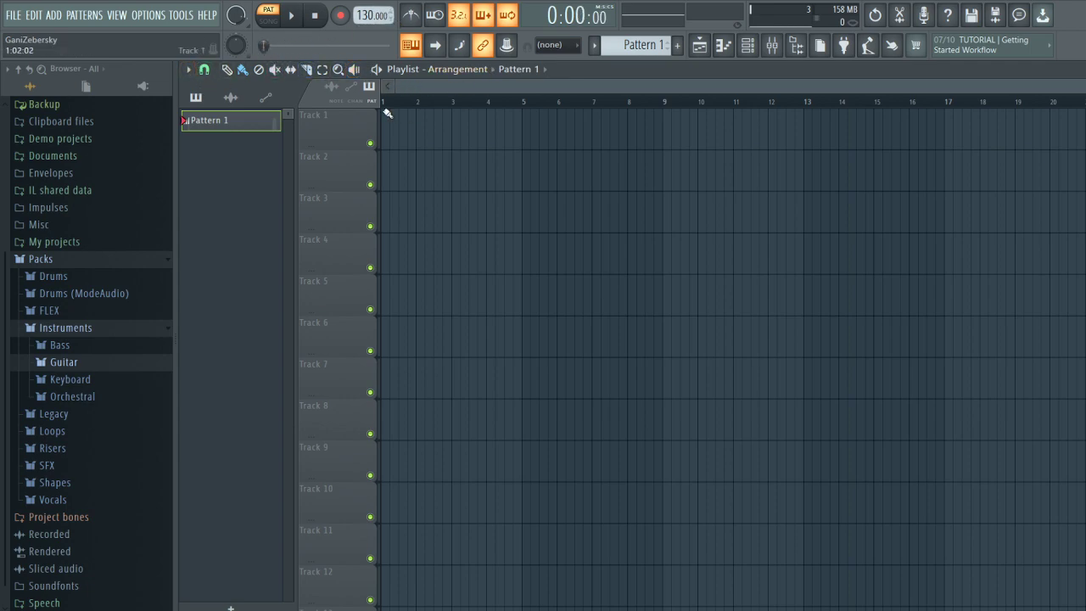
# In the channel rack, add an 808 Kick on step 1 and an 808 HiHat on step 5 and play the pattern.
pyautogui.click(752, 46)
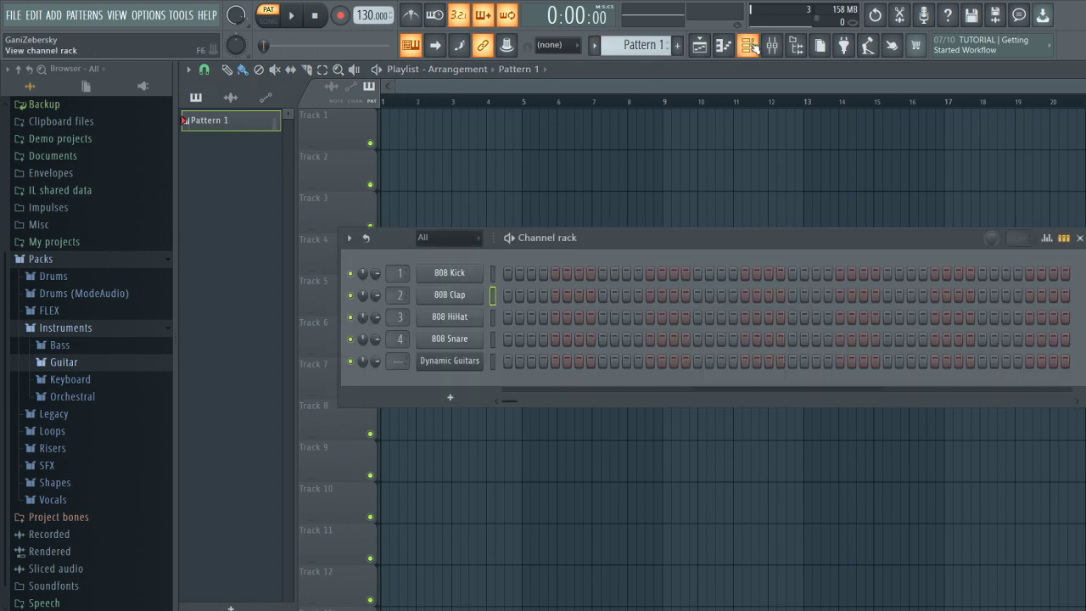
pyautogui.moveTo(596, 246); pyautogui.dragTo(496, 221)
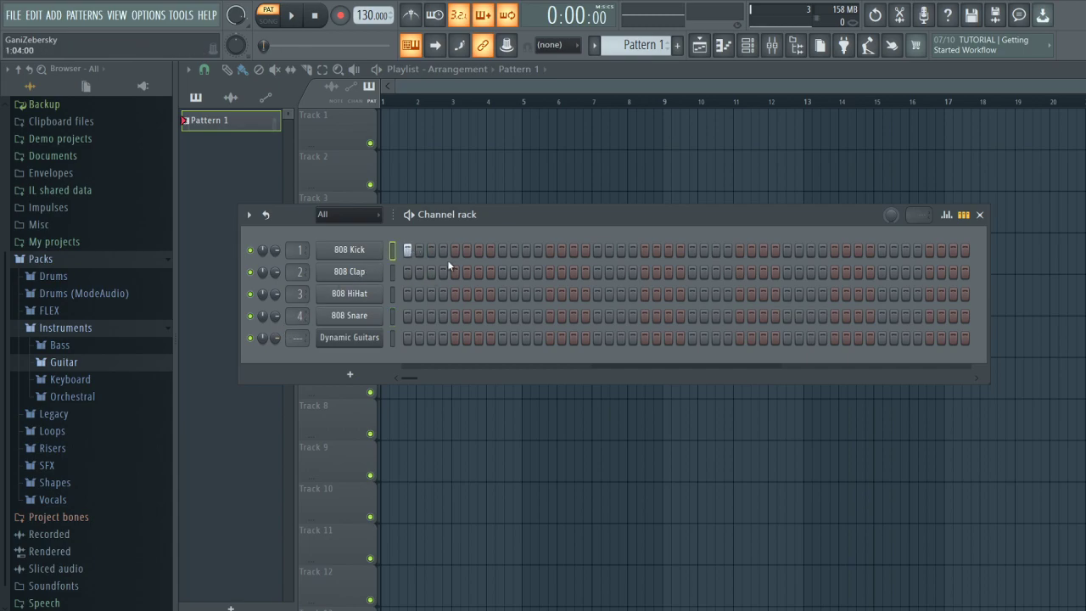
pyautogui.press('space')
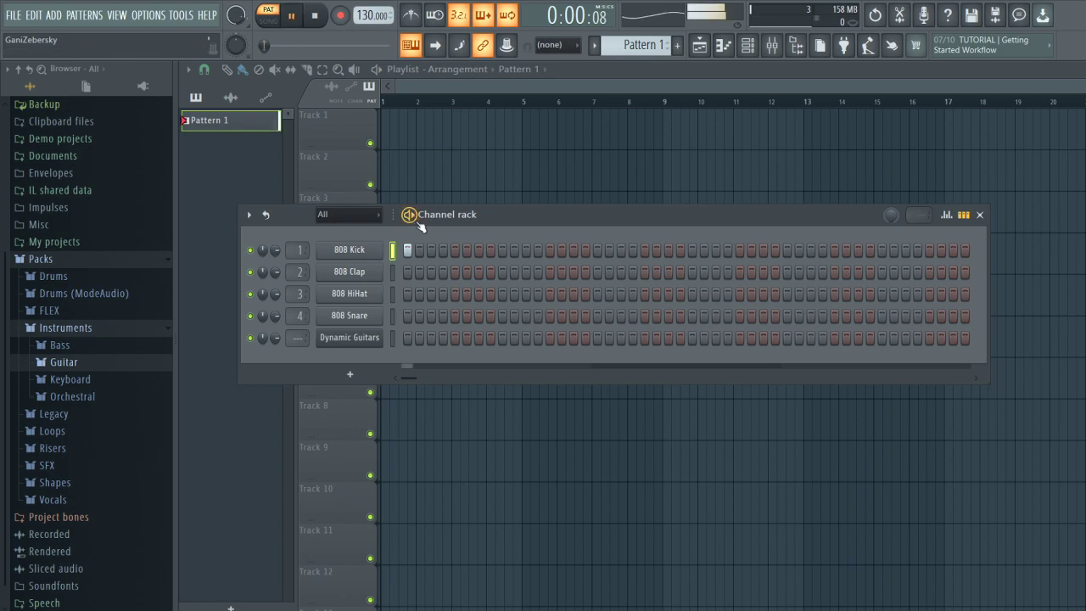
pyautogui.click(455, 293)
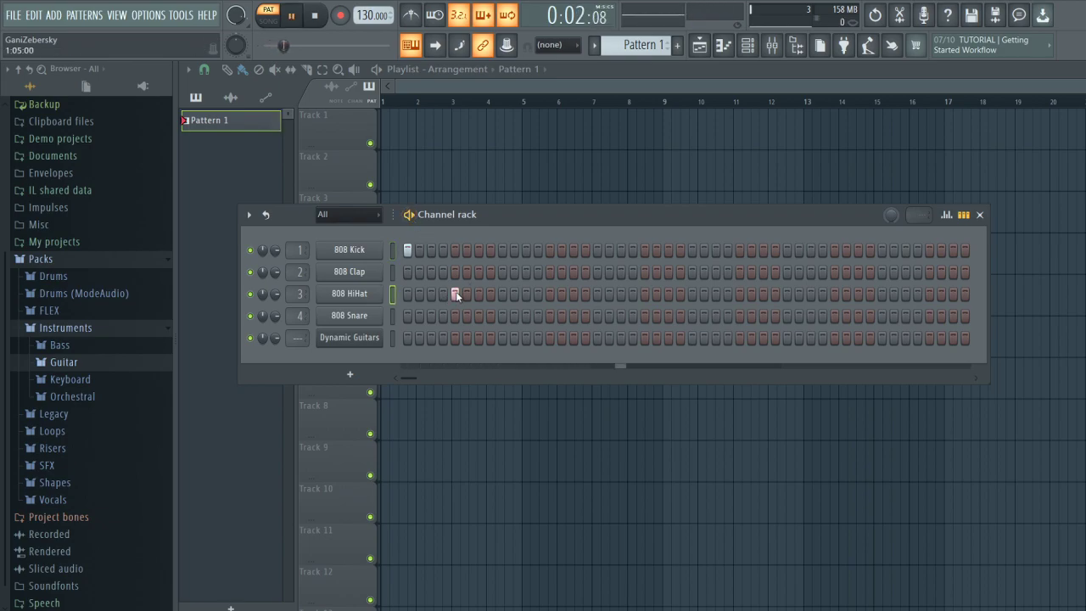
pyautogui.press('space')
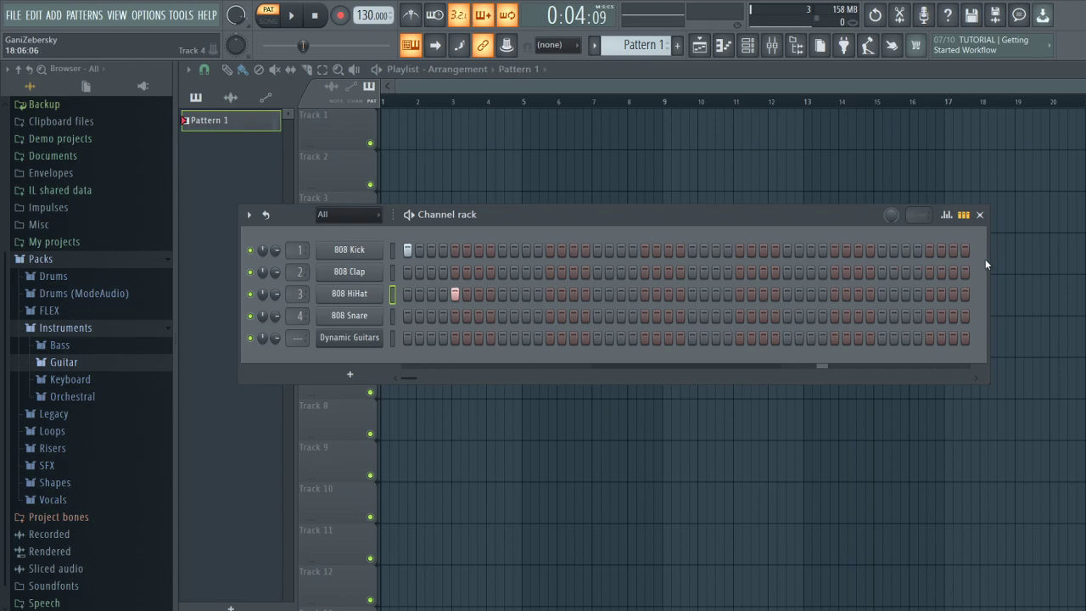
# Narrow the channel rack to 24 steps, play the pattern briefly, and set the pattern length to 24.
pyautogui.moveTo(989, 258); pyautogui.dragTo(705, 320)
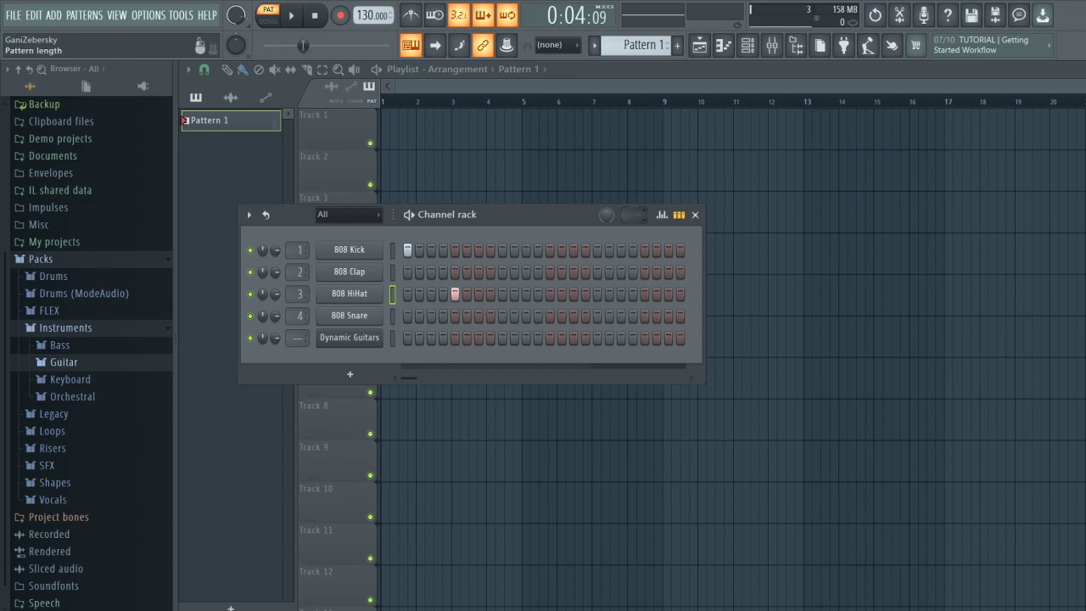
pyautogui.press('space')
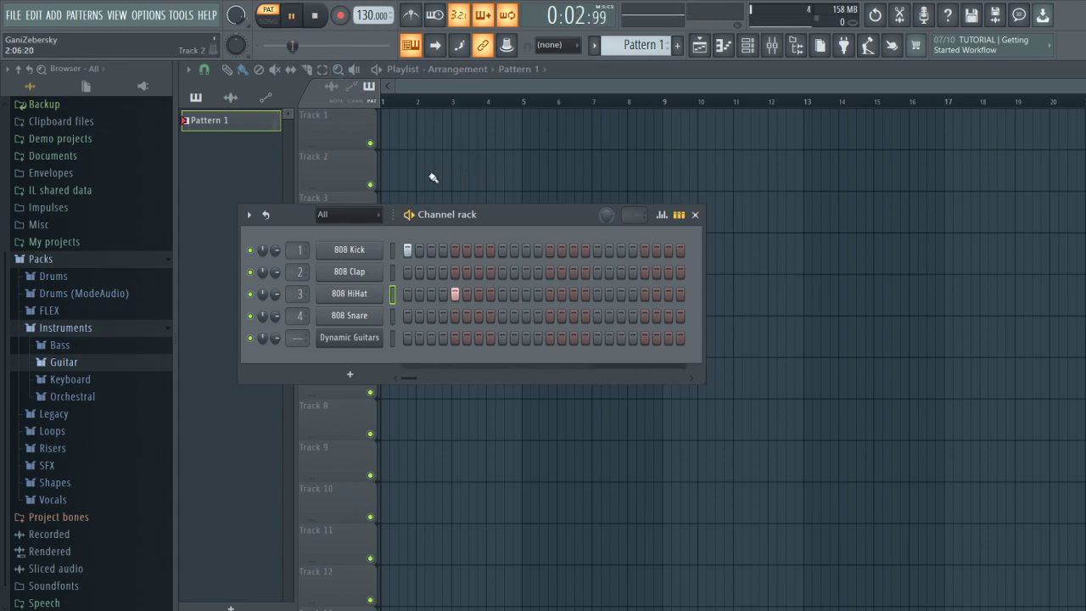
pyautogui.press('space')
pyautogui.moveTo(634, 214); pyautogui.dragTo(634, 185)
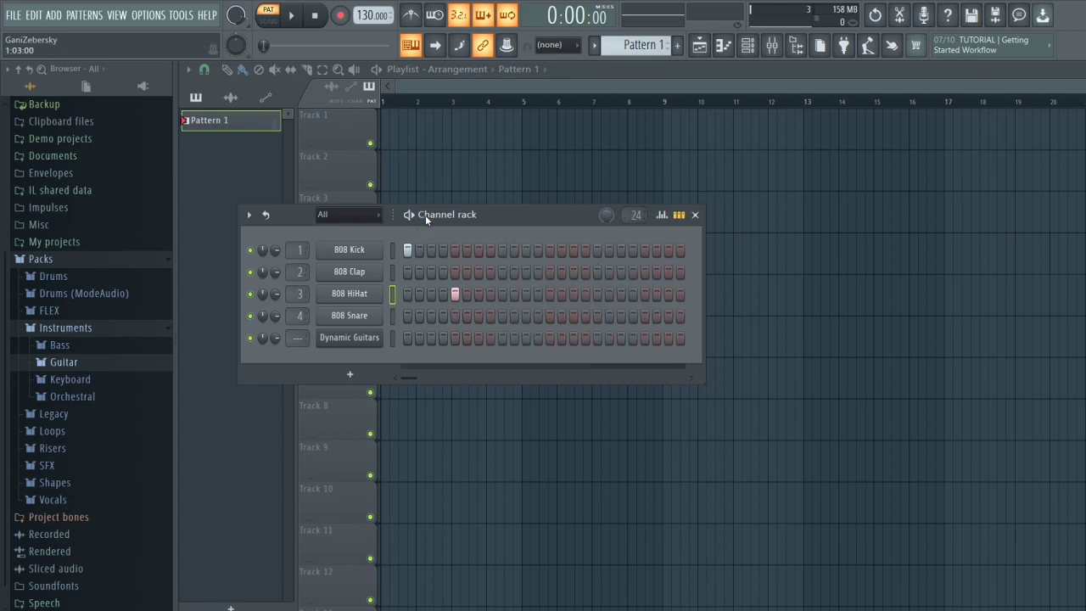
# With the pattern playing, add an 808 Snare on step 9 and an 808 HiHat on step 13.
pyautogui.press('space')
pyautogui.click(502, 316)
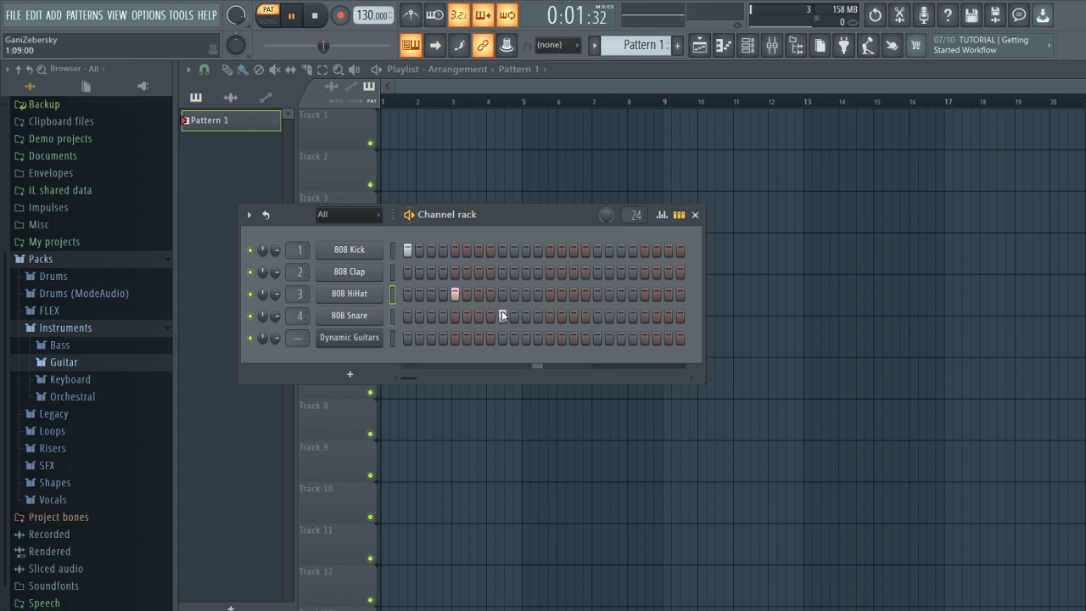
pyautogui.click(550, 294)
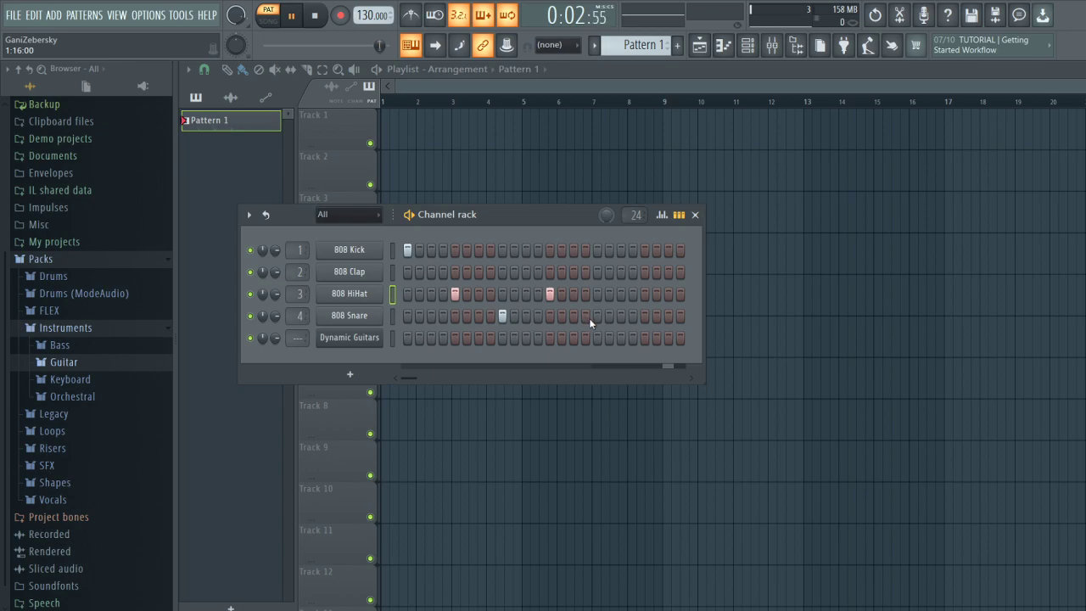
# Try an 808 Kick on step 17 and an 808 HiHat on step 21, and remove both hits.
pyautogui.click(597, 250)
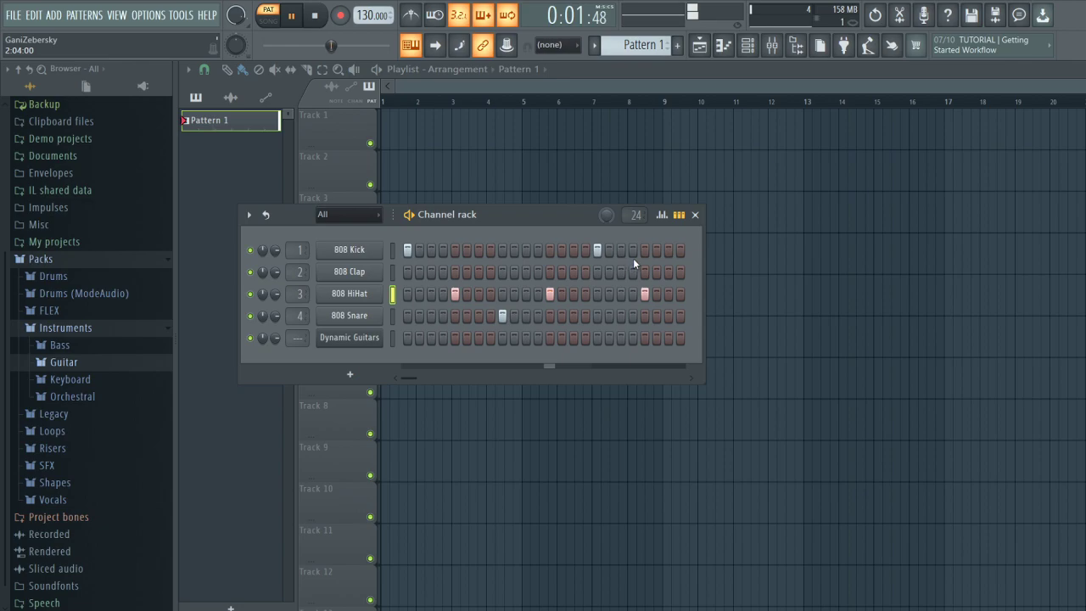
pyautogui.click(597, 250)
pyautogui.click(645, 293)
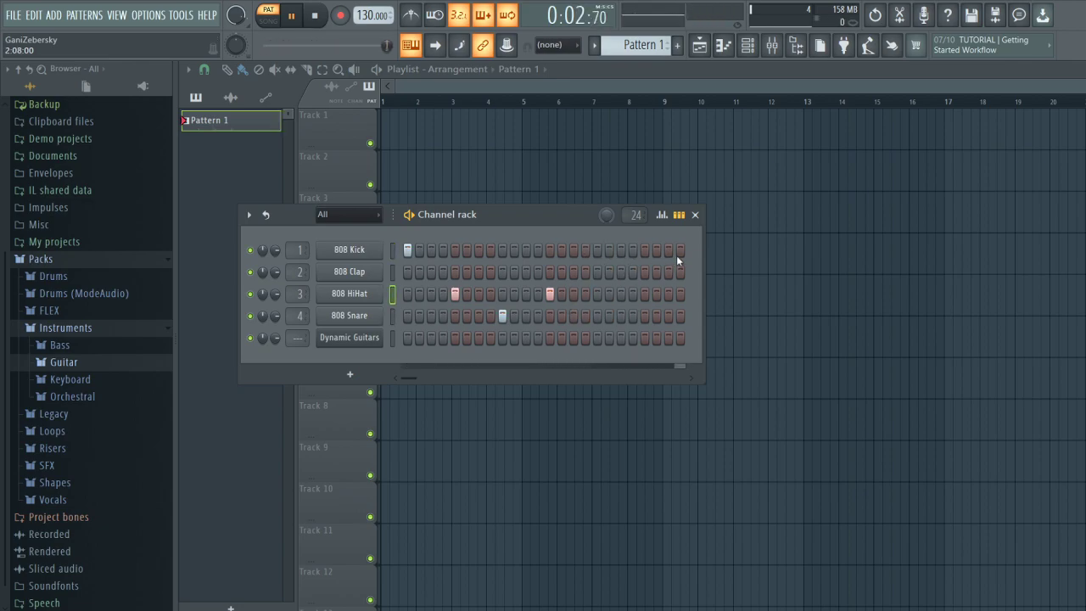
# Shorten the channel rack view and the pattern length to 16 steps, and stop playback.
pyautogui.moveTo(703, 245); pyautogui.dragTo(620, 252)
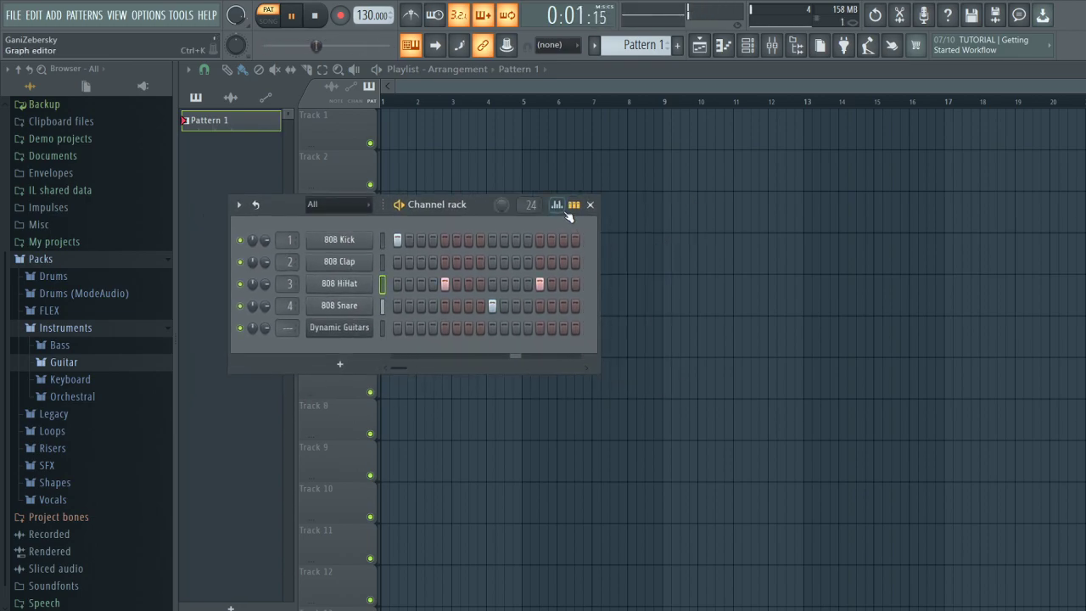
pyautogui.scroll(1, 530, 205)
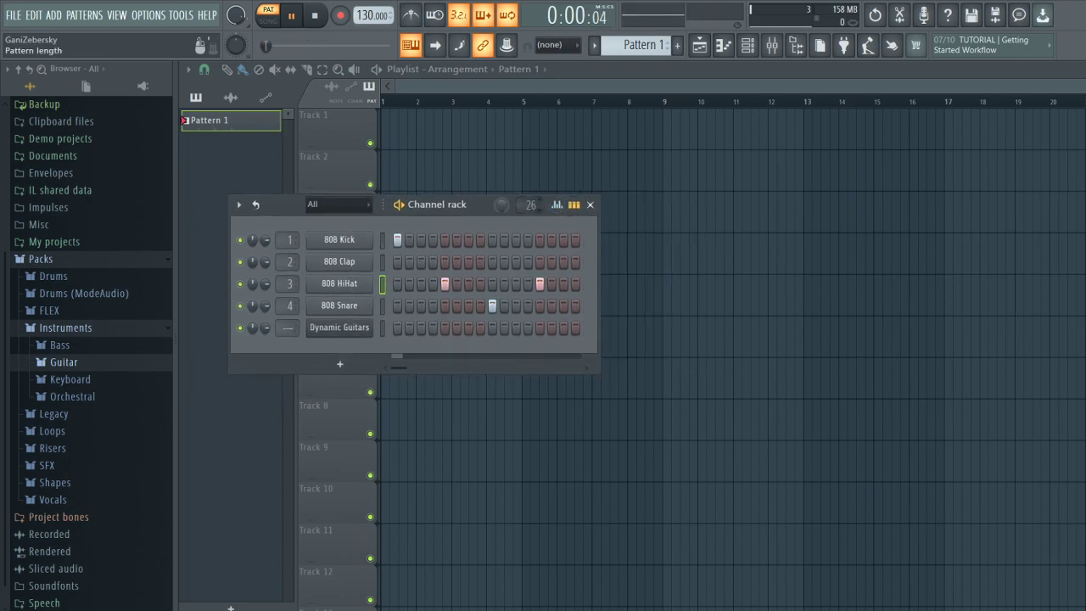
pyautogui.scroll(-8, 530, 204)
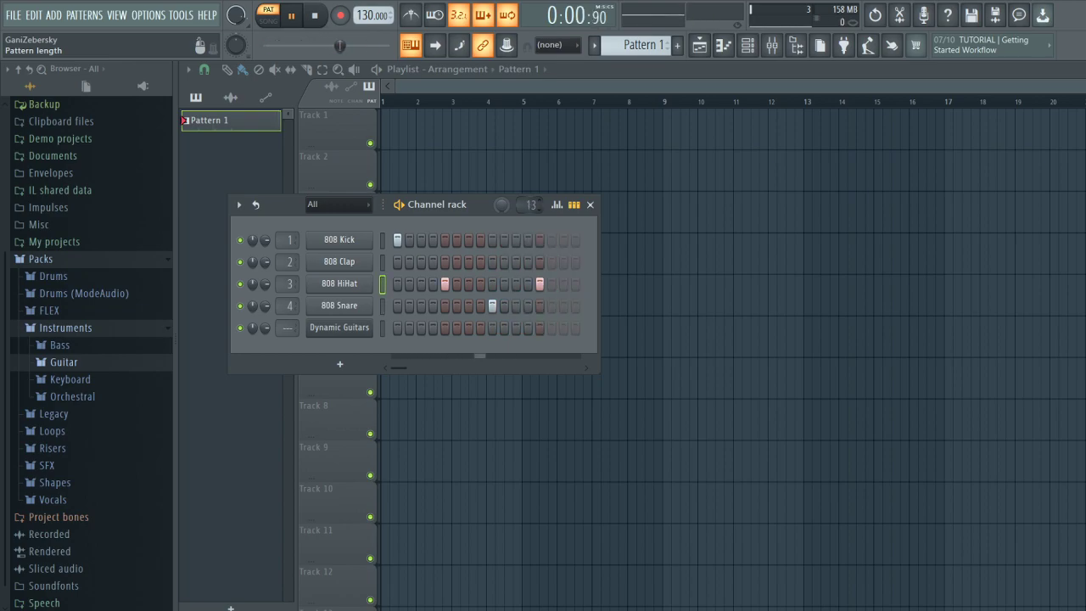
pyautogui.scroll(1, 530, 204)
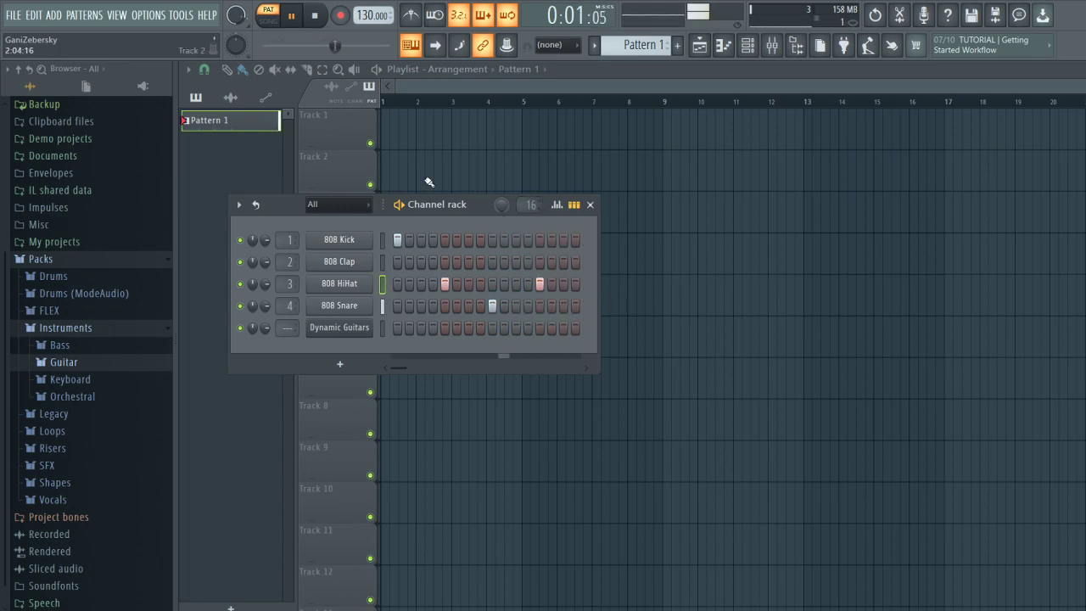
pyautogui.moveTo(476, 204); pyautogui.dragTo(718, 199)
pyautogui.press('space')
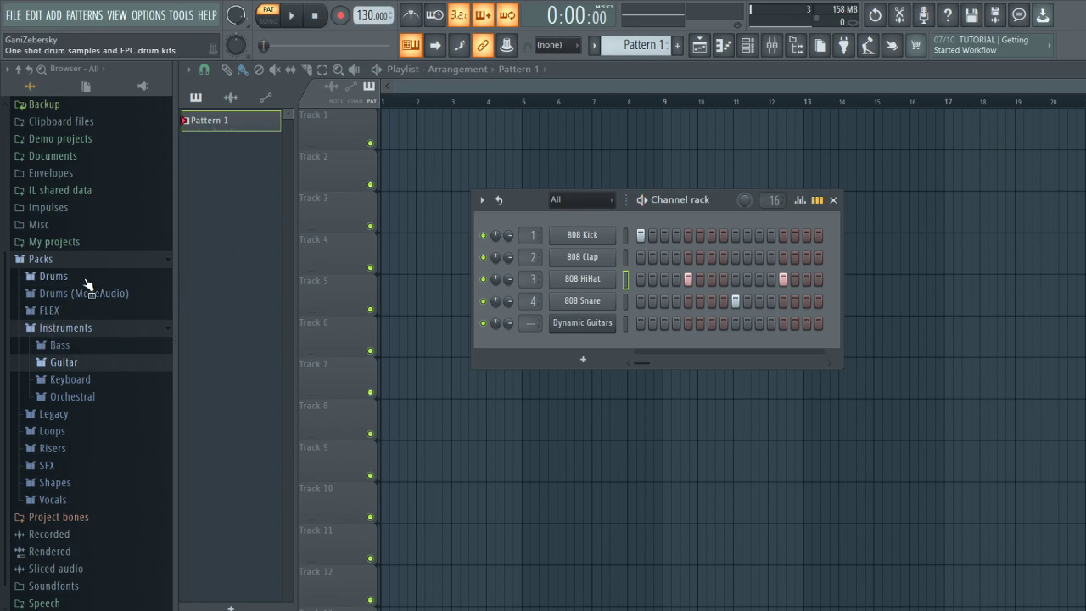
# Expand the Drums folder inside Packs in the browser.
pyautogui.click(56, 277)
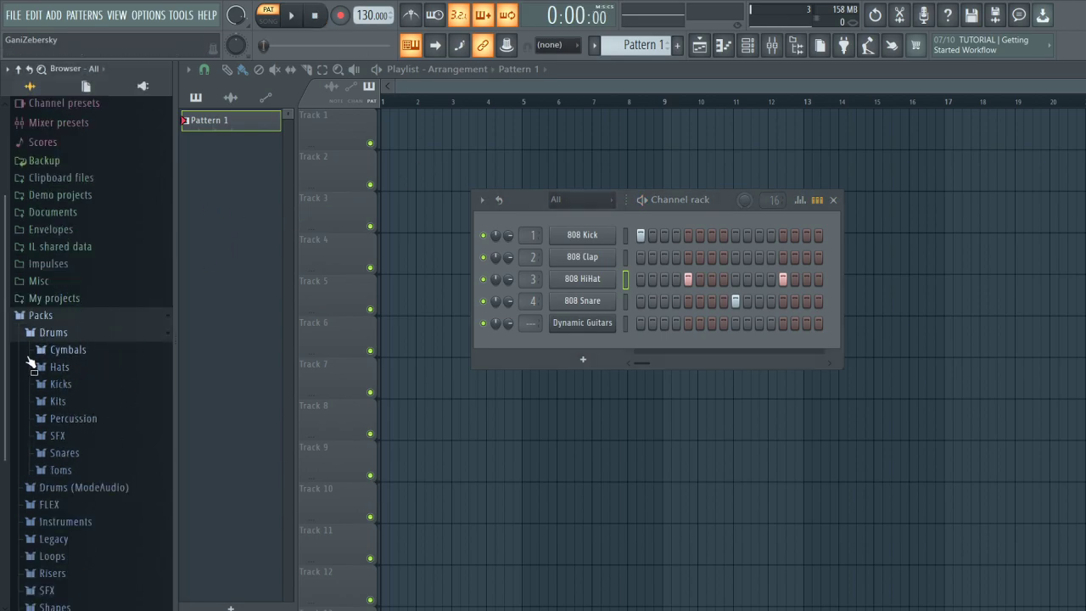
pyautogui.click(58, 333)
pyautogui.click(68, 316)
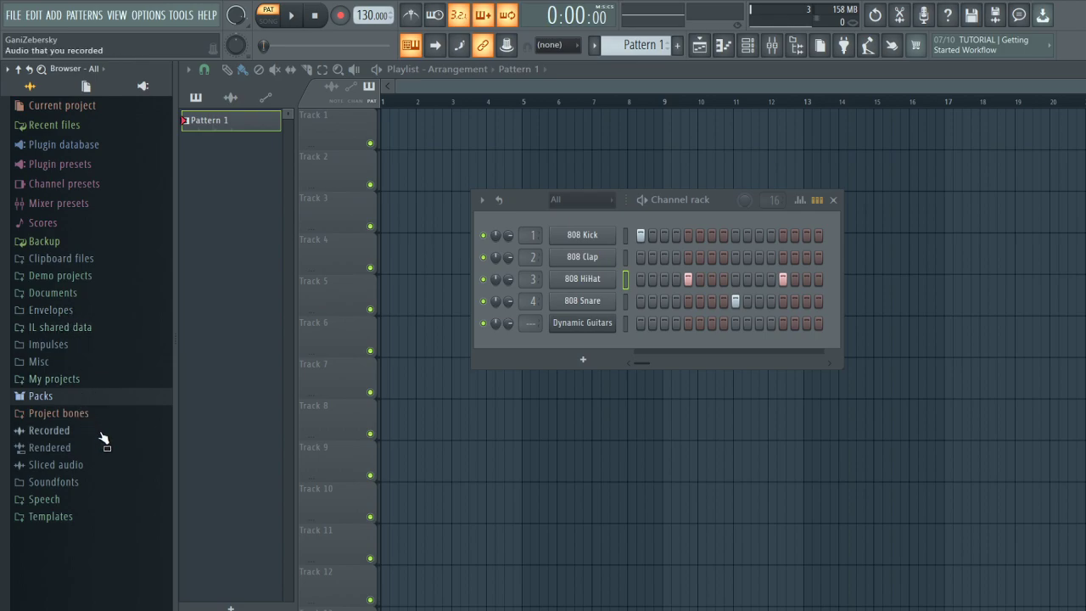
pyautogui.click(42, 396)
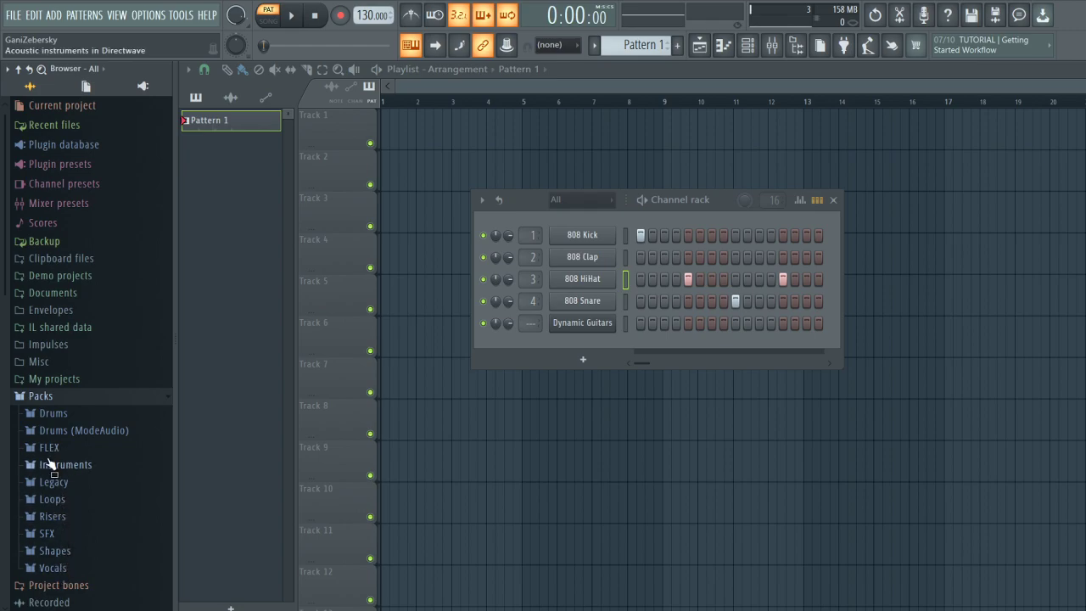
pyautogui.scroll(-3, 51, 459)
pyautogui.click(56, 333)
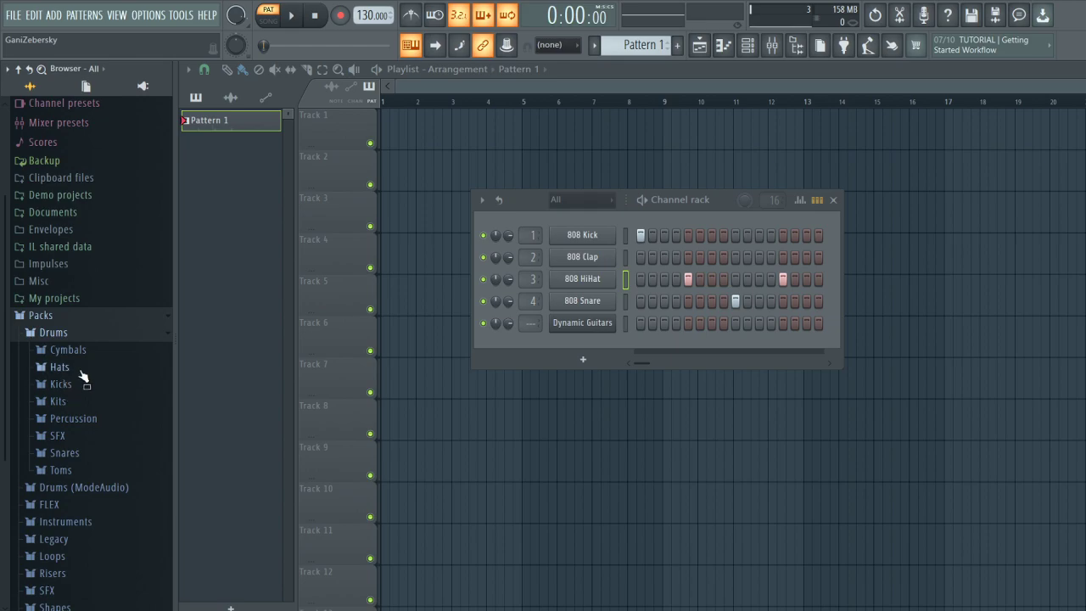
# Audition samples in the Kicks folder and replace the 808 Kick channel's sound with FPC 2 Kick.
pyautogui.click(64, 384)
pyautogui.click(79, 311)
pyautogui.click(82, 376)
pyautogui.click(84, 407)
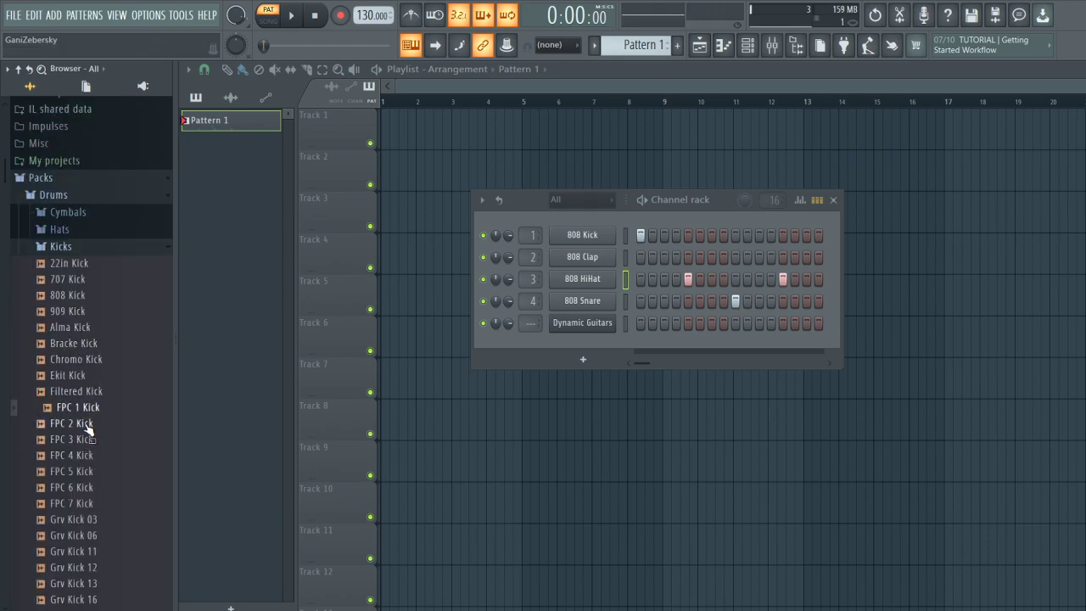
pyautogui.moveTo(86, 424); pyautogui.dragTo(577, 237)
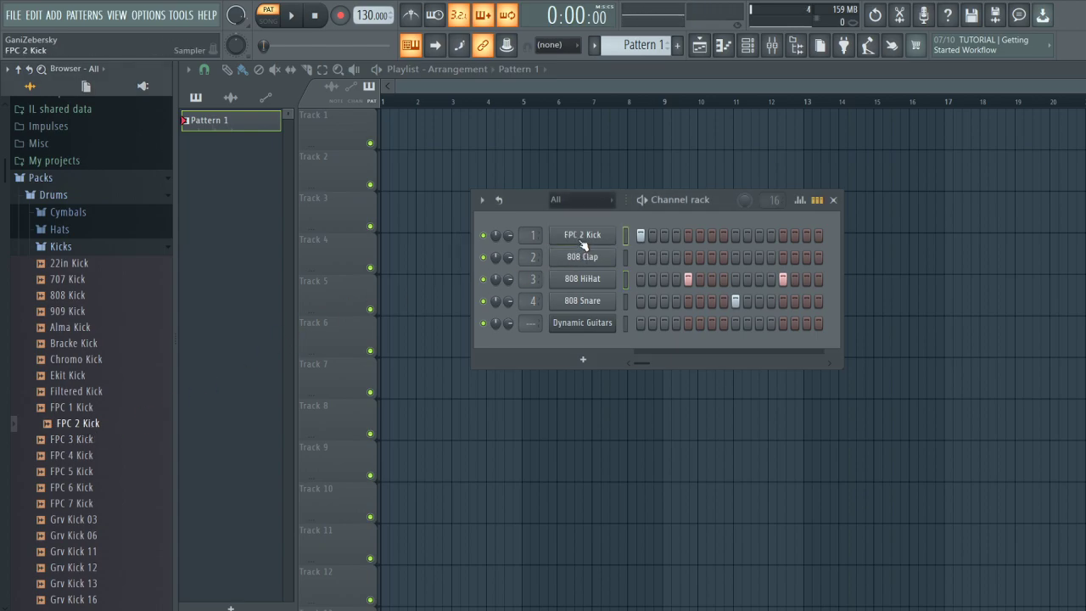
# Audition hi-hat samples in the Hats folder, including 808 OH and 909 CH 1, and collapse the folder.
pyautogui.click(95, 250)
pyautogui.click(85, 231)
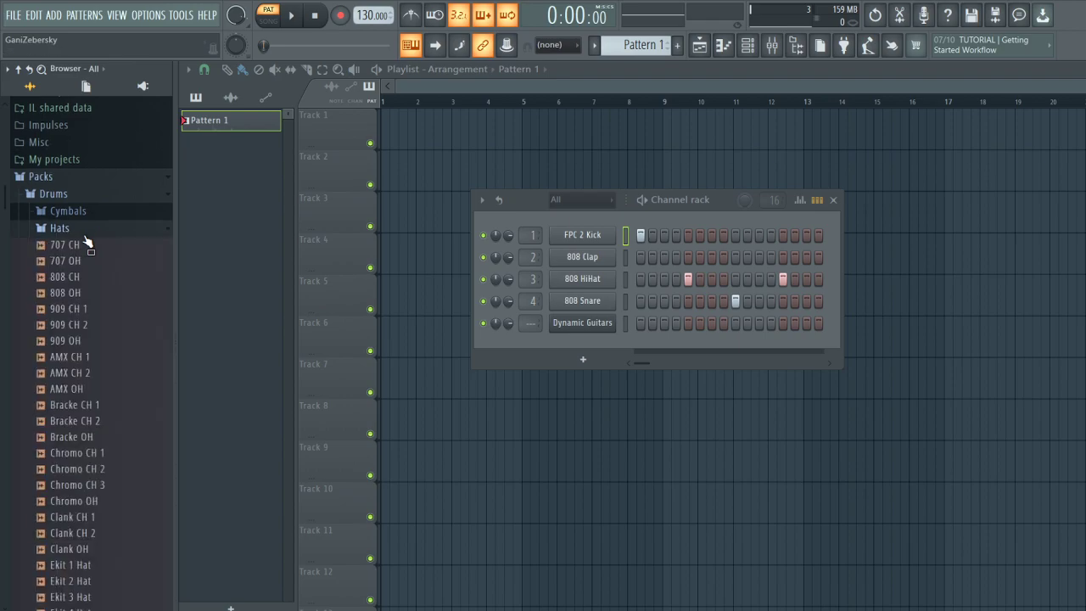
pyautogui.click(85, 376)
pyautogui.click(88, 344)
pyautogui.click(81, 295)
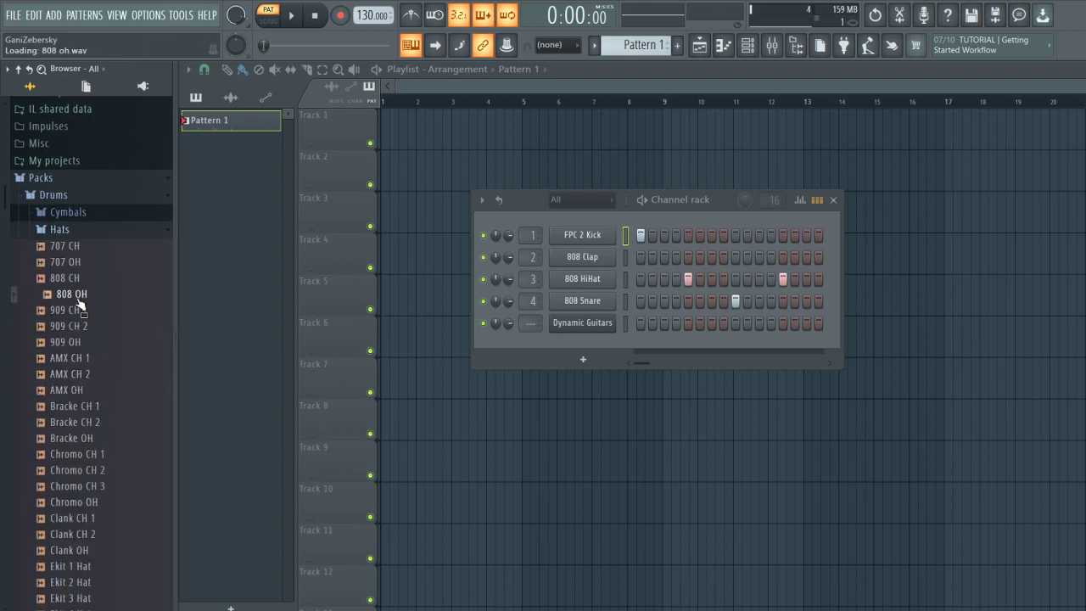
pyautogui.click(83, 311)
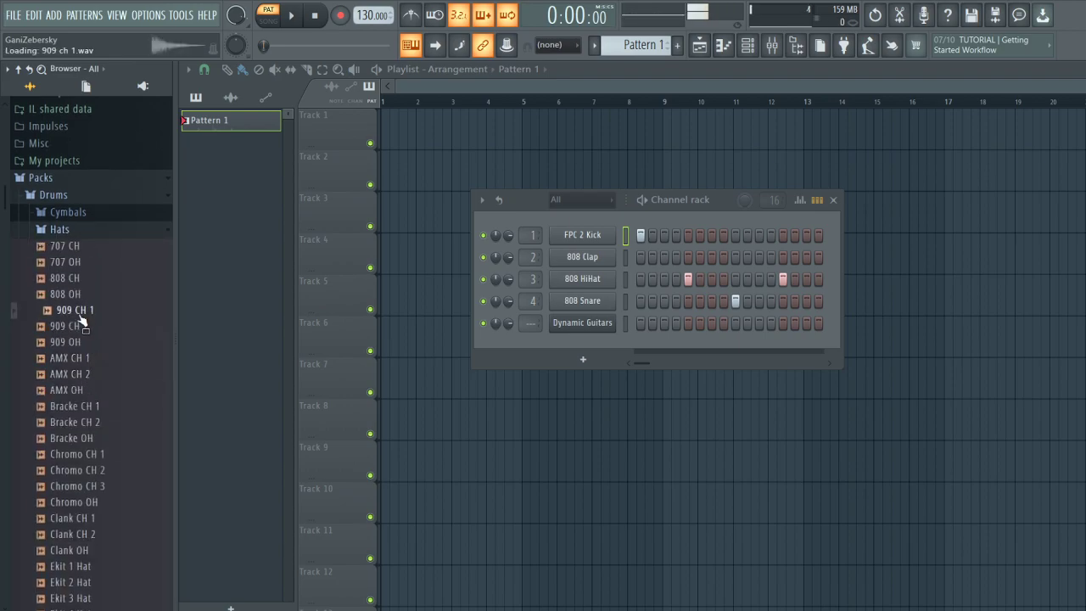
pyautogui.click(78, 328)
pyautogui.click(73, 293)
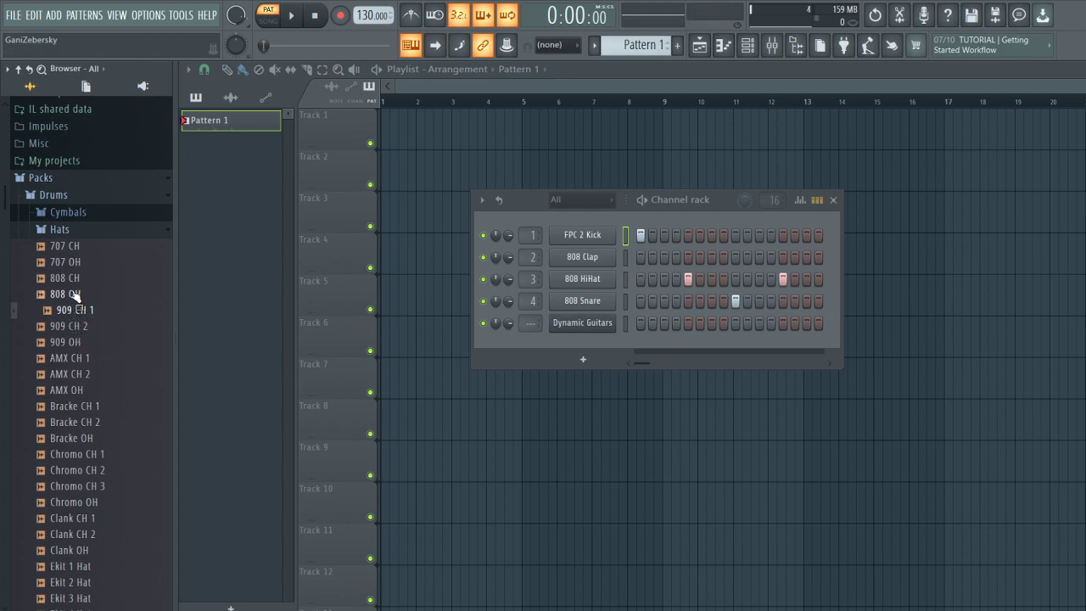
pyautogui.click(73, 278)
pyautogui.click(78, 391)
pyautogui.click(85, 405)
pyautogui.click(85, 231)
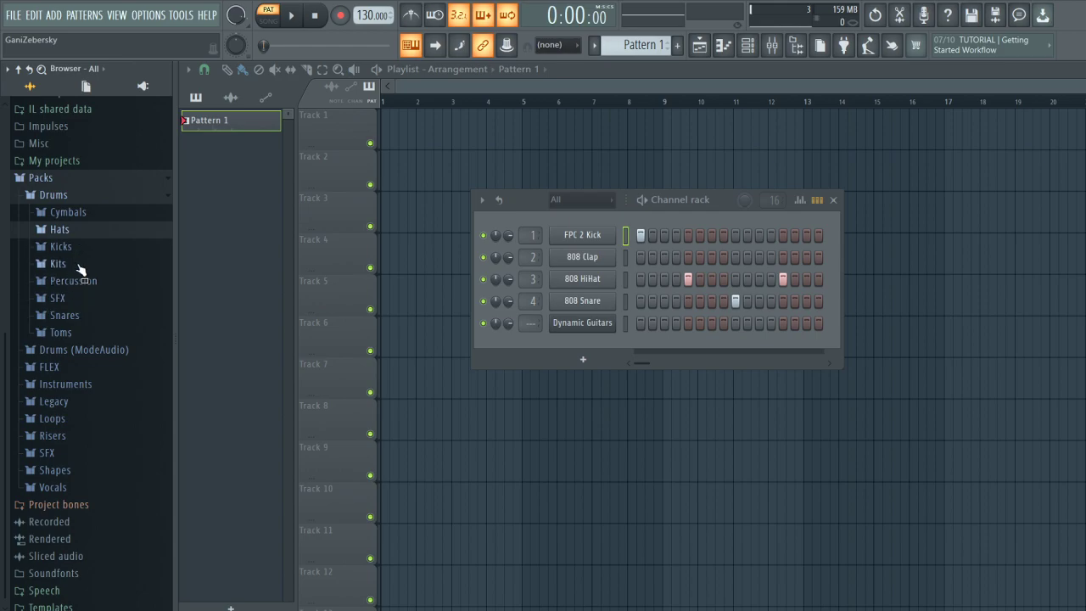
# Audition snare samples in the Snares folder of the drum pack, and collapse the folder.
pyautogui.click(73, 315)
pyautogui.moveTo(79, 412); pyautogui.dragTo(101, 558)
pyautogui.scroll(-4, 98, 458)
pyautogui.scroll(7, 87, 496)
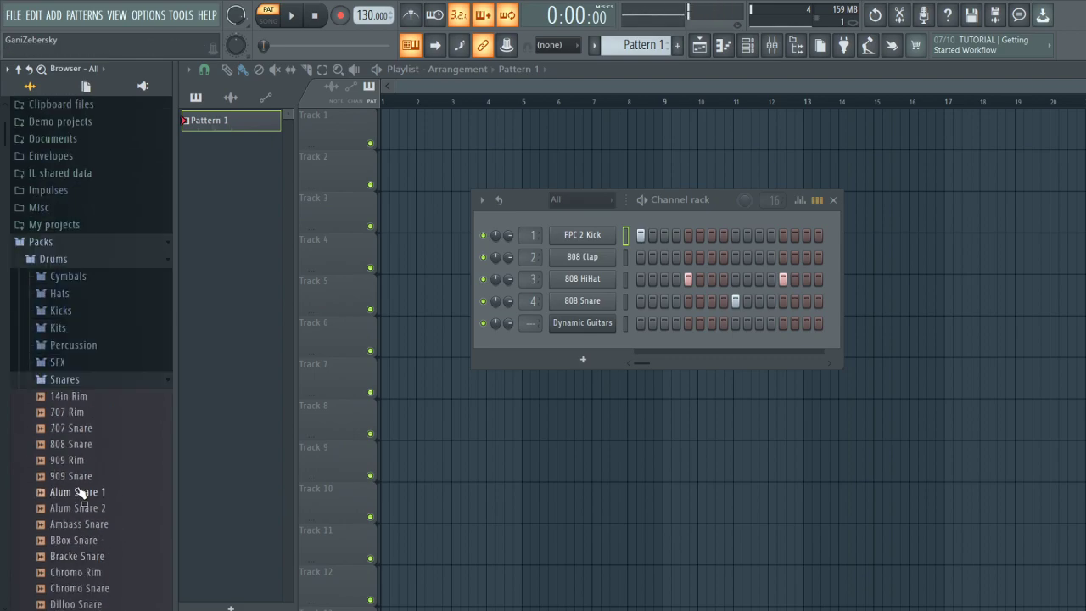
pyautogui.click(84, 507)
# Play the pattern briefly with the new kick, and close the channel rack.
pyautogui.press('space')
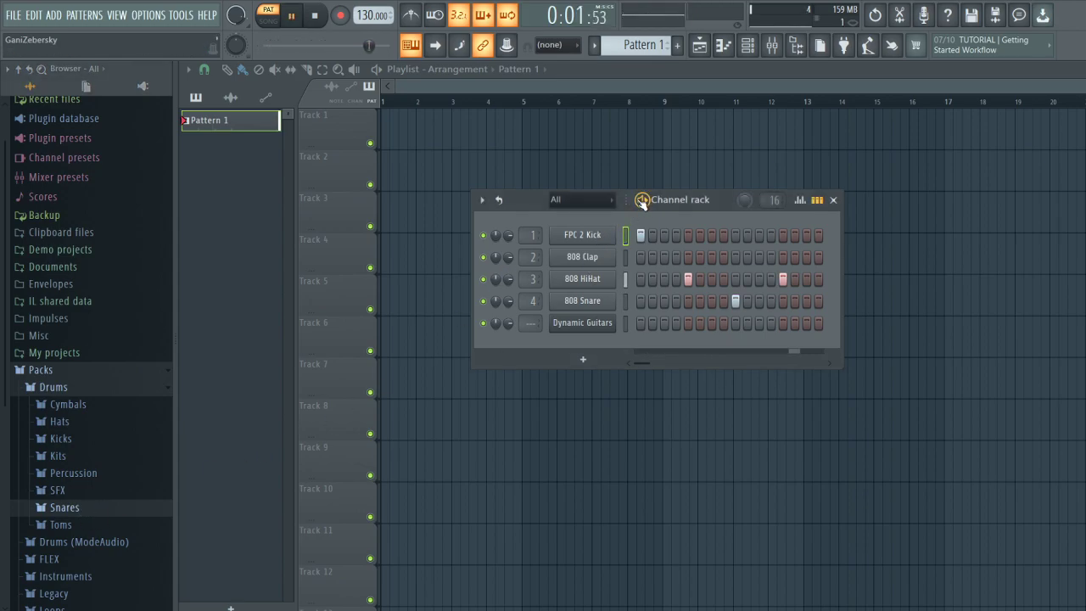
pyautogui.press('space')
pyautogui.click(831, 201)
# Try painting Pattern 1 clips into the first bars of the playlist, and remove them all.
pyautogui.click(494, 163)
pyautogui.moveTo(511, 175); pyautogui.dragTo(392, 127)
pyautogui.click(423, 138)
pyautogui.click(468, 131)
pyautogui.rightClick(479, 127)
pyautogui.rightClick(433, 131)
pyautogui.rightClick(399, 132)
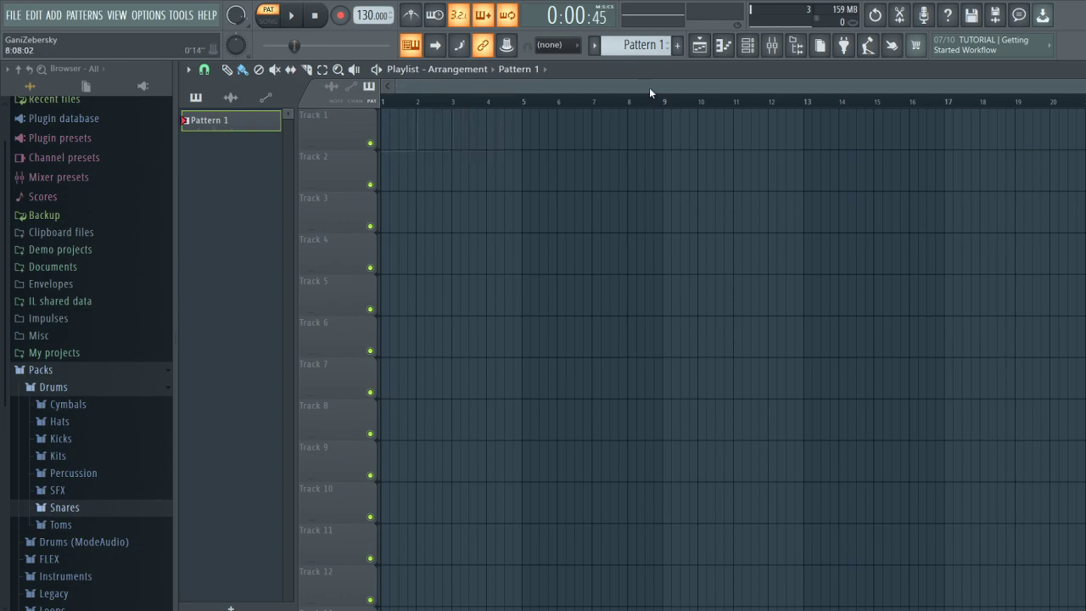
pyautogui.click(746, 49)
pyautogui.click(839, 198)
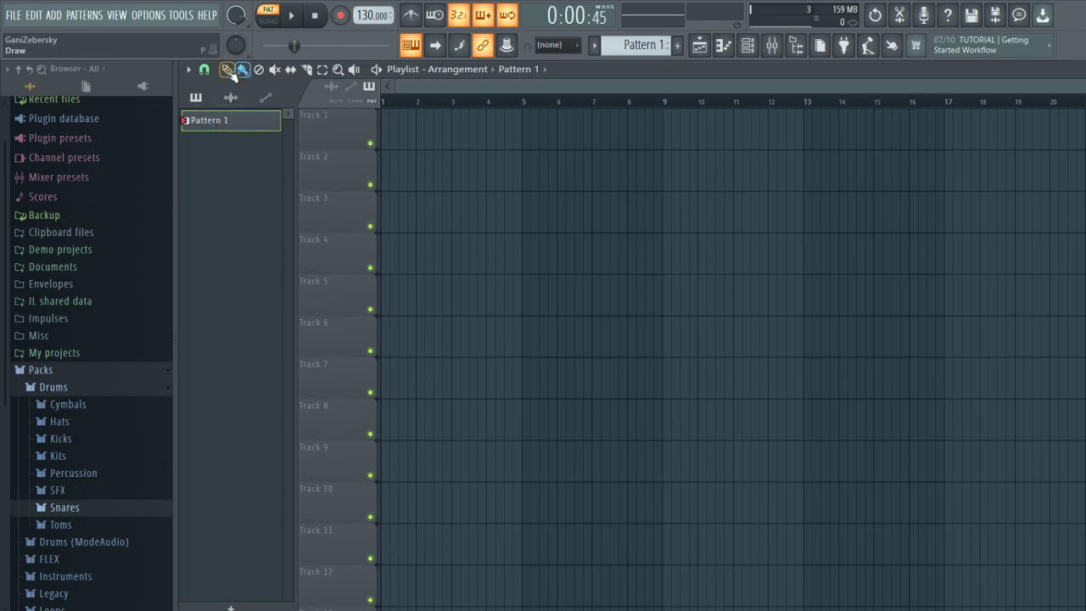
# With the Draw tool, place four Pattern 1 clips back to back on Track 1, filling bars 1 to 4.
pyautogui.moveTo(399, 124); pyautogui.dragTo(438, 123)
pyautogui.click(450, 119)
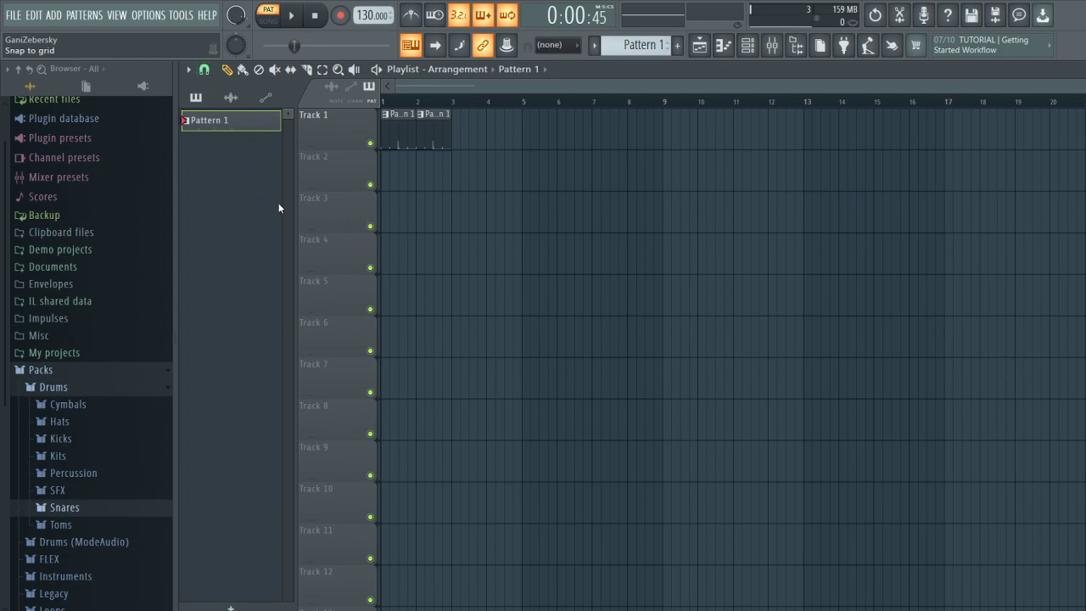
pyautogui.moveTo(471, 136); pyautogui.dragTo(457, 131)
pyautogui.click(497, 134)
# Switch playback to song mode, play the arrangement, and stop it.
pyautogui.click(272, 23)
pyautogui.click(295, 16)
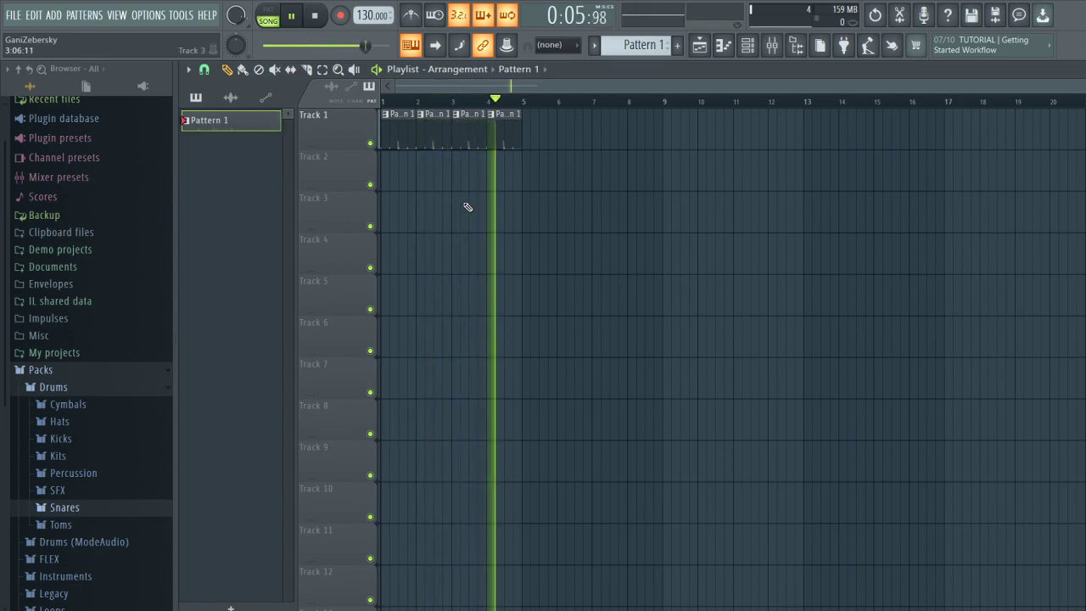
pyautogui.click(320, 19)
pyautogui.click(316, 17)
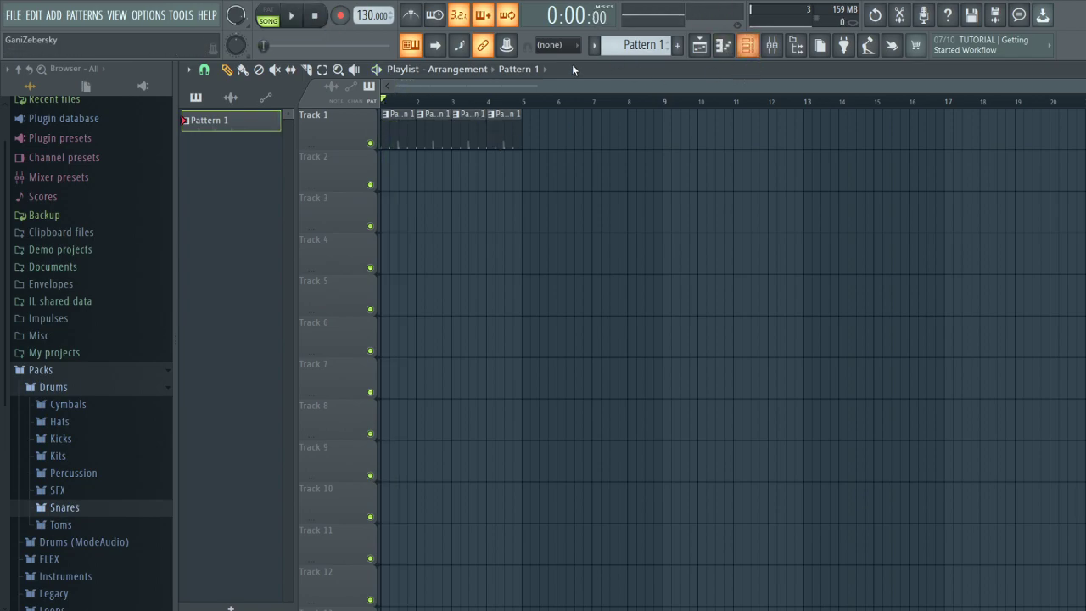
# Create a new pattern named melodie and open the channel rack for it.
pyautogui.click(679, 47)
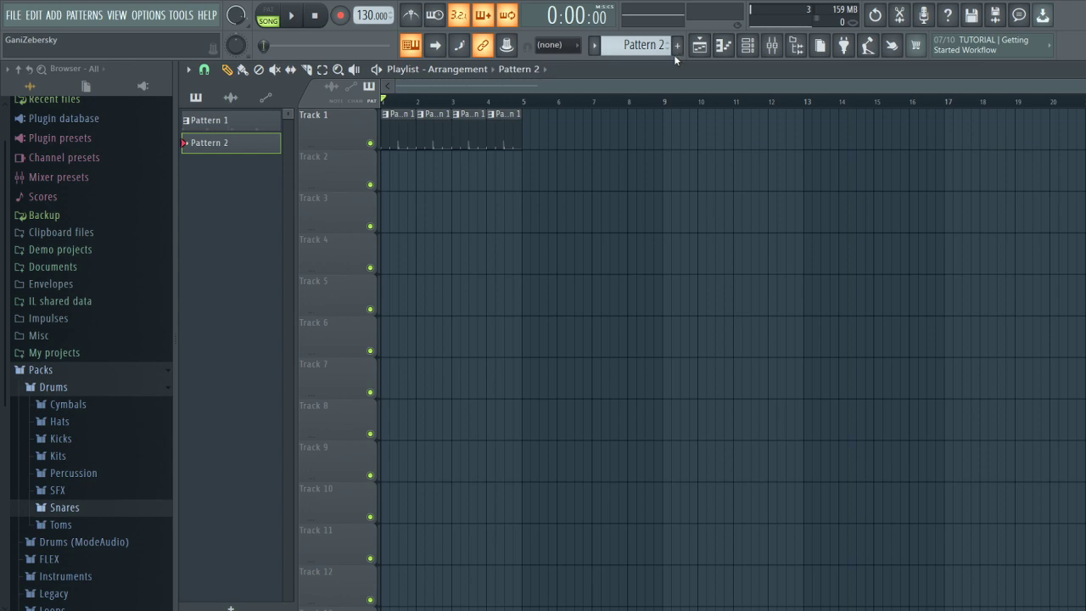
pyautogui.press('Return')
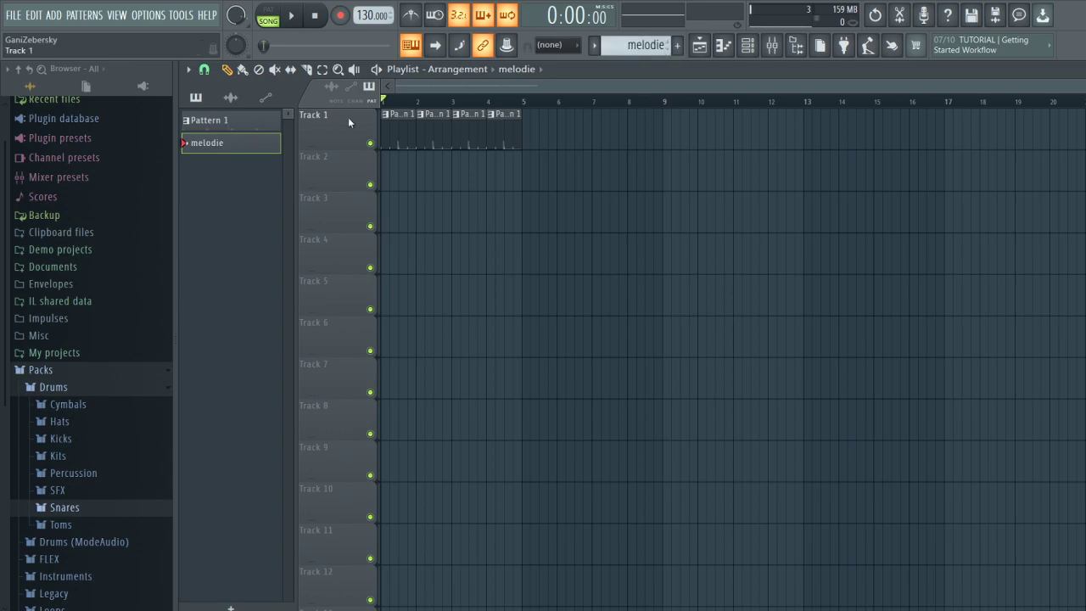
pyautogui.click(747, 45)
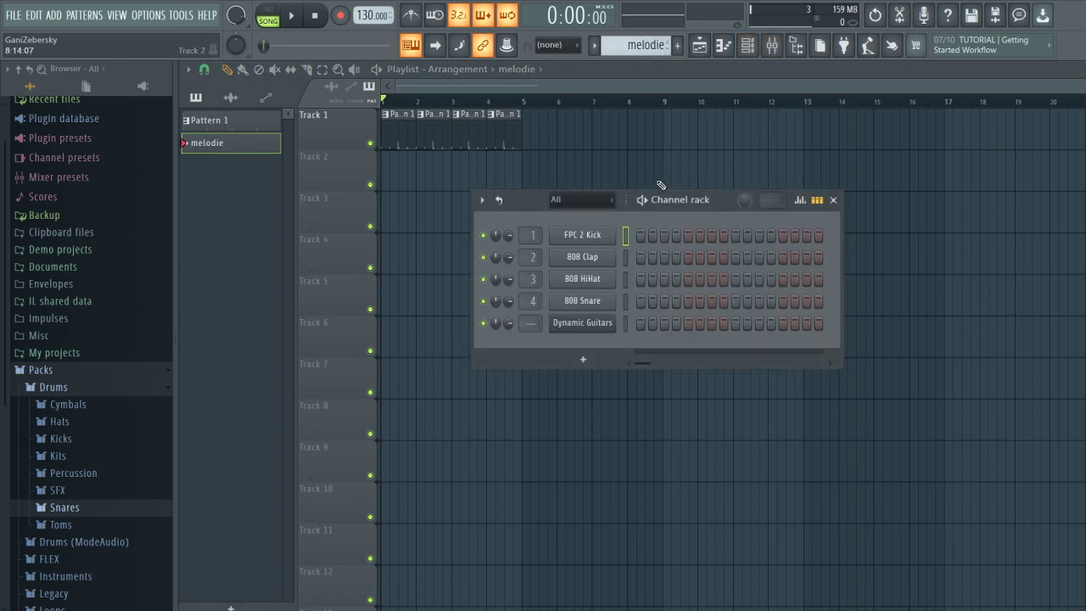
pyautogui.moveTo(713, 212); pyautogui.dragTo(704, 192)
pyautogui.press('F6')
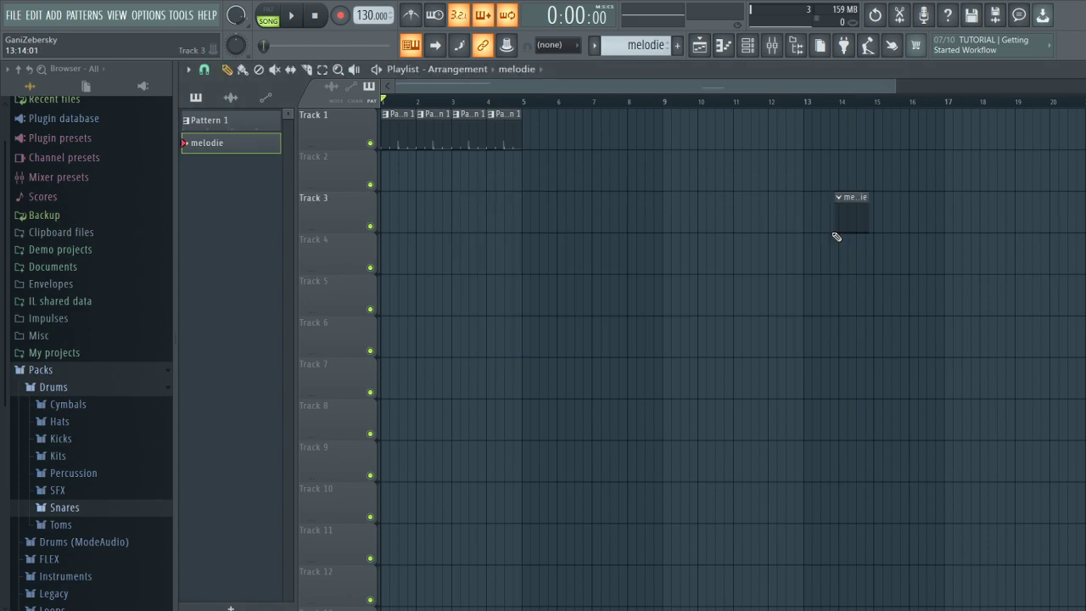
pyautogui.click(748, 47)
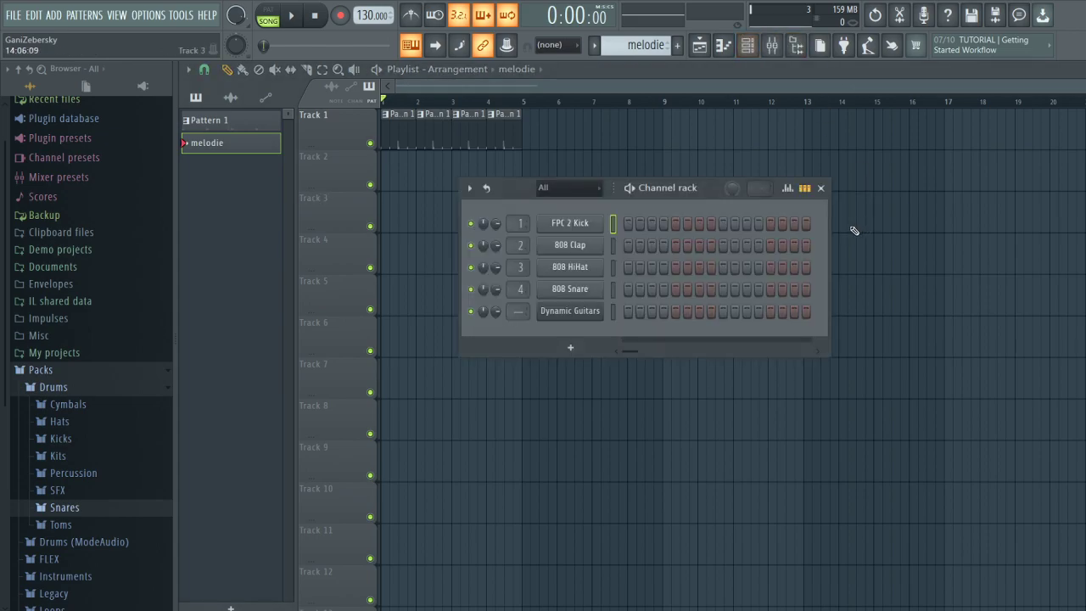
# Widen the channel rack to 24 steps and set the melodie pattern's length to 24.
pyautogui.moveTo(831, 250); pyautogui.dragTo(926, 241)
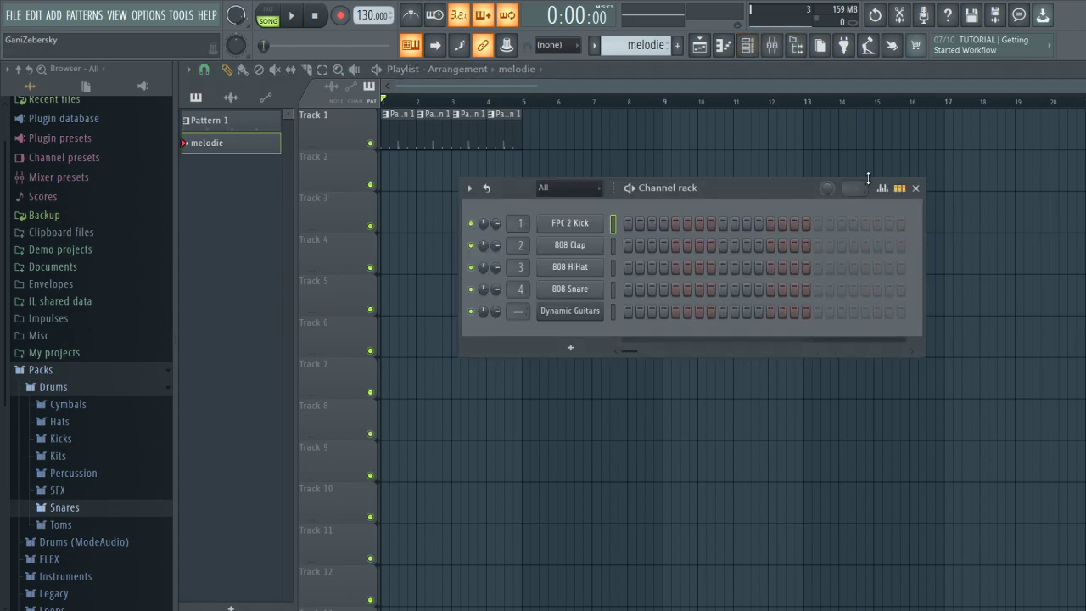
pyautogui.moveTo(864, 176); pyautogui.dragTo(870, 113)
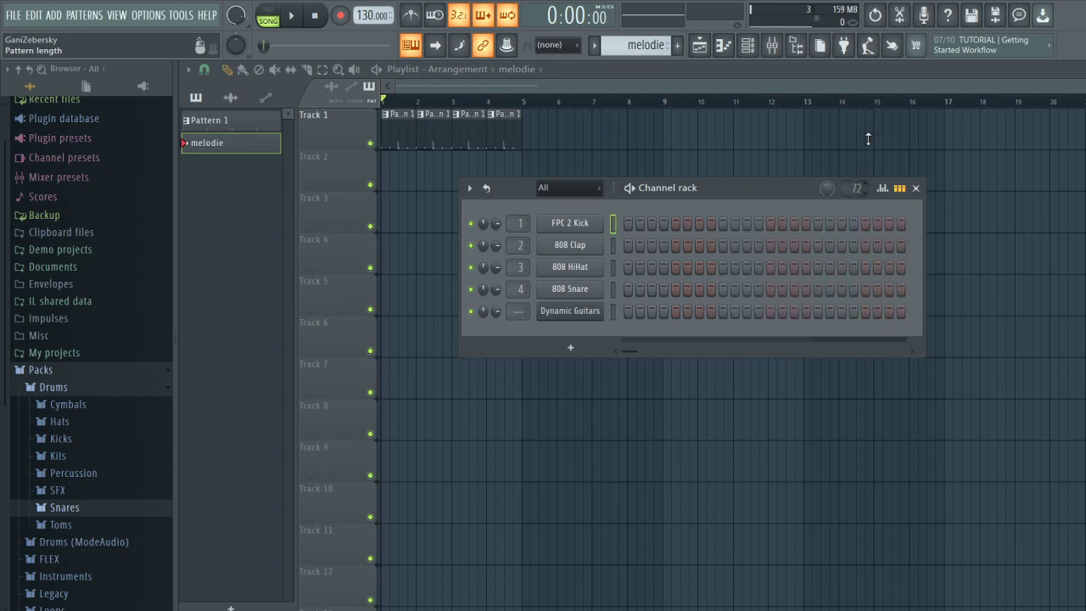
pyautogui.moveTo(865, 161); pyautogui.dragTo(854, 178)
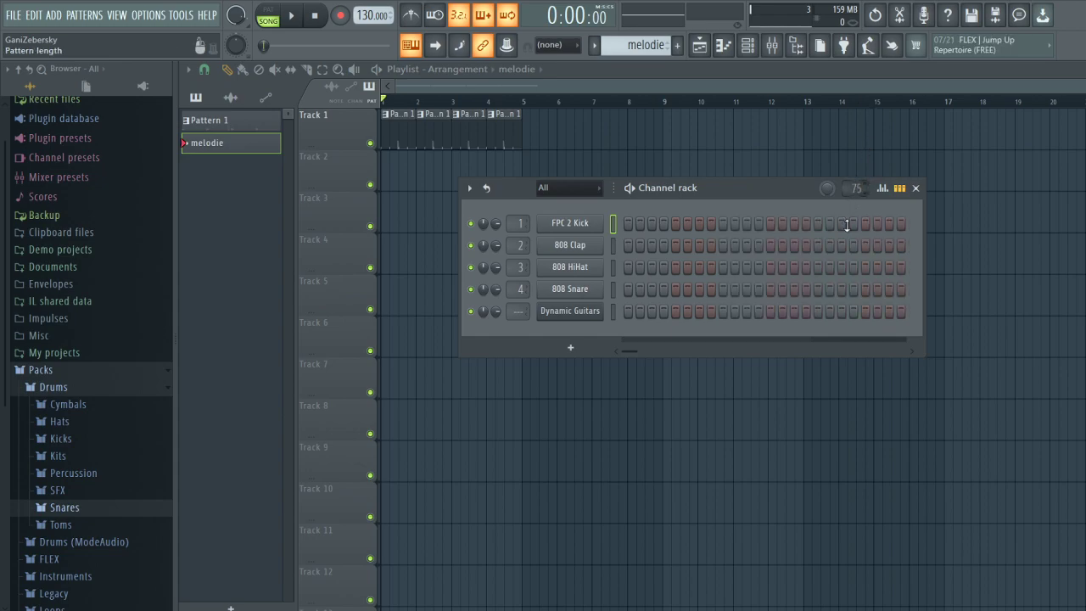
pyautogui.moveTo(847, 244); pyautogui.dragTo(859, 171)
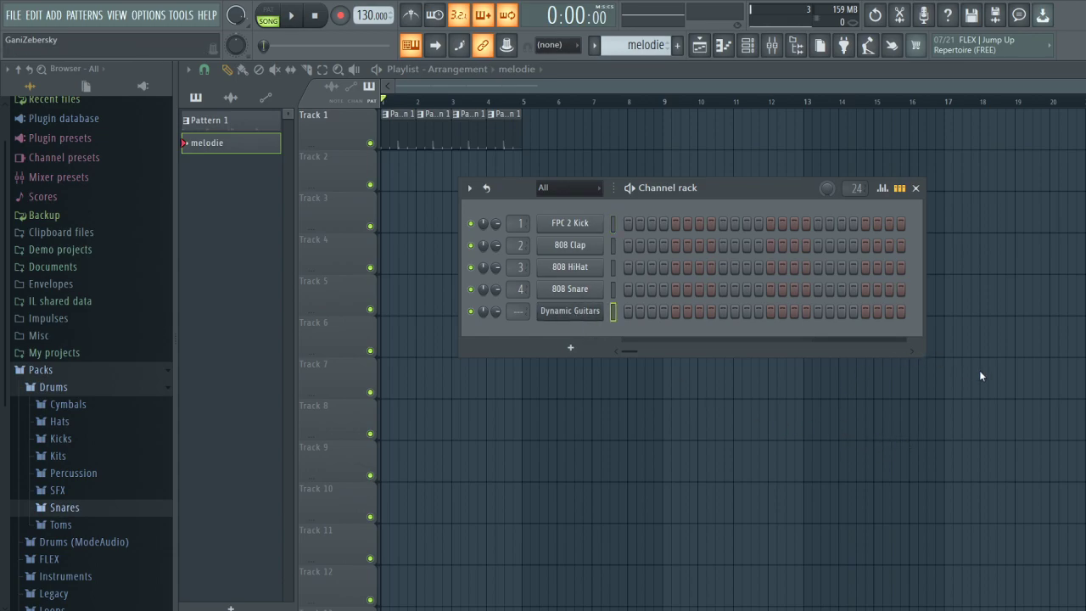
# Replace the Dynamic Guitars channel with Grand Piano from the Packs > Instruments > Keyboard folder, and close its plugin window.
pyautogui.hotkey('alt', 'Delete')
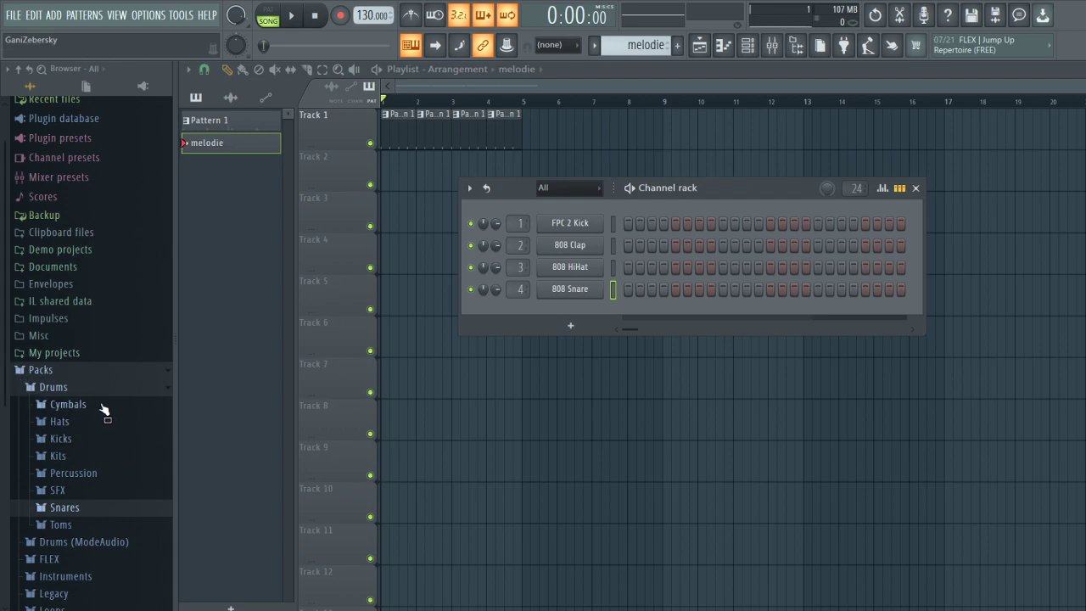
pyautogui.scroll(-5, 122, 486)
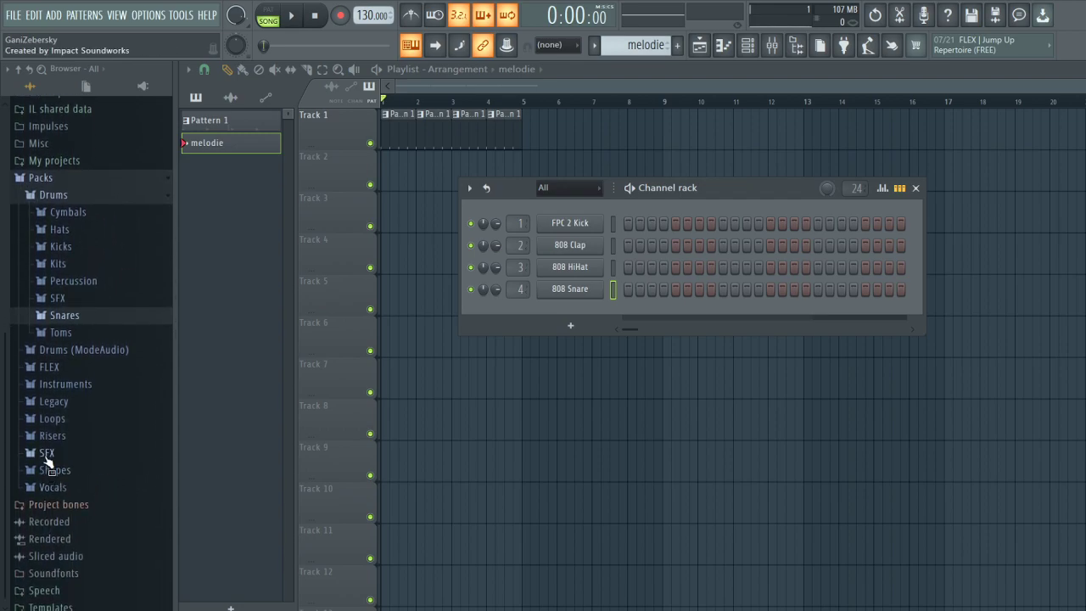
pyautogui.scroll(1, 77, 484)
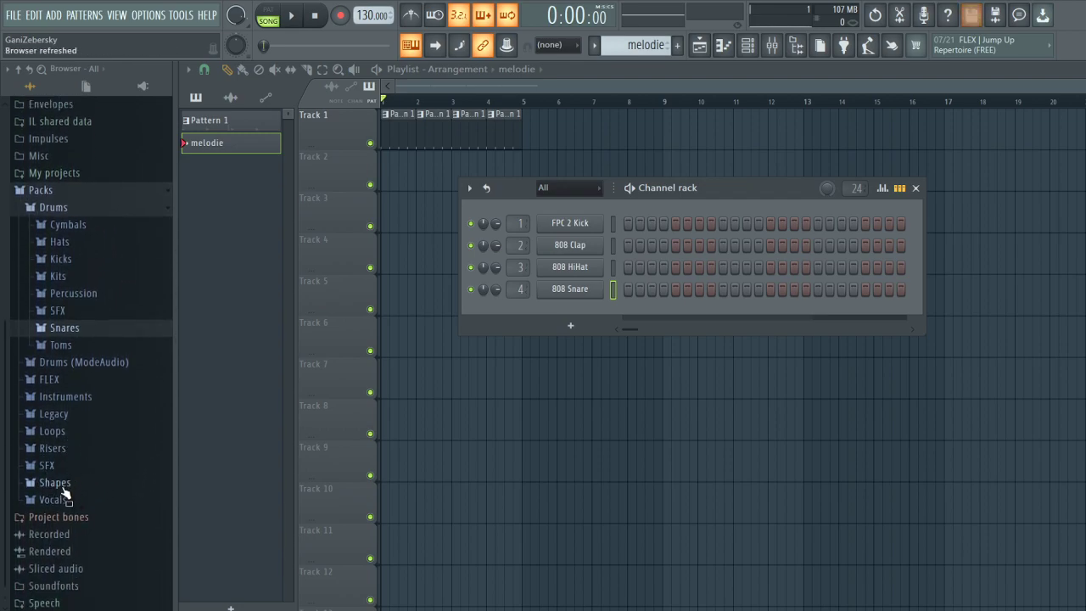
pyautogui.click(66, 209)
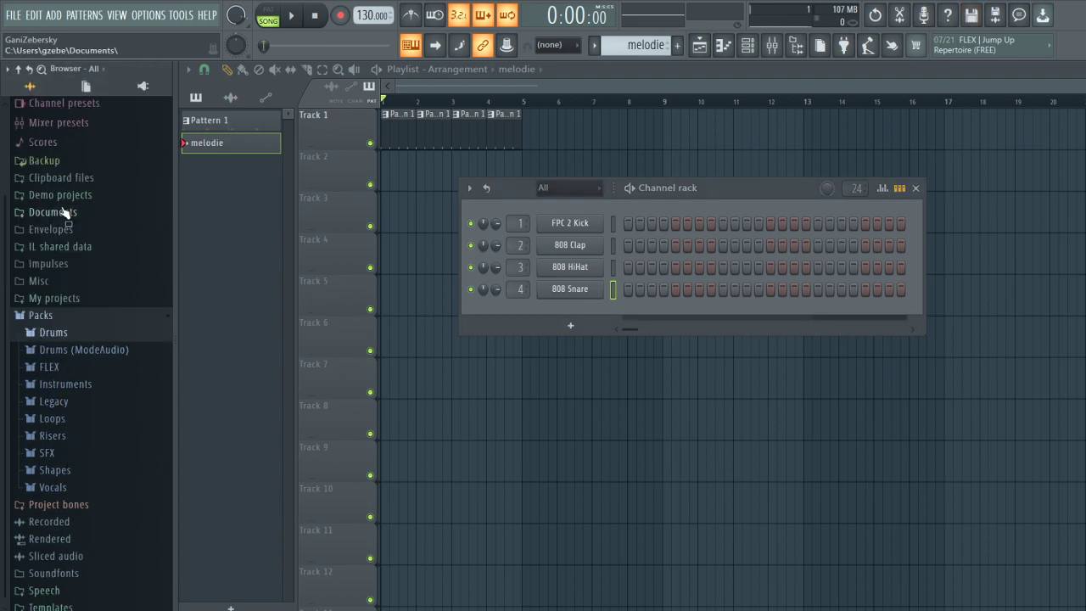
pyautogui.click(83, 392)
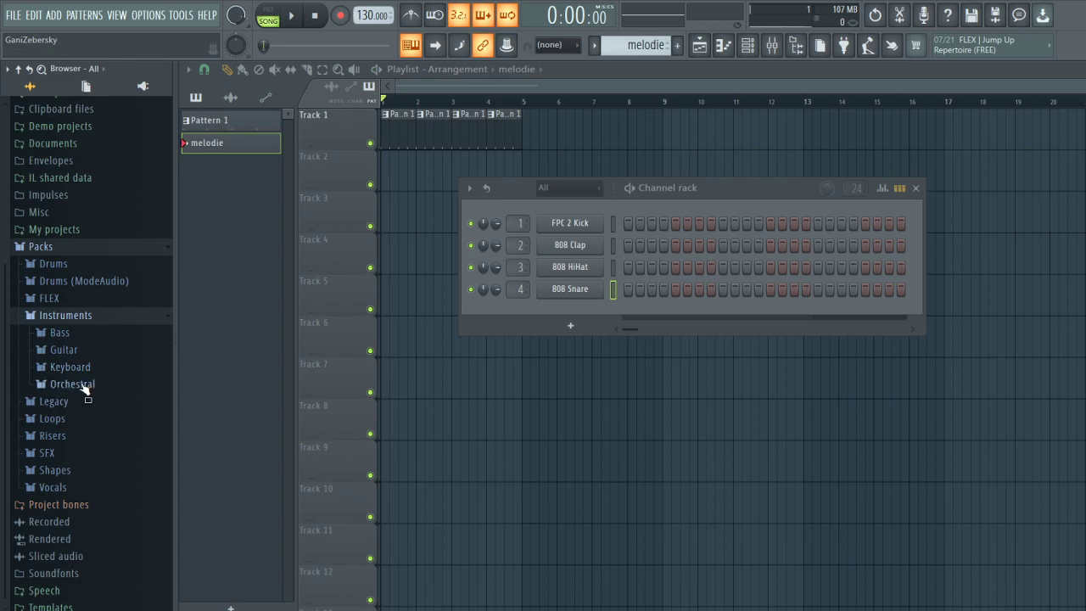
pyautogui.click(90, 369)
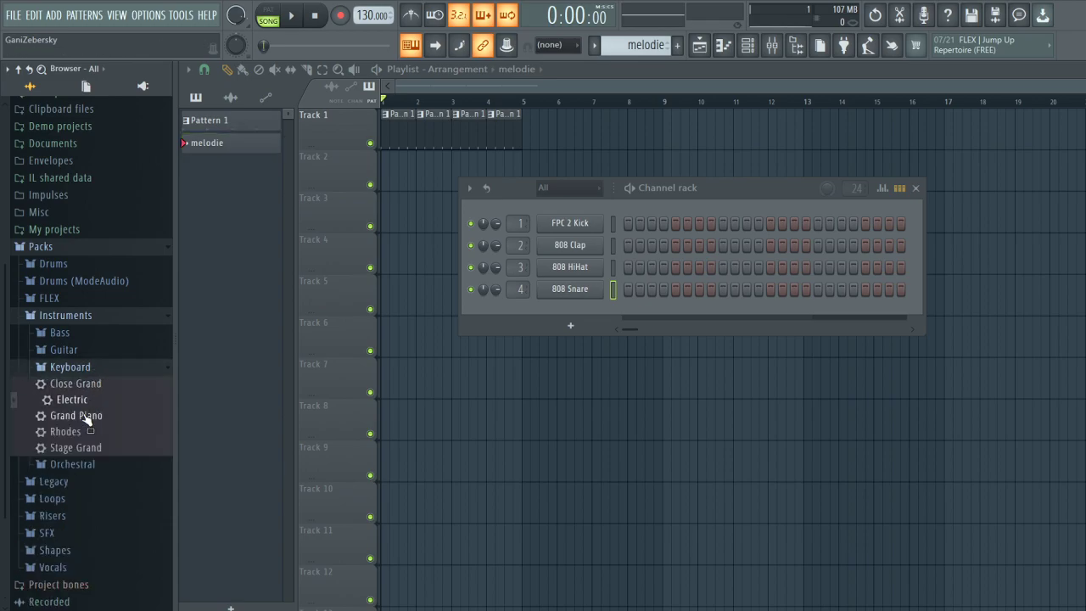
pyautogui.click(87, 370)
pyautogui.click(78, 372)
pyautogui.moveTo(85, 416); pyautogui.dragTo(402, 367)
pyautogui.moveTo(561, 313); pyautogui.dragTo(572, 313)
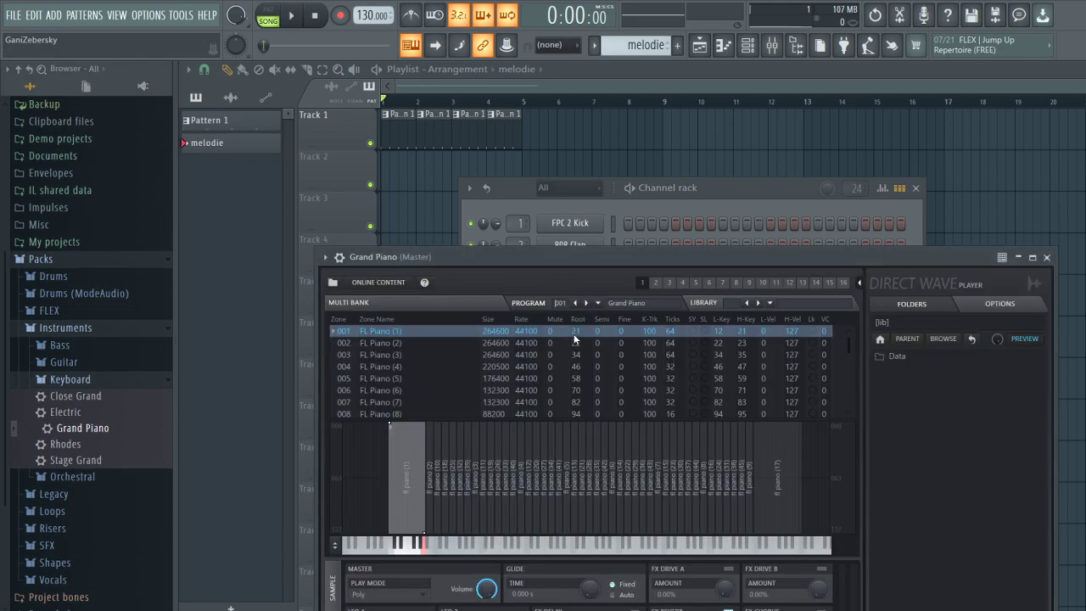
pyautogui.click(1047, 257)
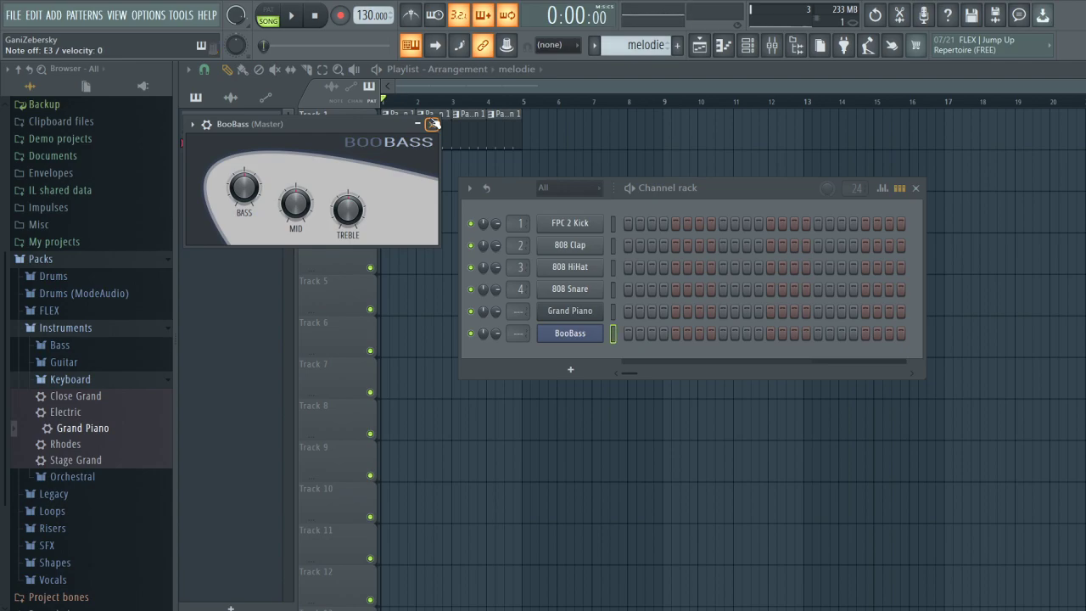
# Close the BooBass plugin window and delete the BooBass channel from the channel rack.
pyautogui.click(432, 124)
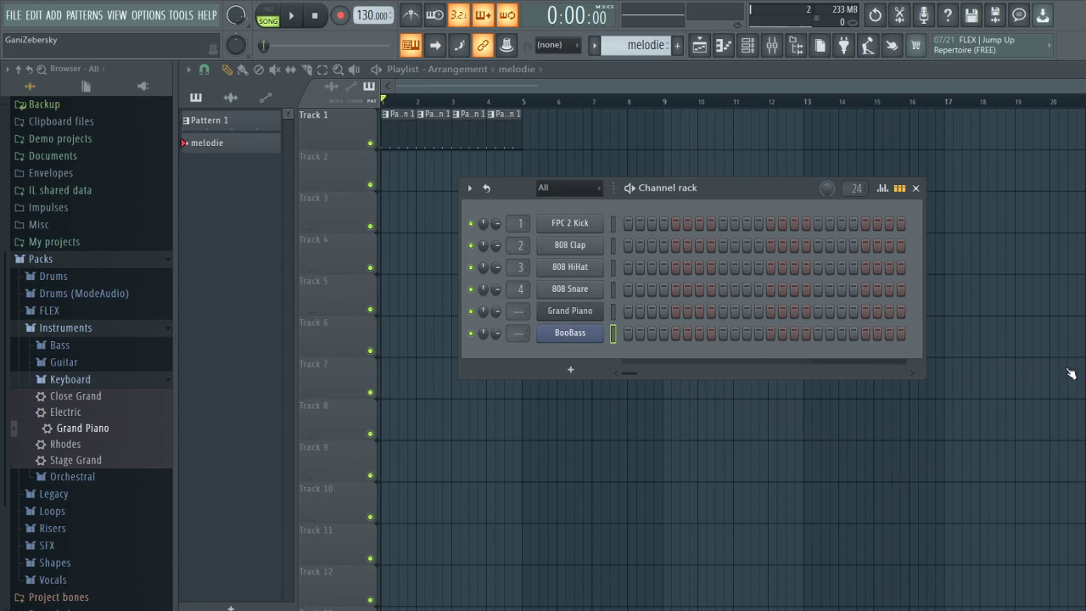
pyautogui.hotkey('alt', 'Delete')
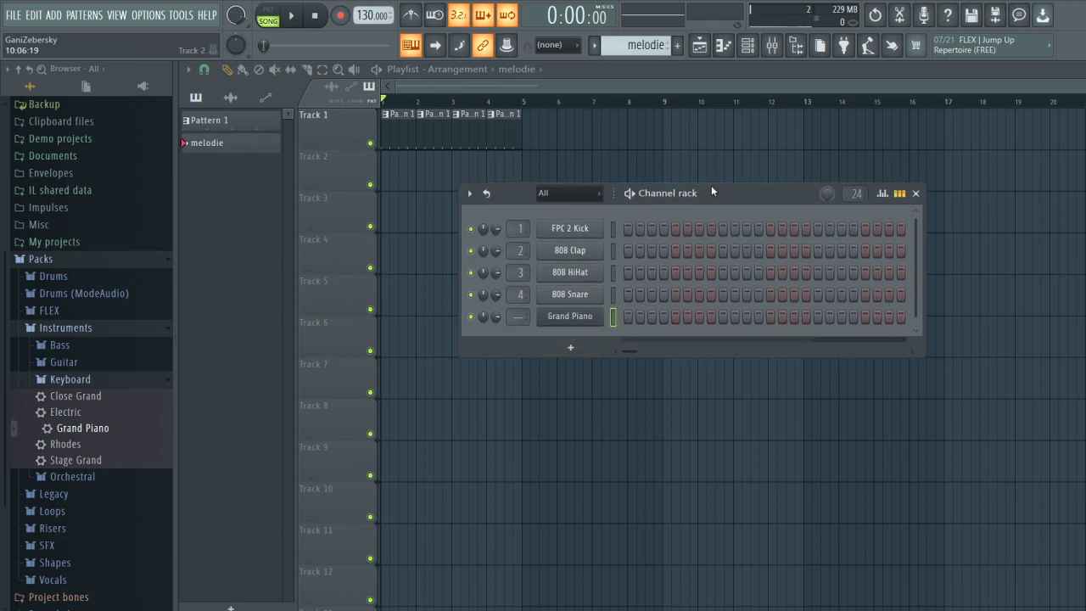
# Open the piano roll for the Grand Piano channel and maximize it.
pyautogui.moveTo(711, 186); pyautogui.dragTo(650, 191)
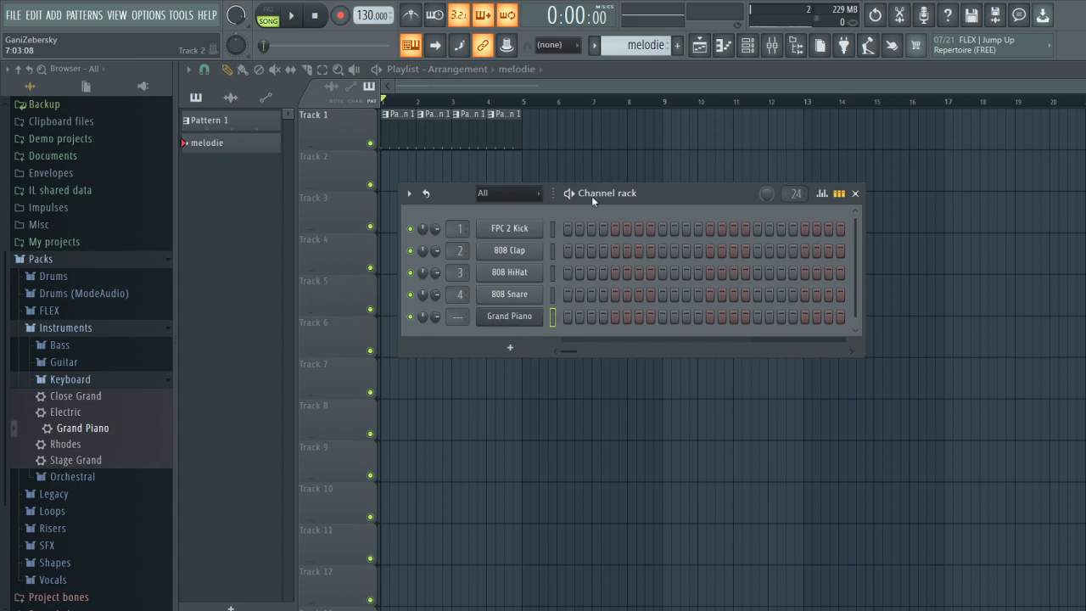
pyautogui.click(726, 47)
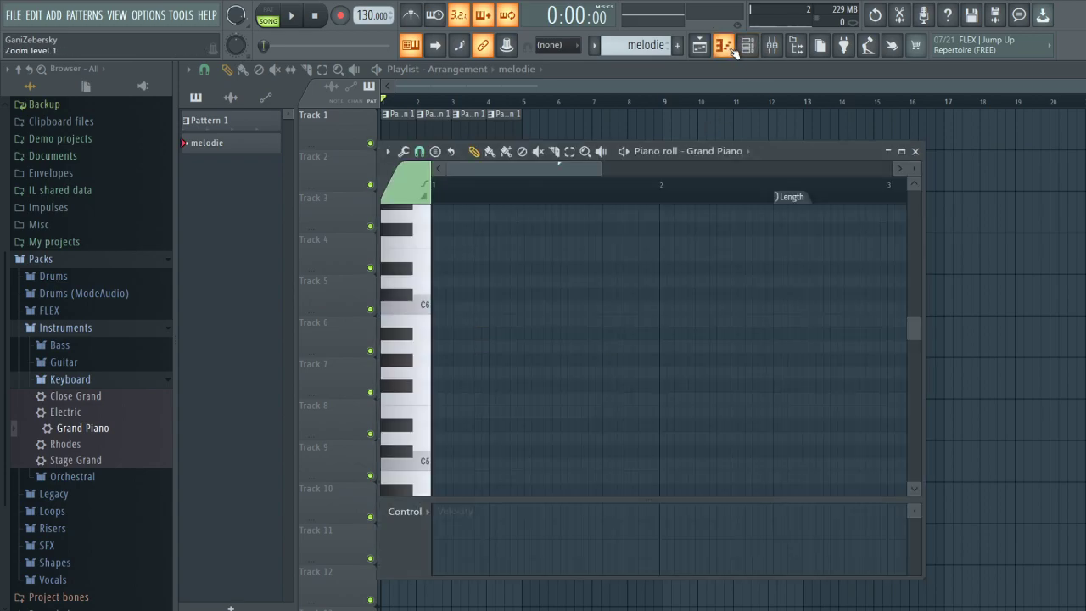
pyautogui.click(910, 153)
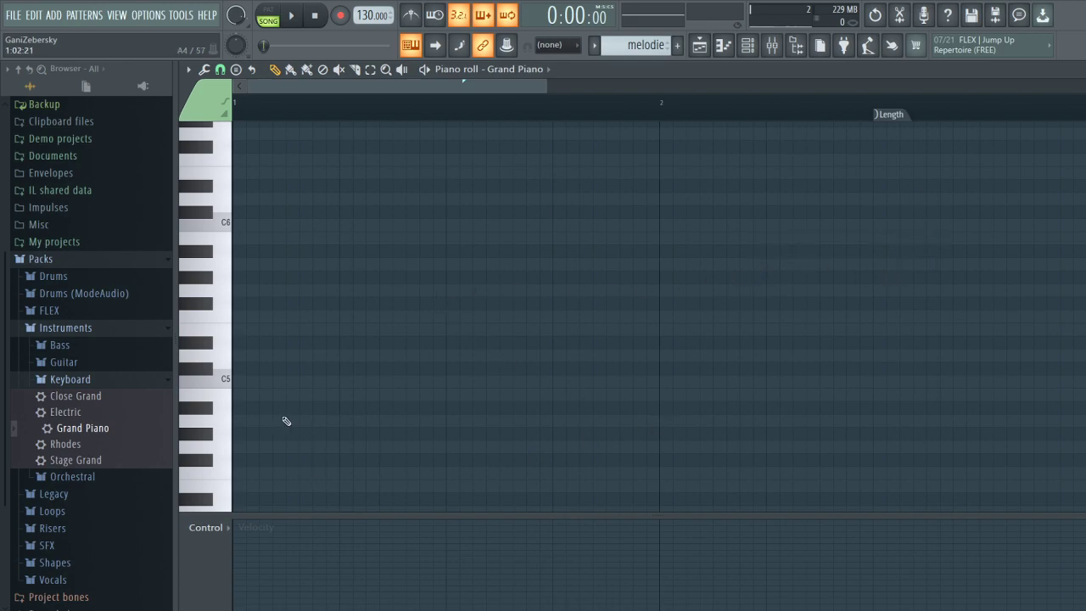
# Audition Grand Piano notes from C5 up to C6 on the piano roll's keys, and play several from the computer keyboard.
pyautogui.click(221, 382)
pyautogui.click(222, 336)
pyautogui.click(222, 293)
pyautogui.click(223, 264)
pyautogui.click(224, 207)
pyautogui.click(218, 378)
pyautogui.click(219, 381)
pyautogui.click(221, 381)
pyautogui.press('z')
pyautogui.press('c')
pyautogui.press('b')
pyautogui.press('z')
pyautogui.press('c')
pyautogui.press('b')
# Draw test notes on C5, D5, E5 and F#5 near the beginning of bar 1, and delete them again.
pyautogui.click(274, 383)
pyautogui.moveTo(273, 383); pyautogui.dragTo(342, 382)
pyautogui.click(274, 383)
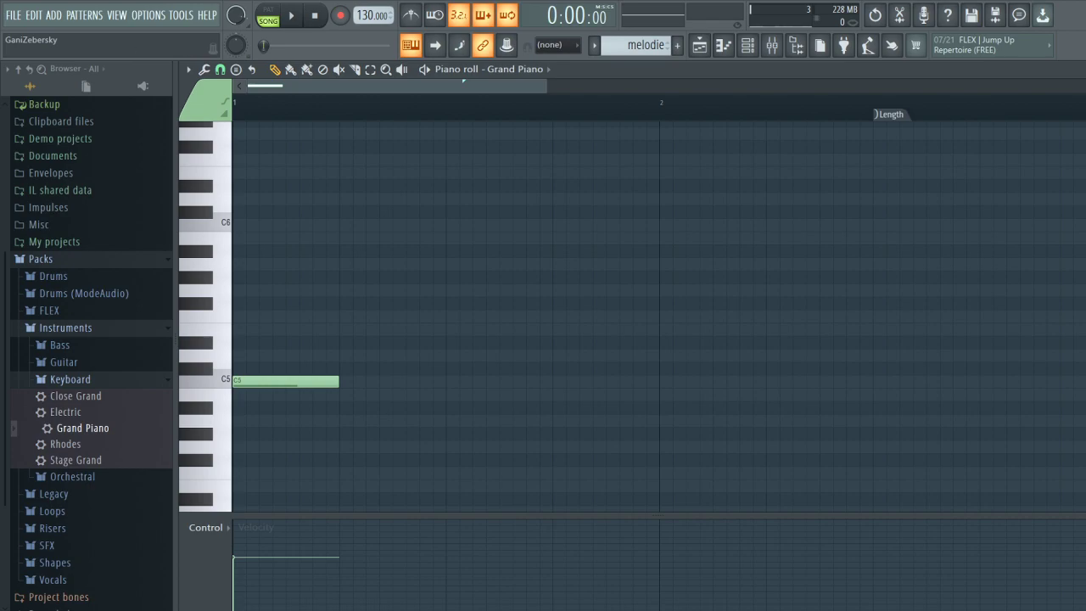
pyautogui.click(244, 355)
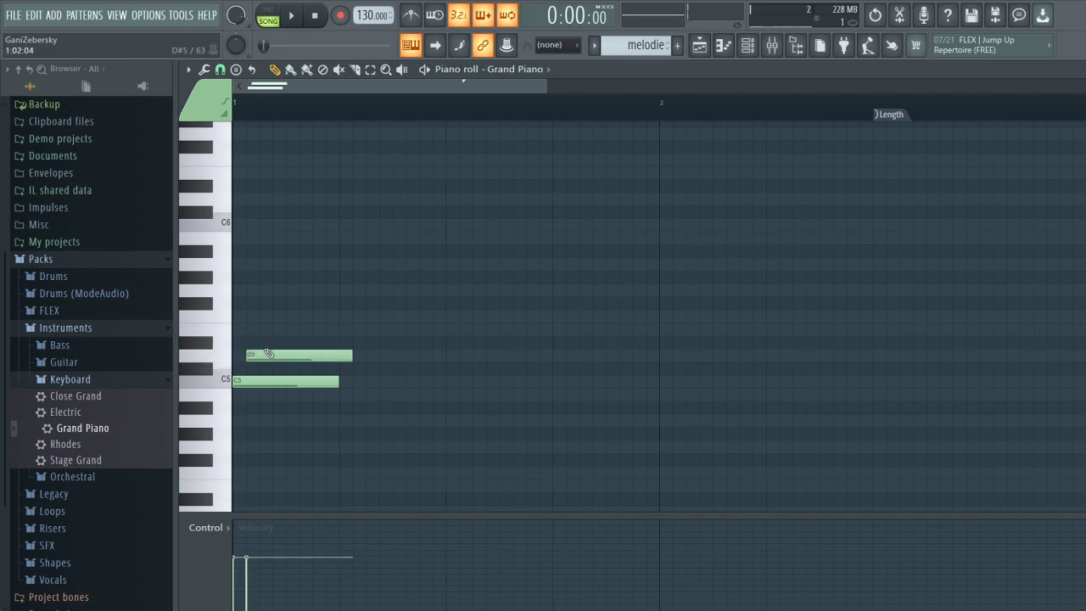
pyautogui.rightClick(245, 355)
pyautogui.rightClick(243, 380)
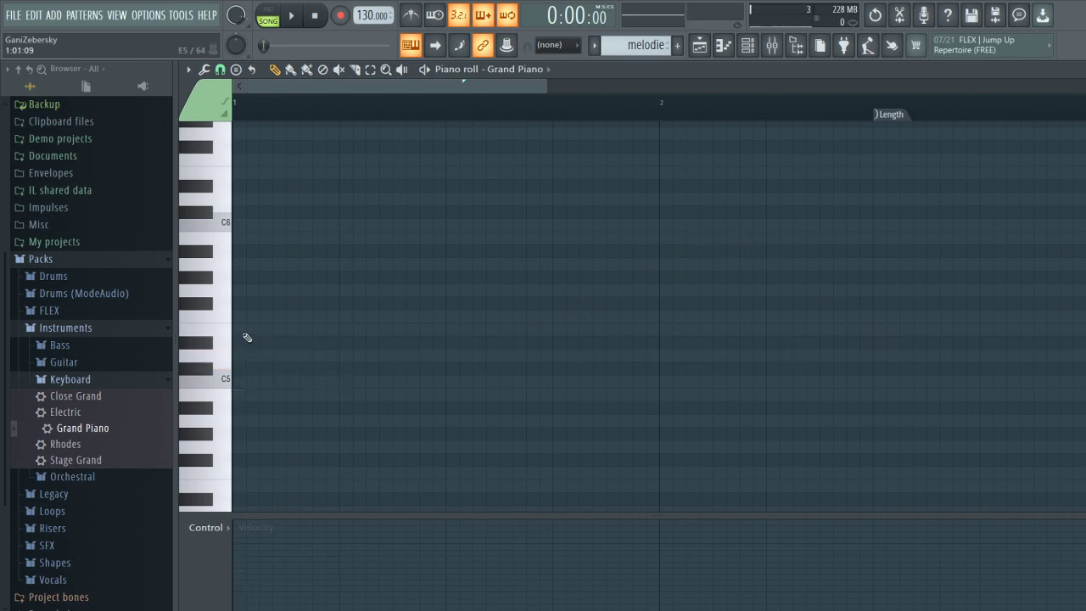
pyautogui.click(245, 331)
pyautogui.click(251, 307)
pyautogui.rightClick(254, 304)
pyautogui.rightClick(259, 331)
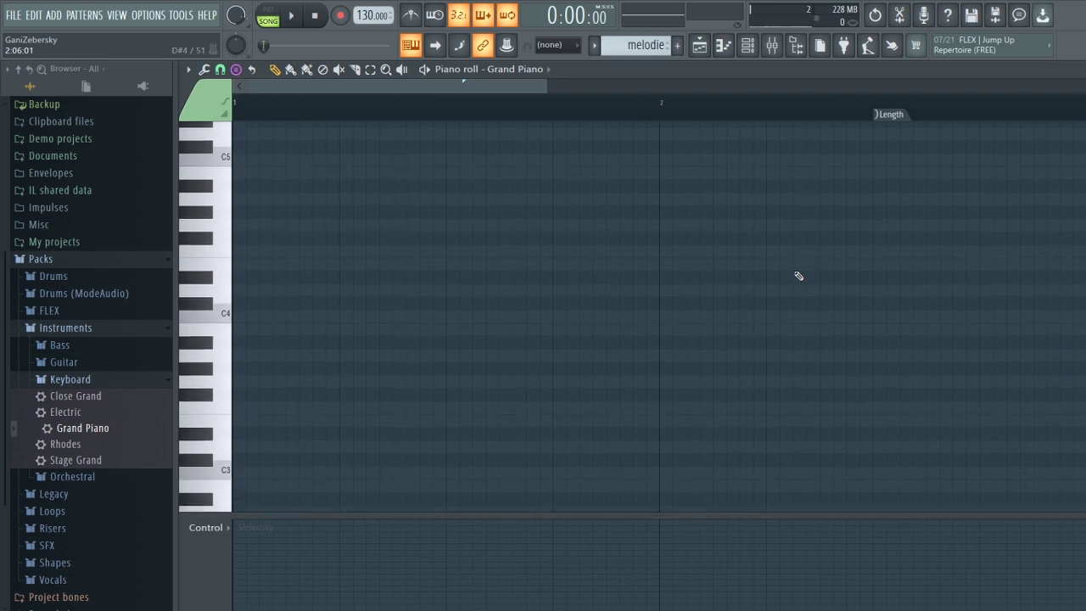
# Switch playback to pattern mode, play the empty melodie pattern, and stop it.
pyautogui.click(268, 14)
pyautogui.click(291, 15)
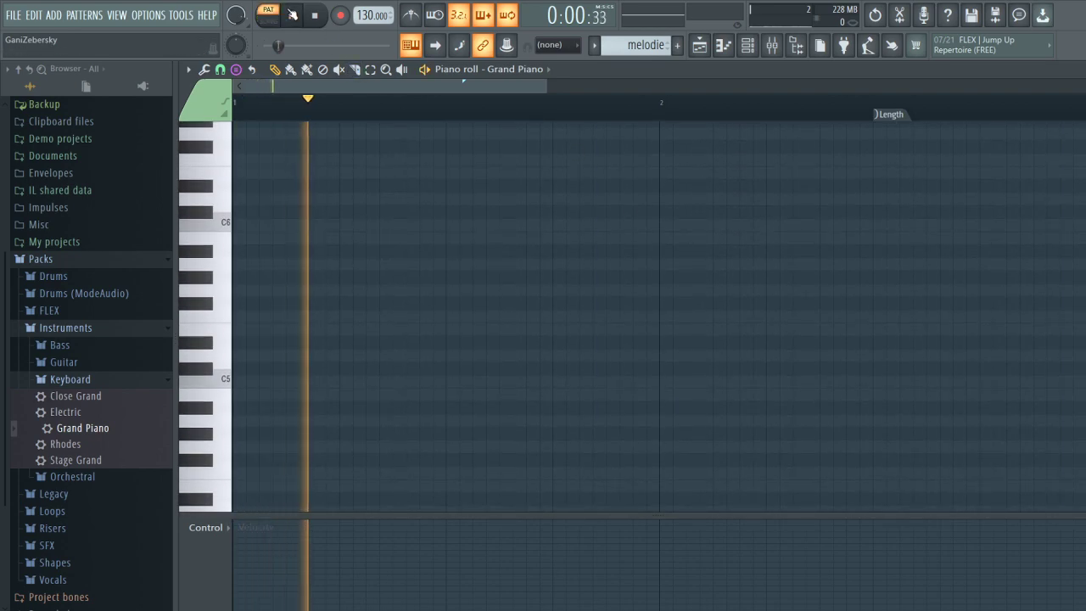
pyautogui.click(323, 15)
# Delete the pattern's Length marker from the piano roll timeline.
pyautogui.scroll(4, 467, 177)
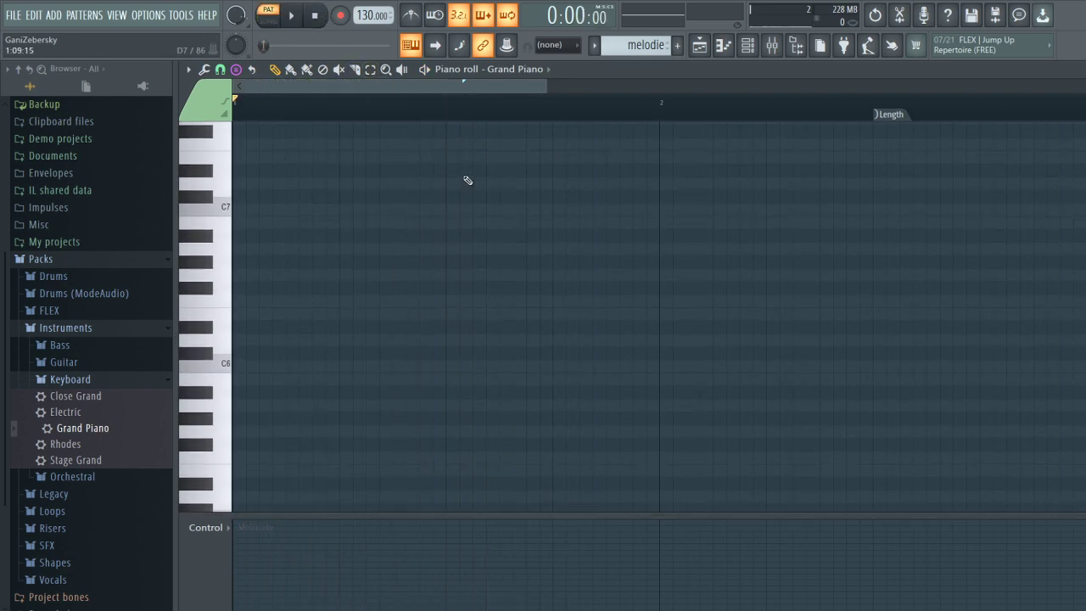
pyautogui.moveTo(443, 85)
pyautogui.mouseDown()
pyautogui.moveTo(510, 83)
pyautogui.moveTo(354, 97)
pyautogui.moveTo(511, 92)
pyautogui.moveTo(349, 102)
pyautogui.moveTo(362, 106)
pyautogui.mouseUp()
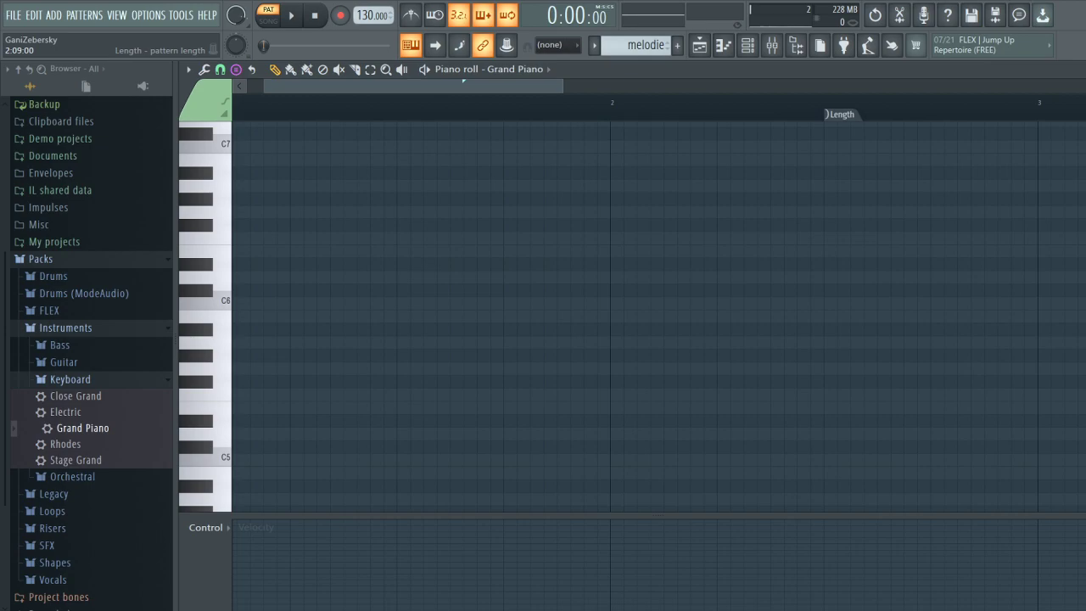
pyautogui.rightClick(840, 114)
pyautogui.moveTo(448, 87); pyautogui.dragTo(421, 87)
pyautogui.hotkey('ctrl', 'v')
pyautogui.press('Delete')
pyautogui.click(277, 22)
pyautogui.click(269, 20)
pyautogui.click(301, 200)
pyautogui.rightClick(308, 199)
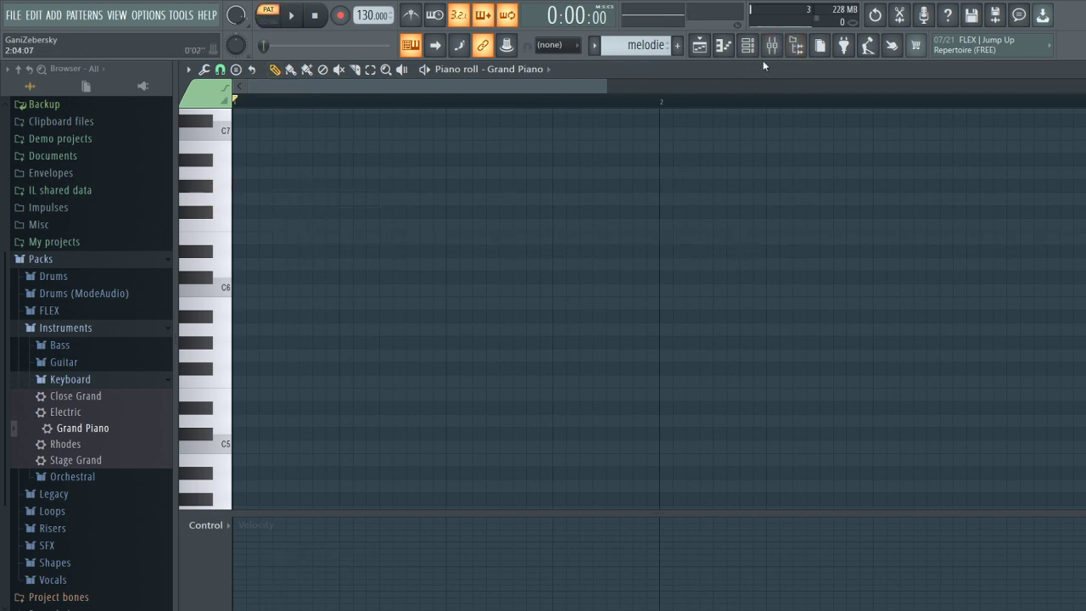
# Build a one-beat chord of C5, E5 and G5 at the beginning of bar 1, and play it back.
pyautogui.moveTo(399, 420); pyautogui.dragTo(247, 447)
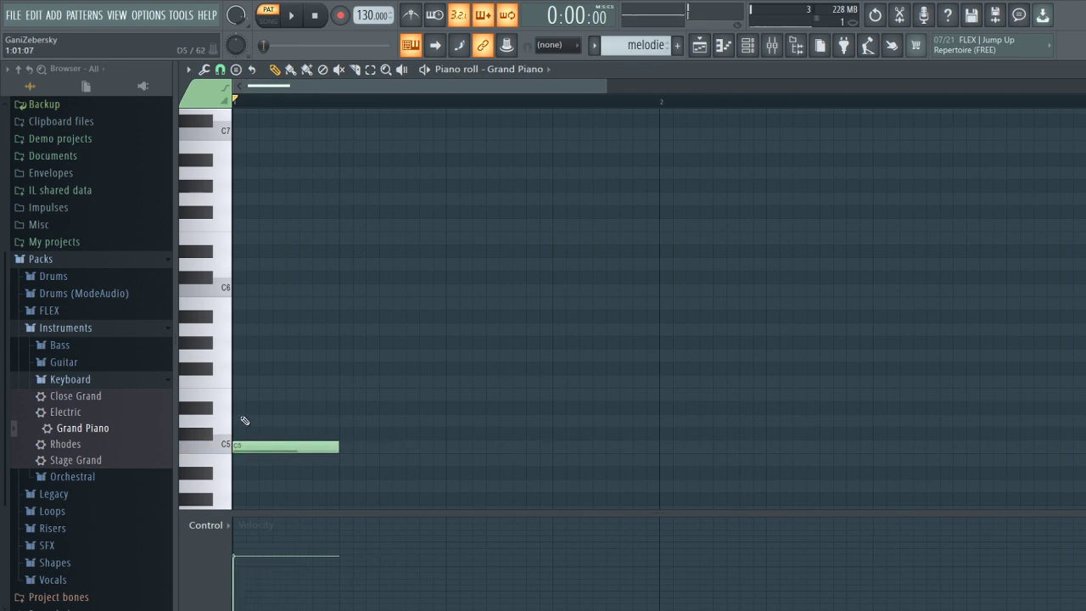
pyautogui.click(246, 420)
pyautogui.click(247, 422)
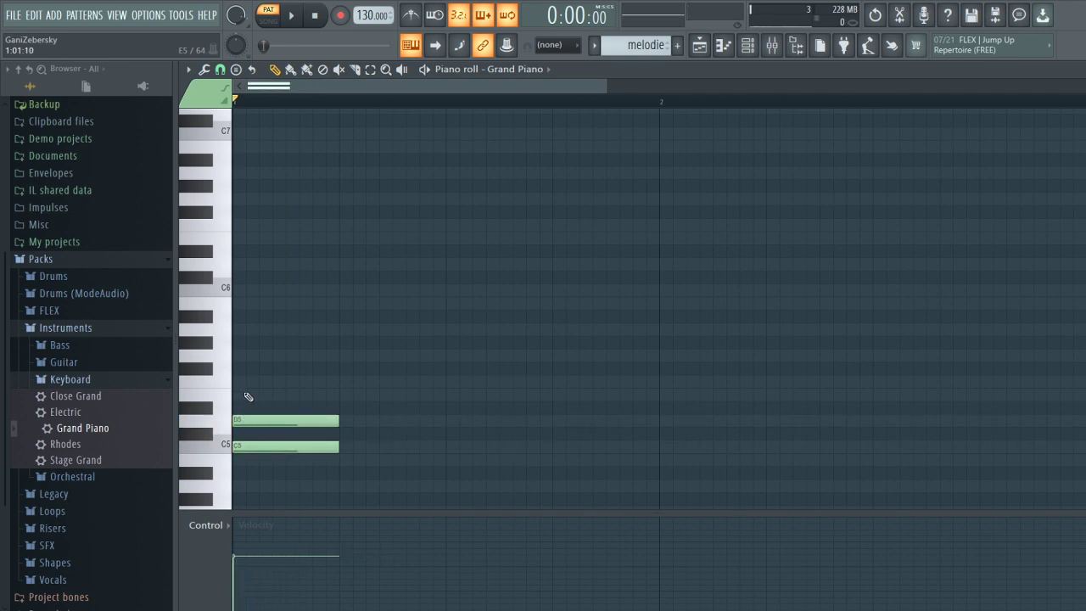
pyautogui.moveTo(244, 419); pyautogui.dragTo(243, 392)
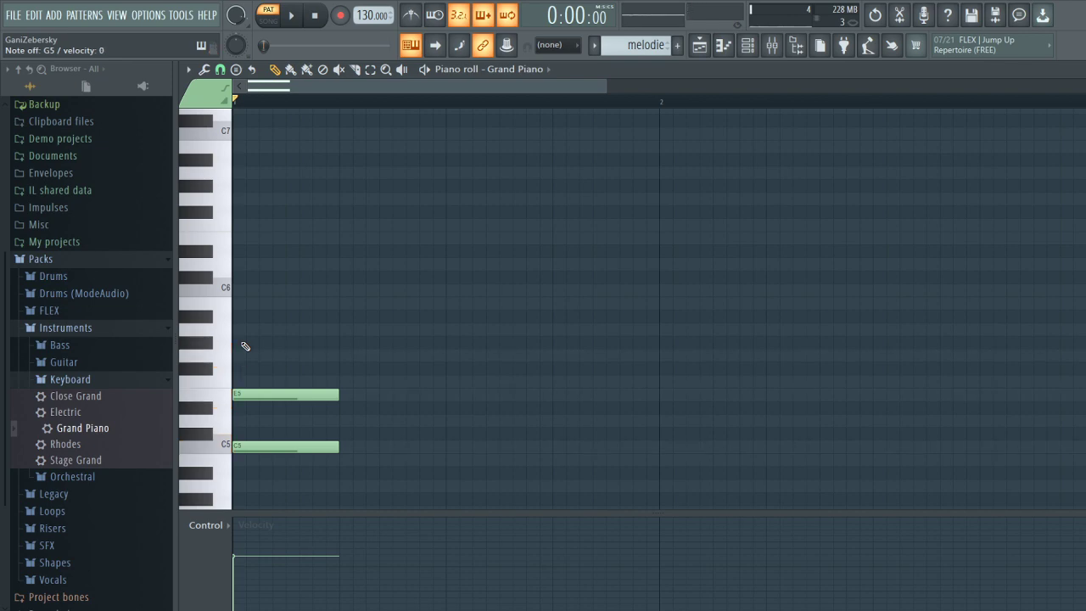
pyautogui.click(246, 355)
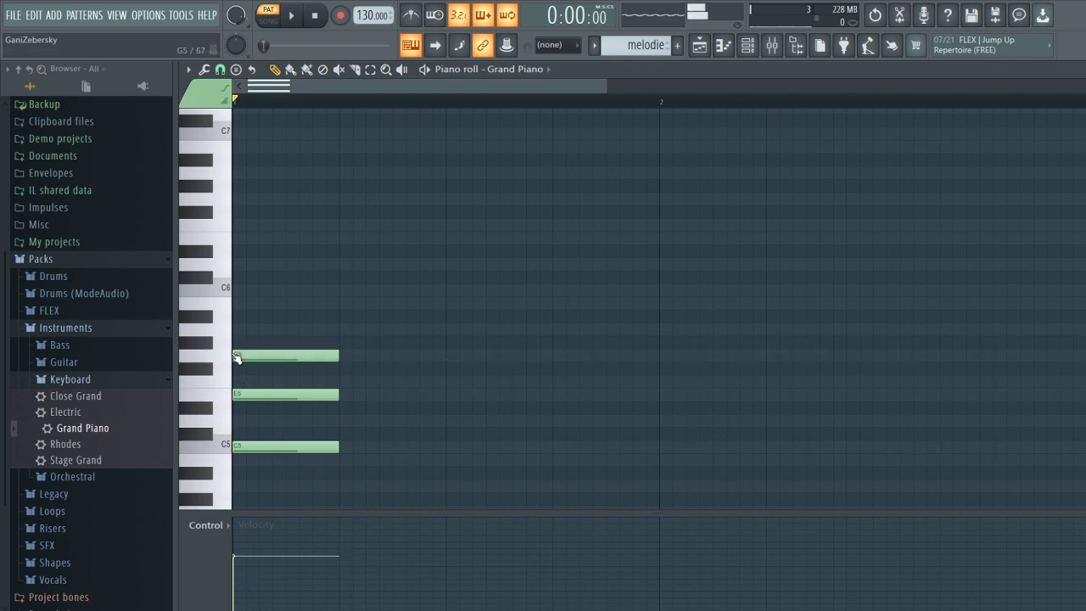
pyautogui.click(289, 12)
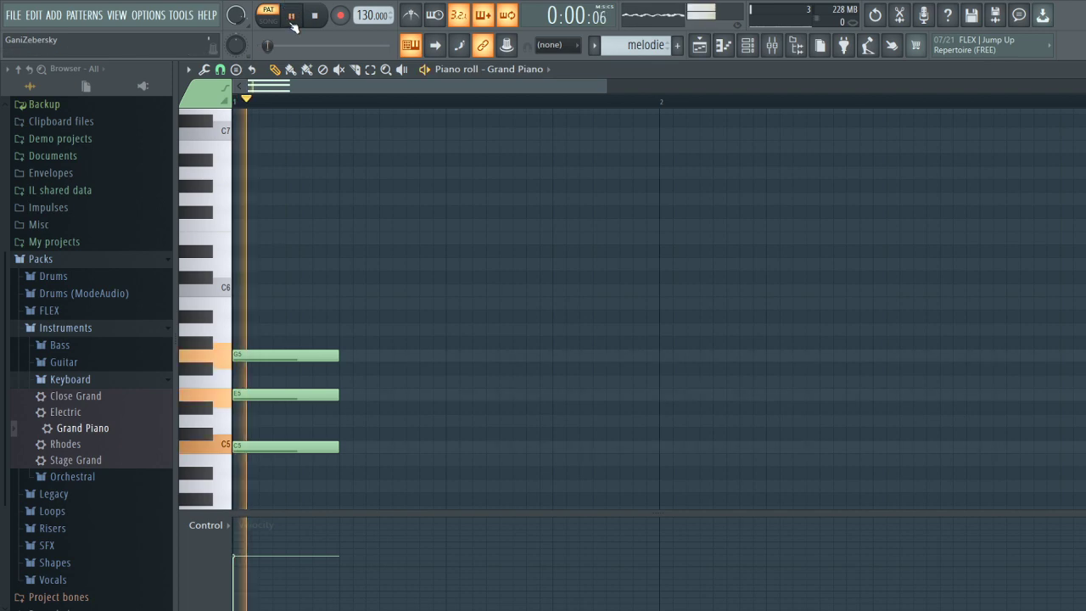
pyautogui.press('space')
# Lengthen the G5, E5 and C5 chord notes to two beats each.
pyautogui.moveTo(336, 357); pyautogui.dragTo(446, 343)
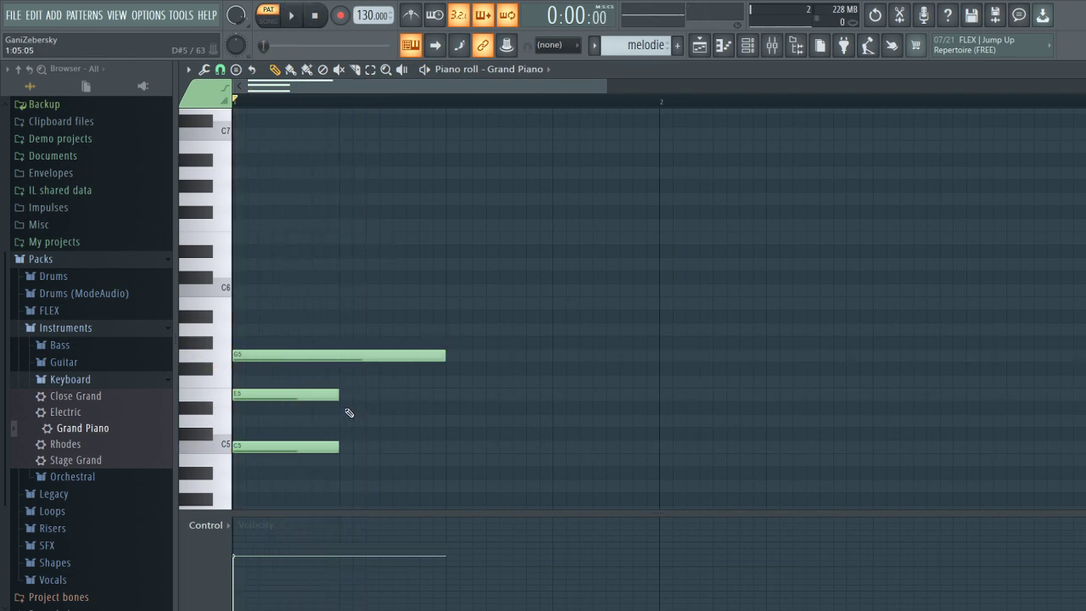
pyautogui.moveTo(338, 395); pyautogui.dragTo(445, 394)
pyautogui.moveTo(340, 445); pyautogui.dragTo(439, 422)
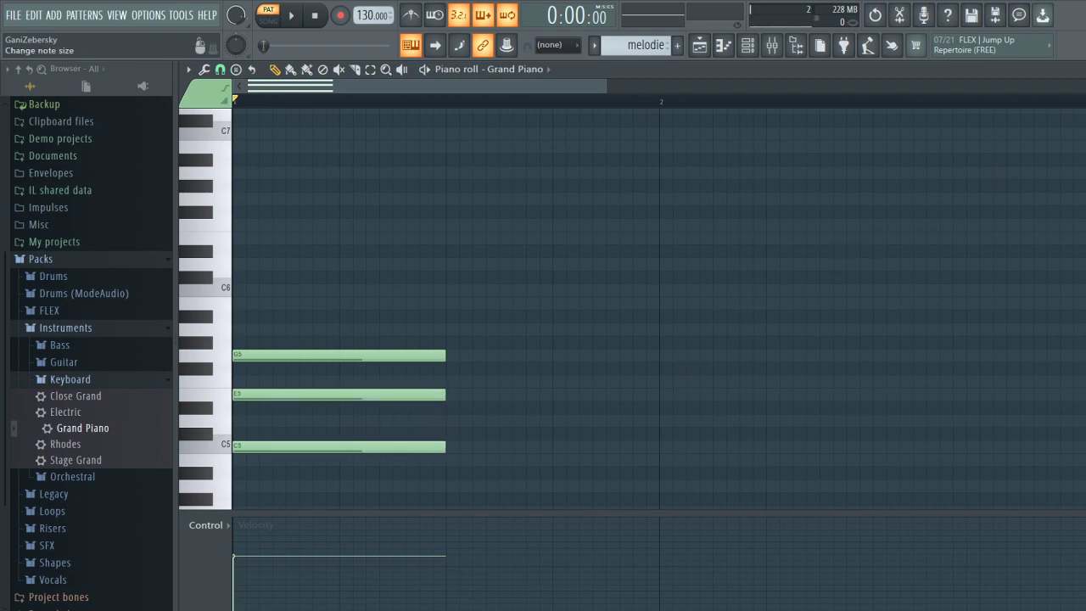
# Return to the playlist and place one melodie clip at bar 1 of Track 2.
pyautogui.press('F7')
pyautogui.press('F6')
pyautogui.click(399, 161)
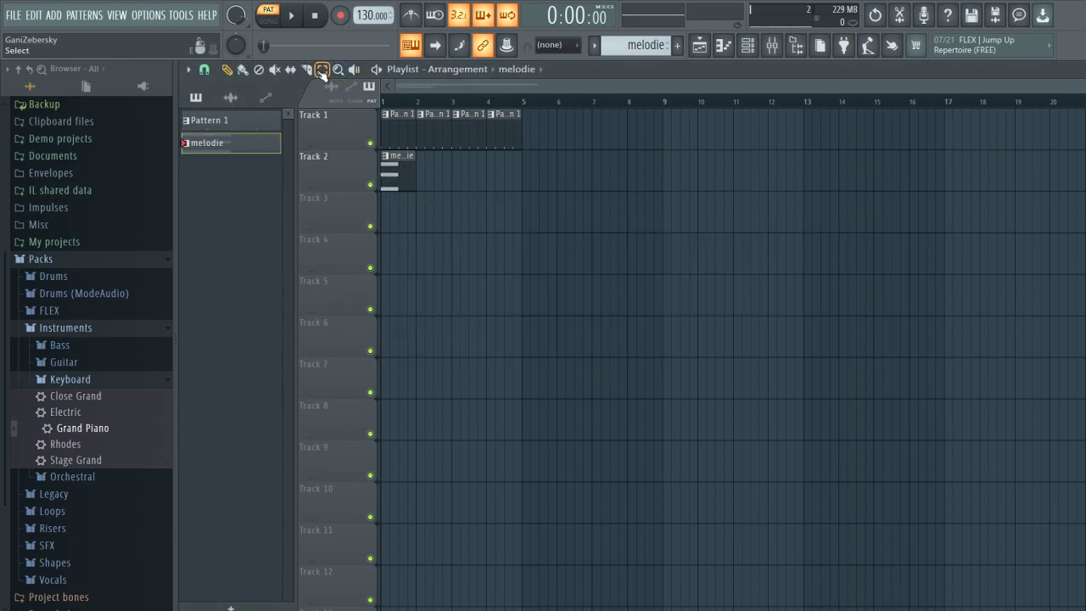
# Paint a row of melodie clips along Track 2 to about bar 17 with the Paint tool, and undo it.
pyautogui.click(243, 71)
pyautogui.moveTo(438, 170)
pyautogui.mouseDown()
pyautogui.moveTo(537, 190)
pyautogui.moveTo(804, 166)
pyautogui.moveTo(985, 172)
pyautogui.mouseUp()
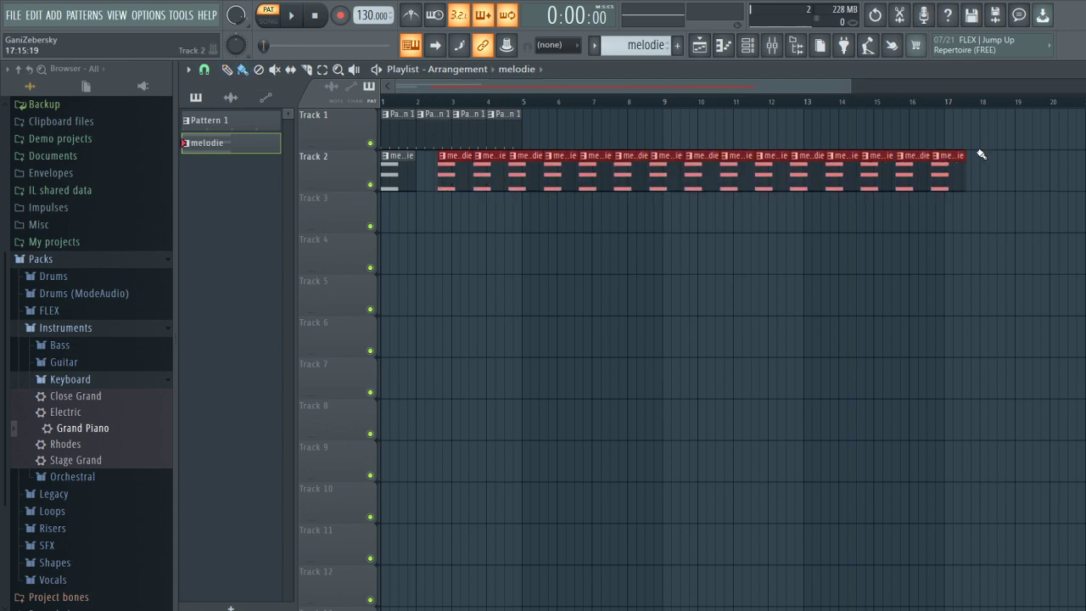
pyautogui.hotkey('ctrl', 'z')
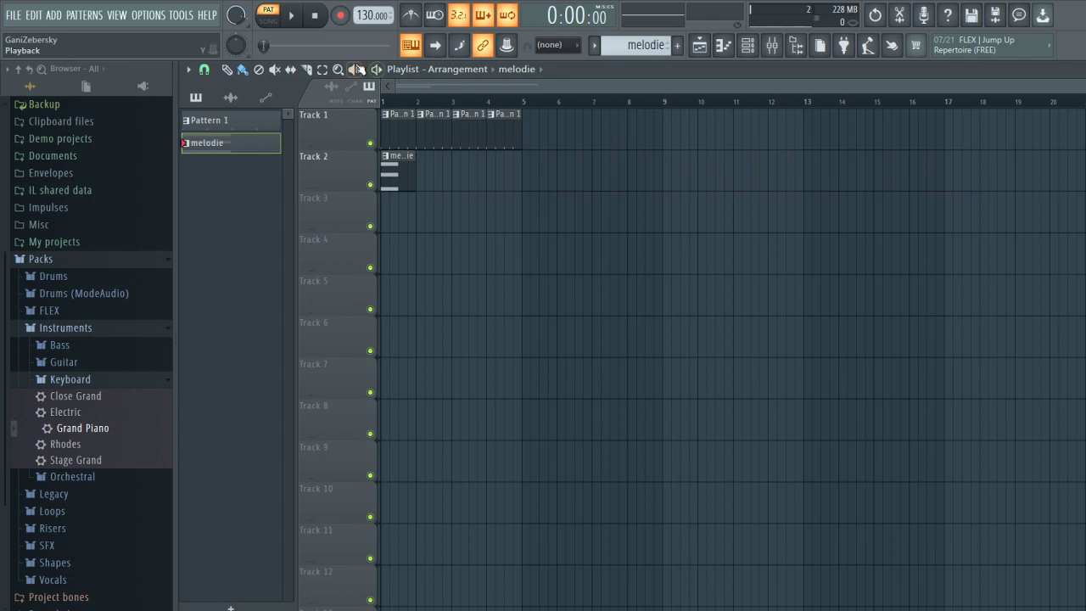
# Try the Delete tool on the Track 2 melodie clip, and restore the clip at bar 1.
pyautogui.click(260, 71)
pyautogui.click(403, 175)
pyautogui.moveTo(395, 177); pyautogui.dragTo(380, 186)
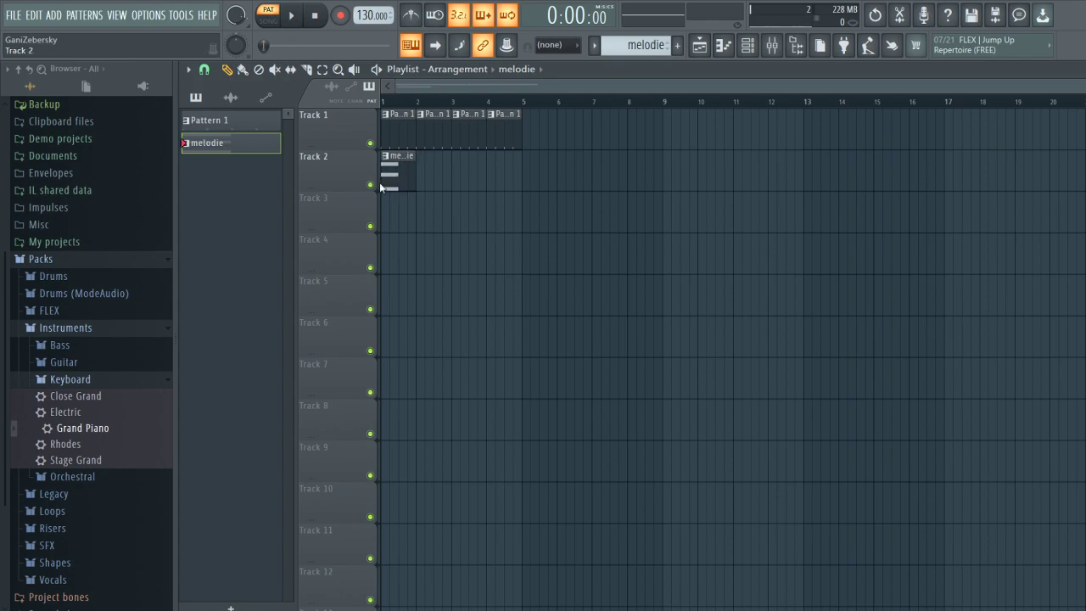
# Go through the playlist's Mute, Slip and Slice tools and choose the Select tool.
pyautogui.click(274, 69)
pyautogui.click(290, 69)
pyautogui.click(307, 70)
pyautogui.click(323, 70)
# Switch playback to song mode, and briefly play and stop the arrangement.
pyautogui.press('l')
pyautogui.press('space')
pyautogui.press('space')
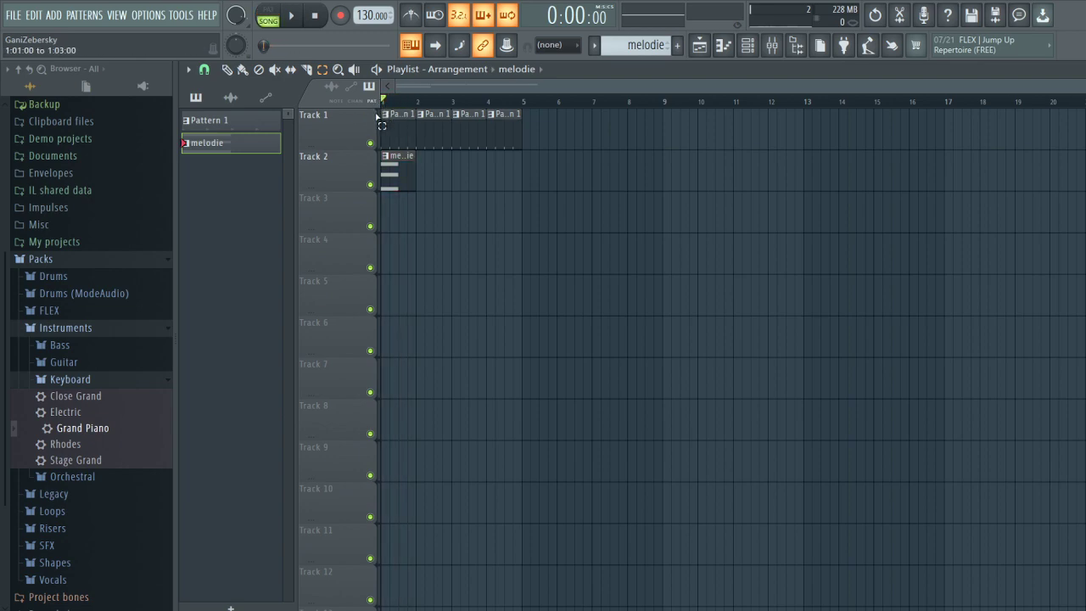
# Select bars 1 to 3 on the playlist timeline and play the selected range.
pyautogui.moveTo(446, 207); pyautogui.dragTo(487, 183)
pyautogui.moveTo(384, 103); pyautogui.dragTo(487, 96)
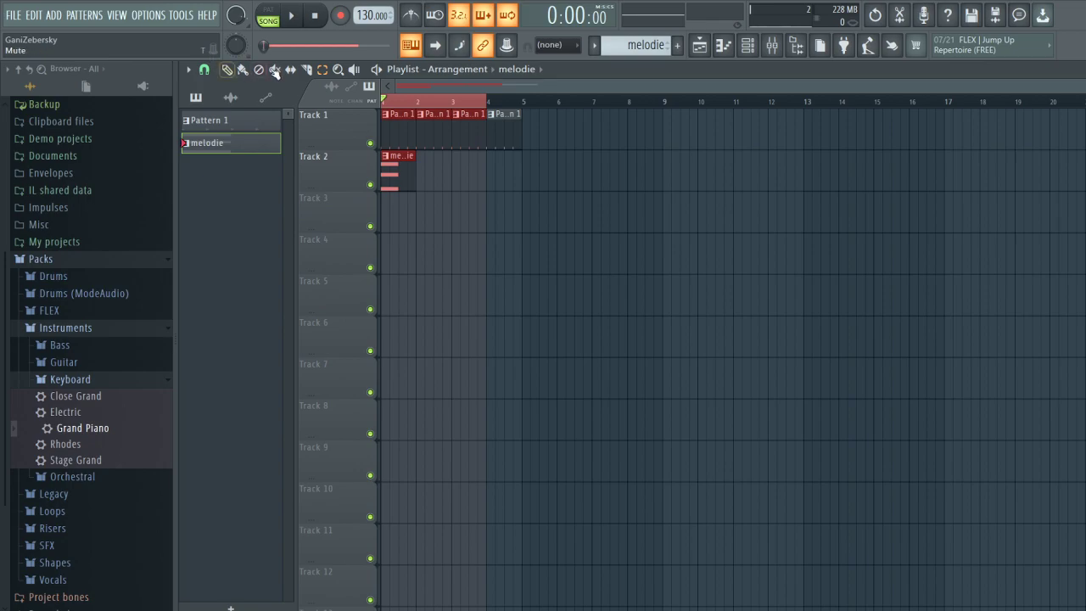
pyautogui.click(292, 16)
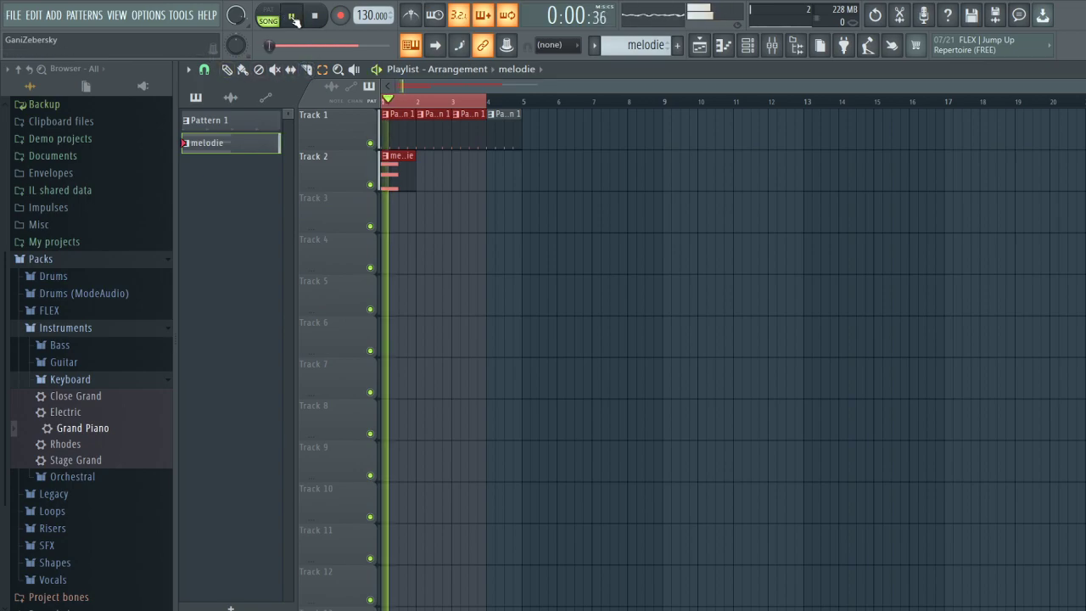
# Stop playback and bring up the Grand Piano's piano roll for the melodie pattern.
pyautogui.press('space')
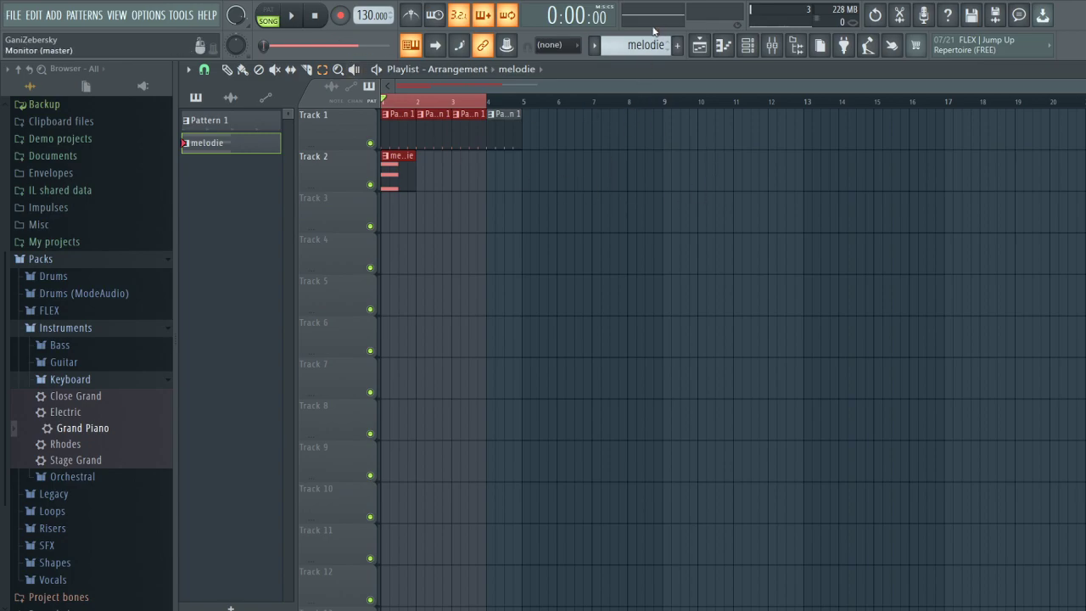
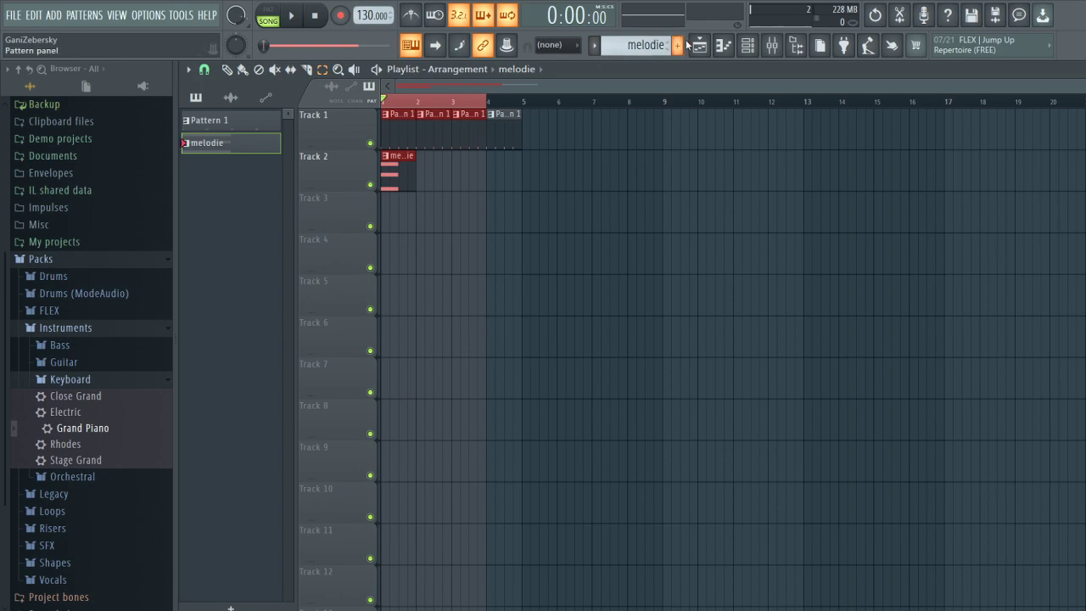
pyautogui.click(699, 46)
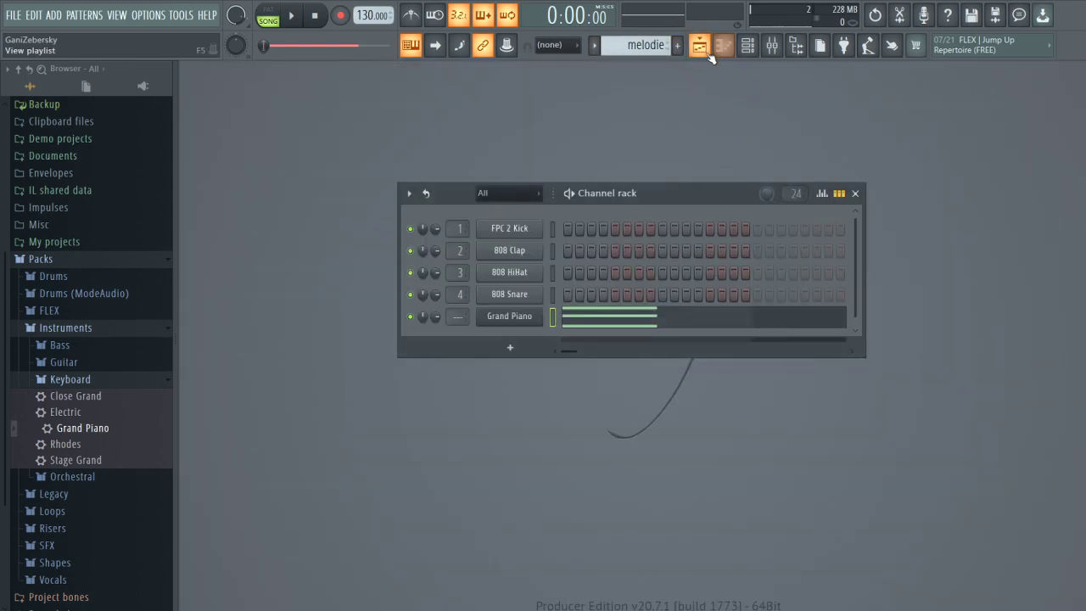
pyautogui.click(704, 51)
pyautogui.click(723, 45)
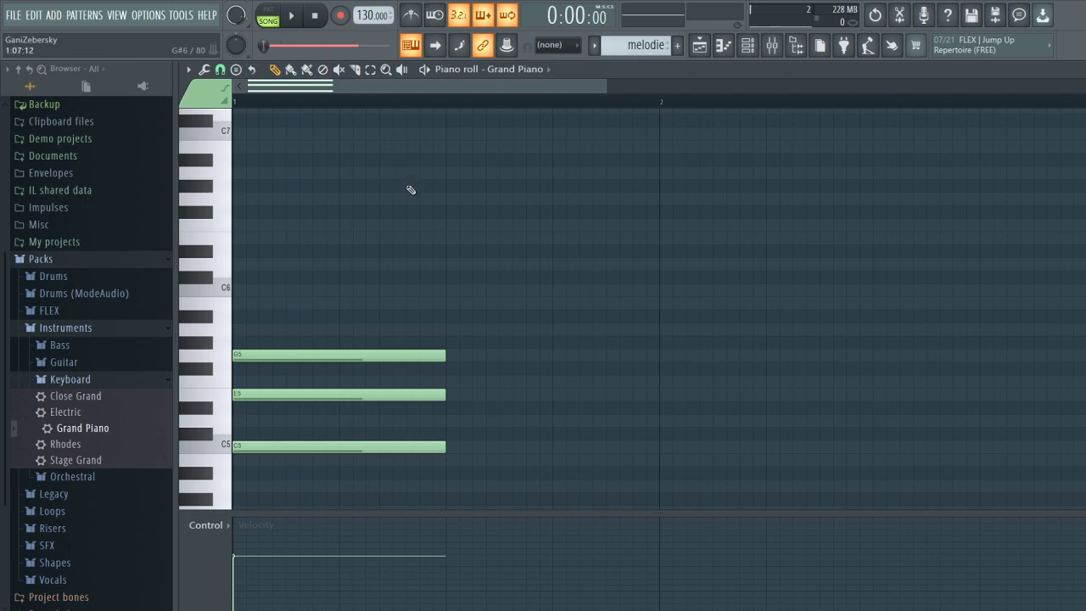
pyautogui.click(458, 331)
pyautogui.moveTo(452, 333); pyautogui.dragTo(438, 304)
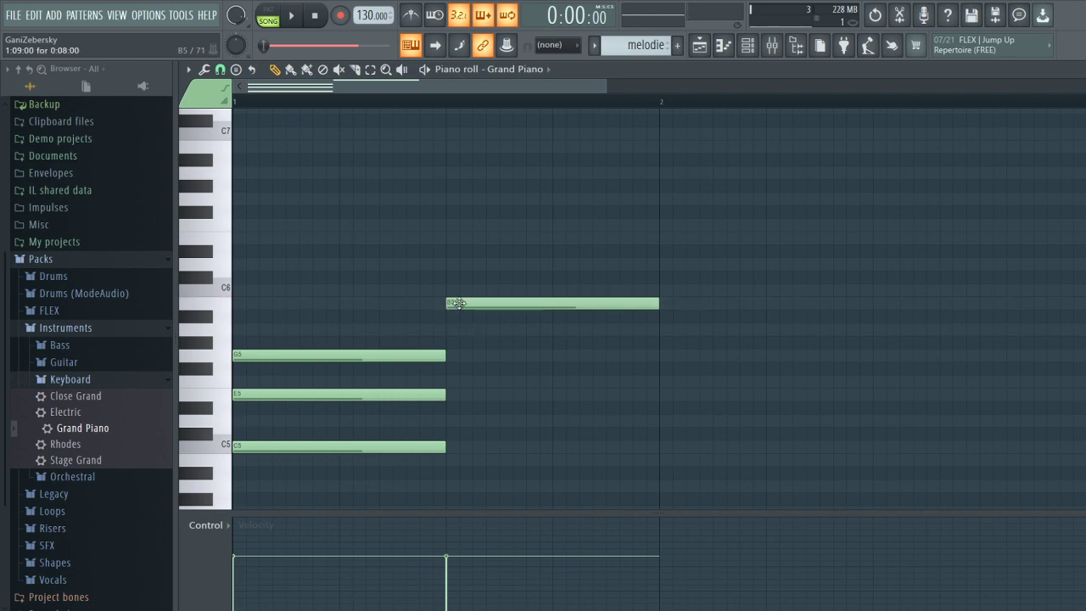
pyautogui.rightClick(456, 303)
pyautogui.click(450, 276)
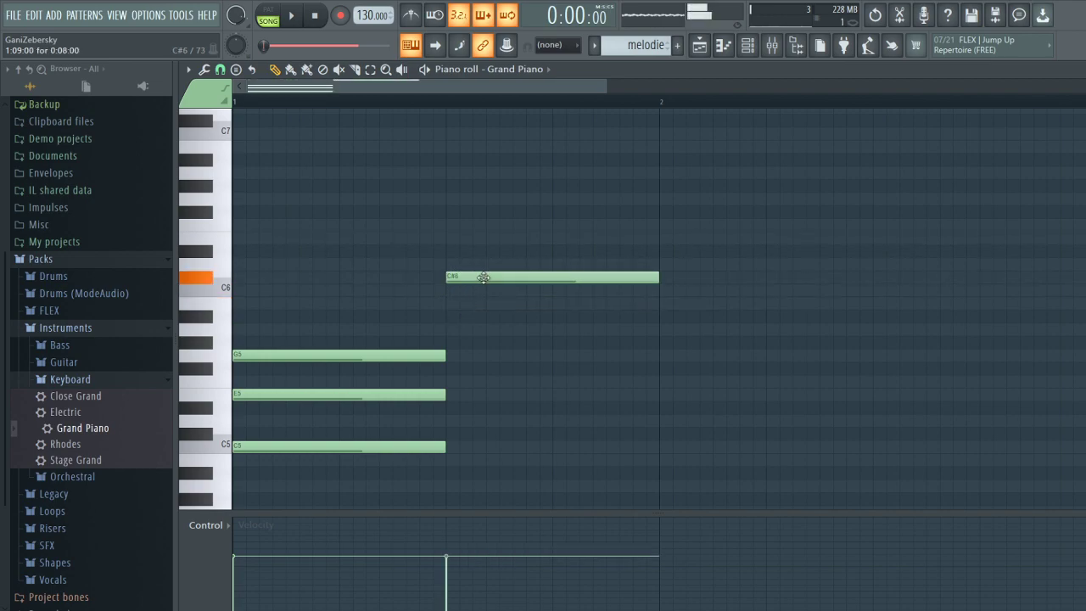
pyautogui.rightClick(485, 278)
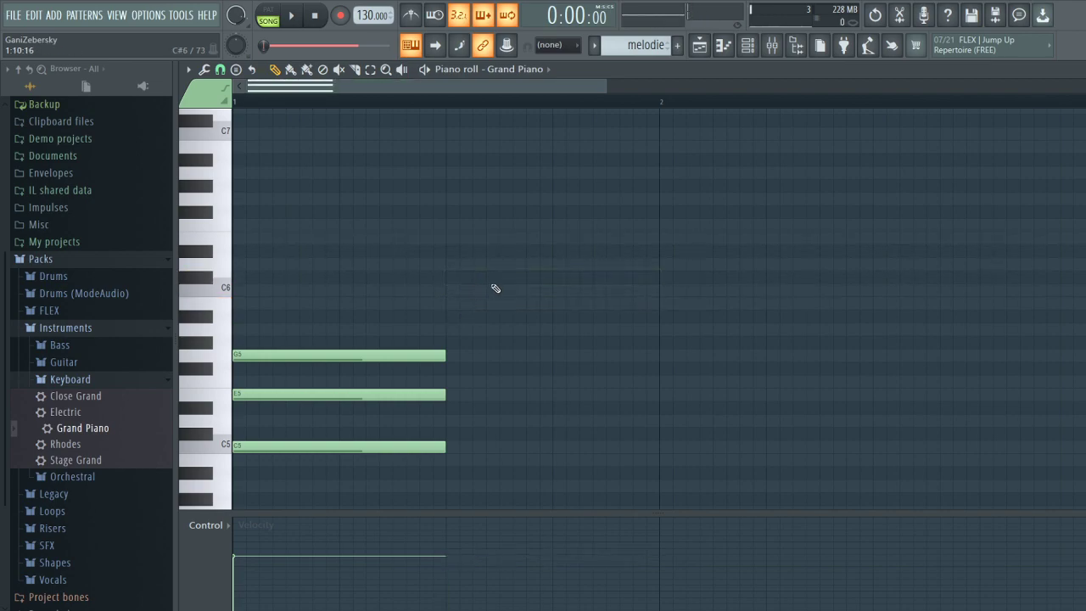
# Add a second piano chord of G5, B5 and D6 in the second half of bar 1, and briefly play it back.
pyautogui.click(450, 368)
pyautogui.moveTo(450, 369); pyautogui.dragTo(465, 328)
pyautogui.click(460, 343)
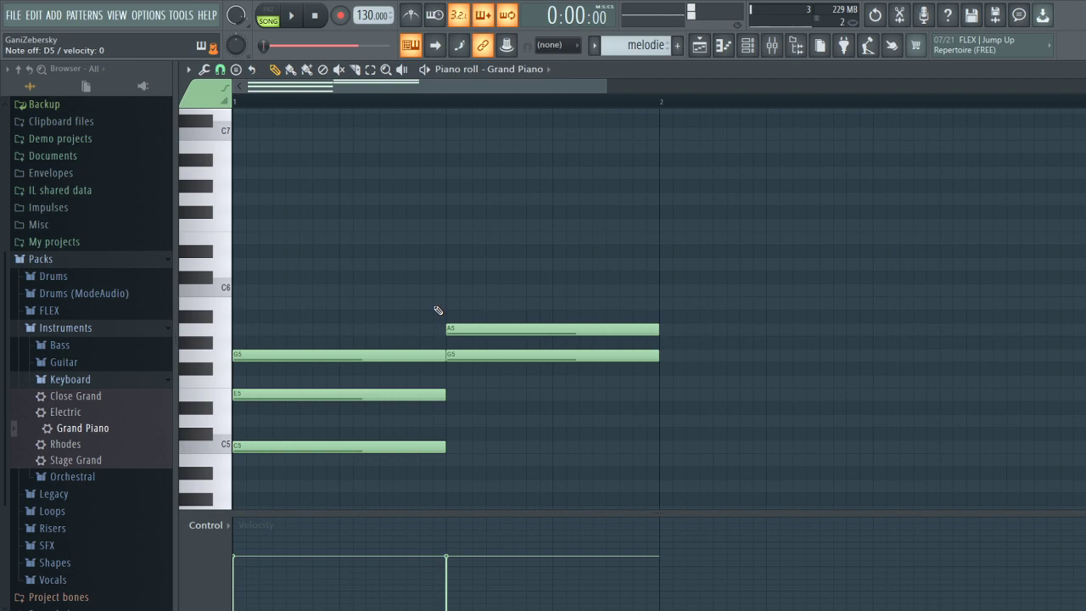
pyautogui.moveTo(454, 331); pyautogui.dragTo(443, 264)
pyautogui.click(290, 17)
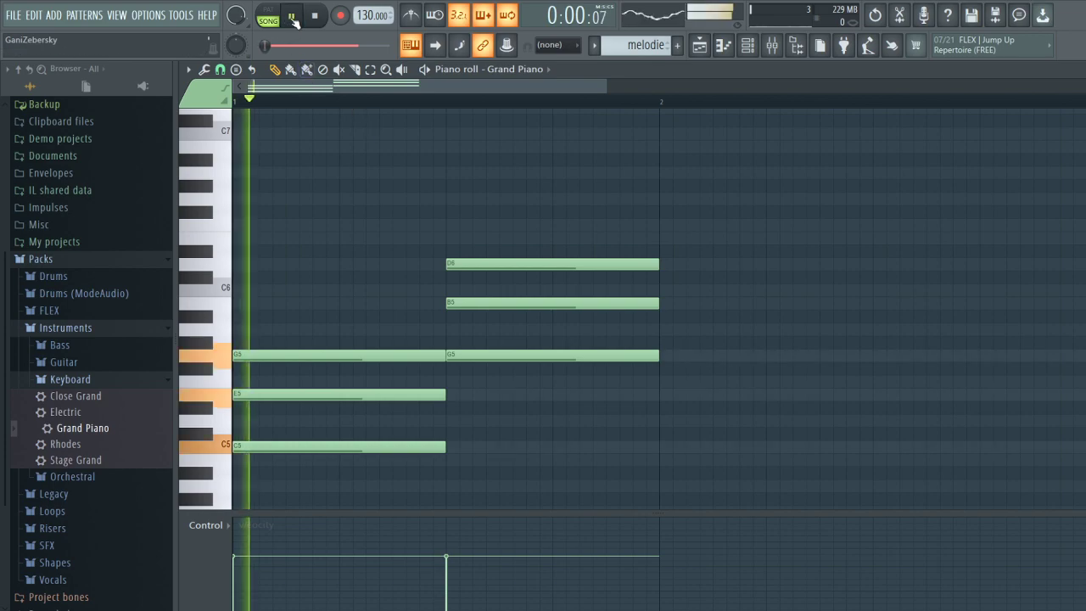
pyautogui.click(319, 30)
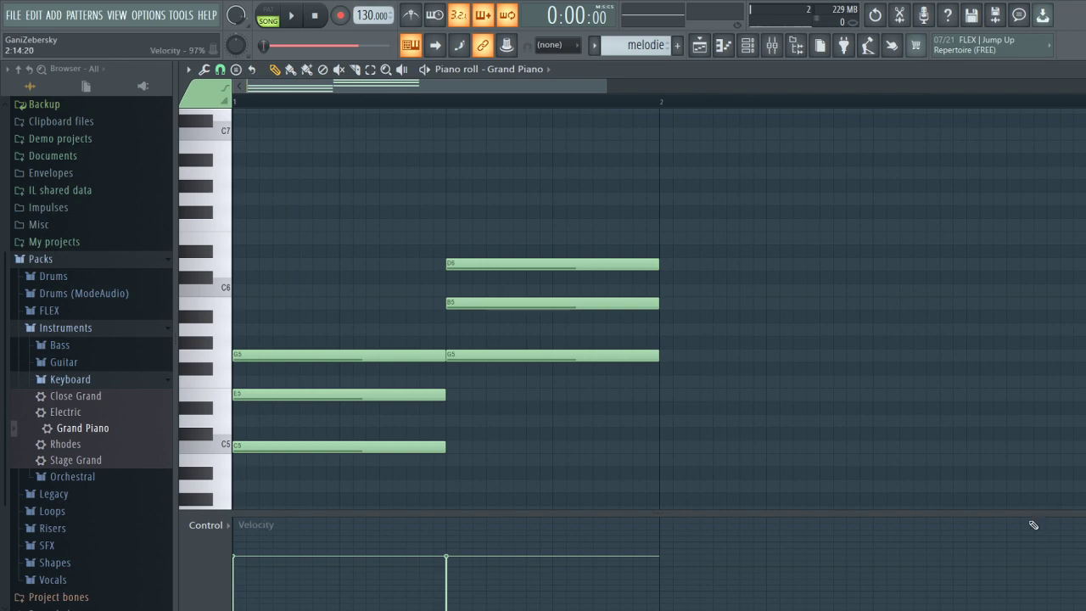
# Add a third piano chord of E5, G5 and B5 at the start of bar 2, and play the progression.
pyautogui.click(716, 356)
pyautogui.moveTo(717, 356); pyautogui.dragTo(675, 398)
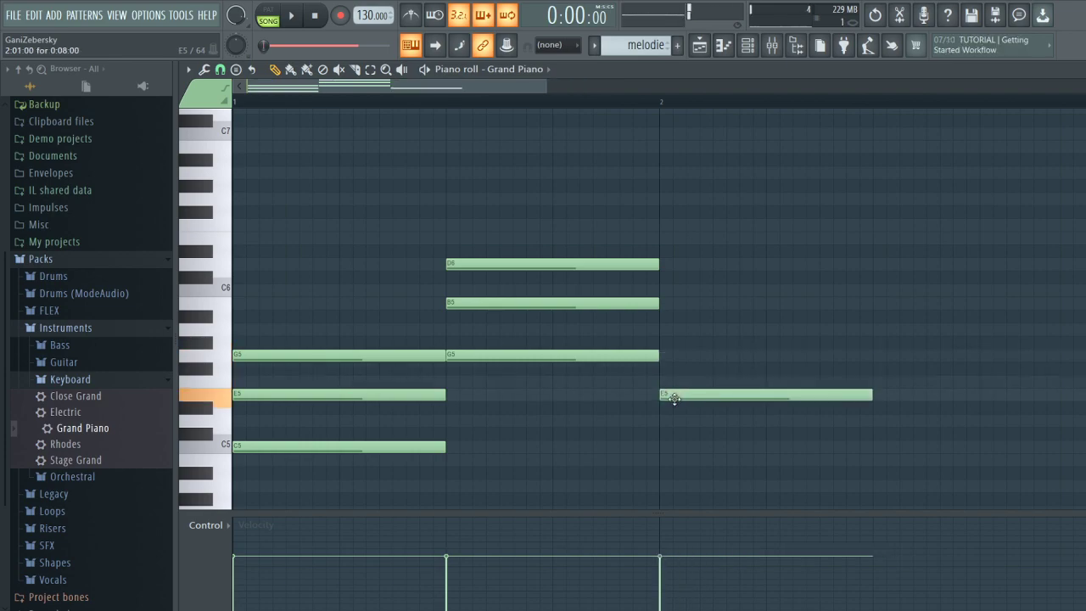
pyautogui.click(676, 369)
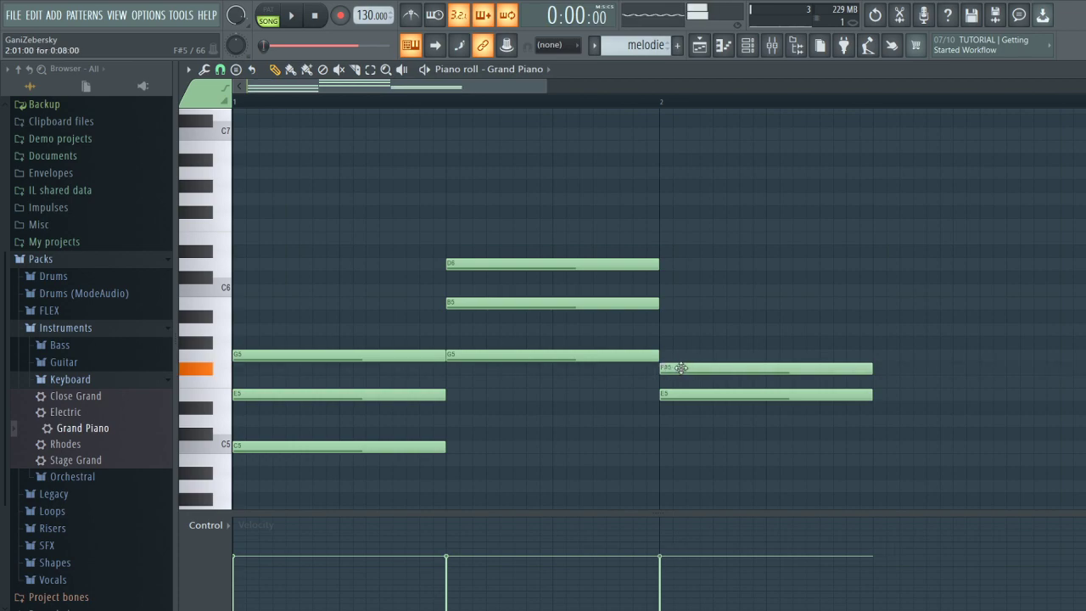
pyautogui.moveTo(679, 361); pyautogui.dragTo(679, 354)
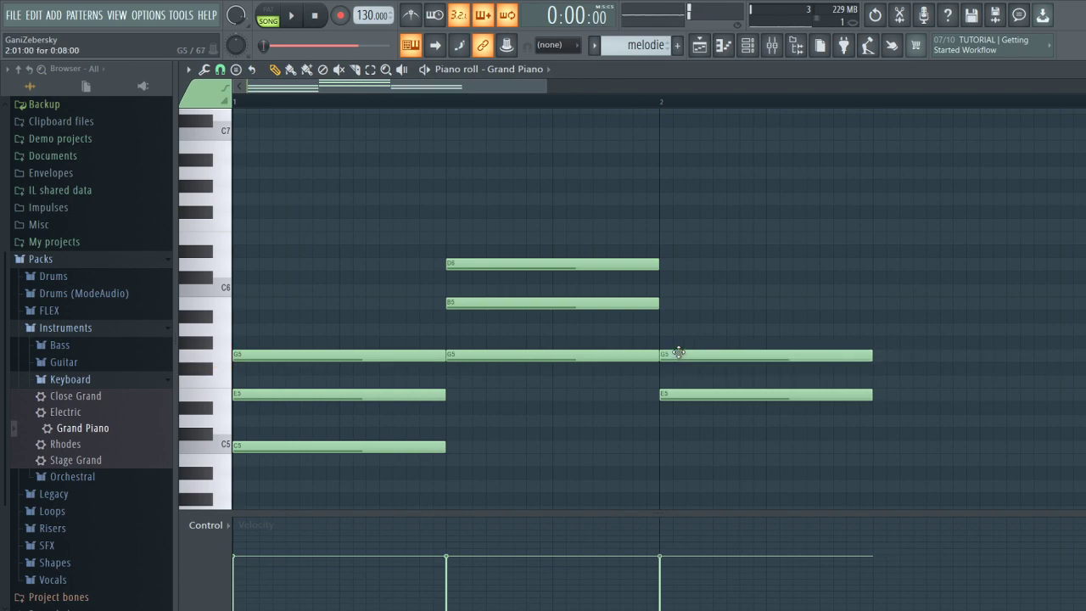
pyautogui.click(679, 331)
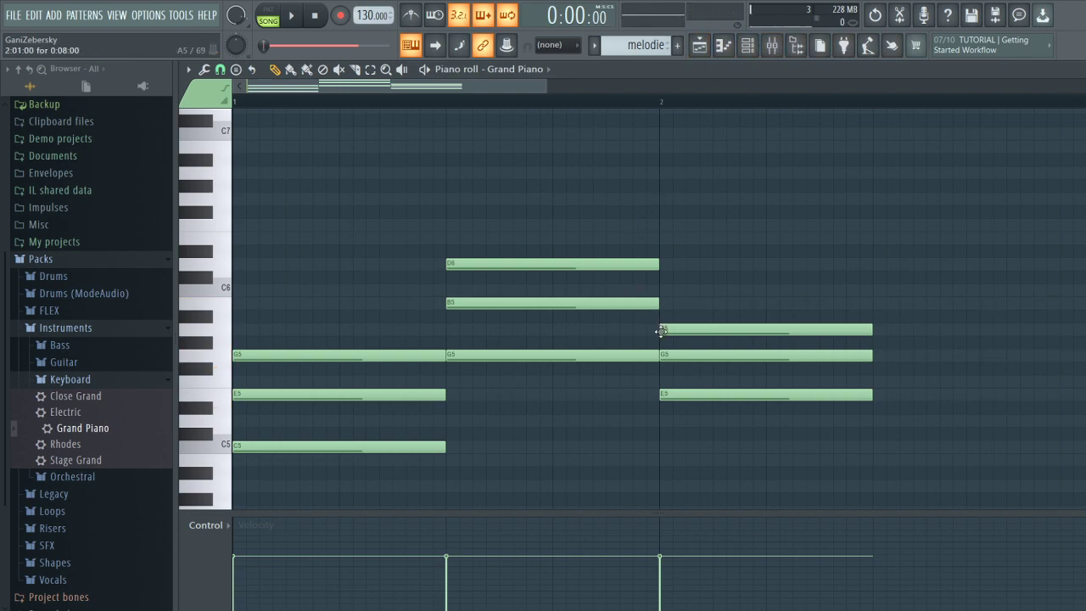
pyautogui.moveTo(661, 330); pyautogui.dragTo(674, 298)
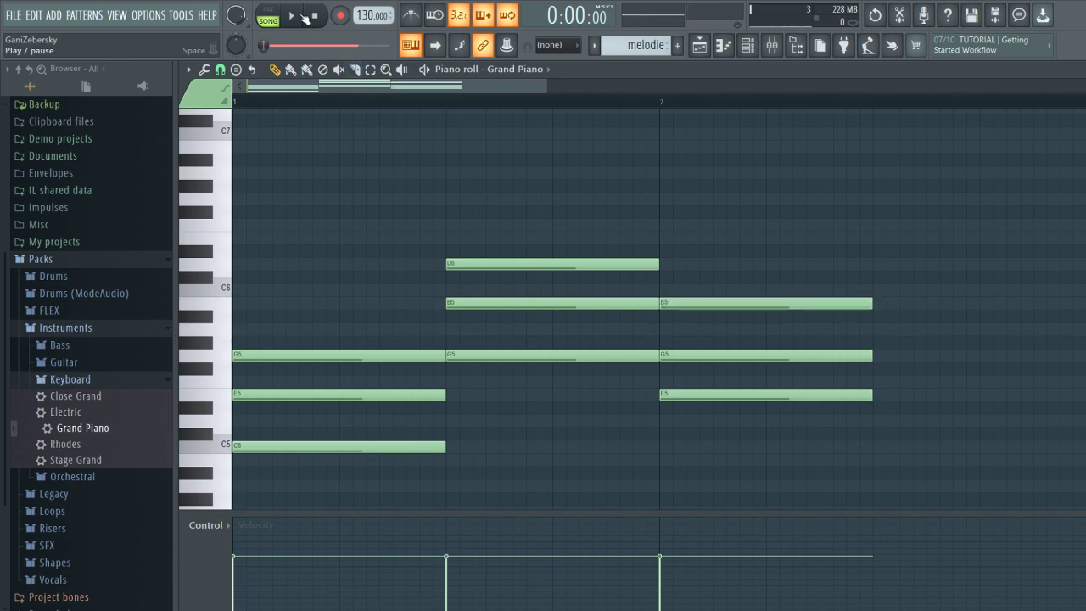
pyautogui.click(302, 15)
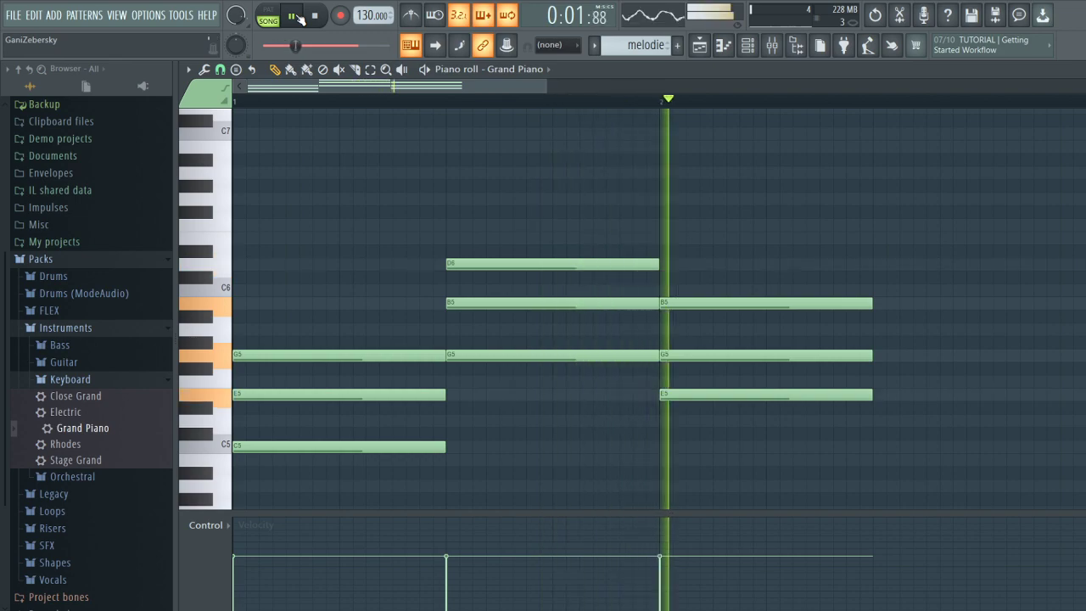
pyautogui.click(314, 15)
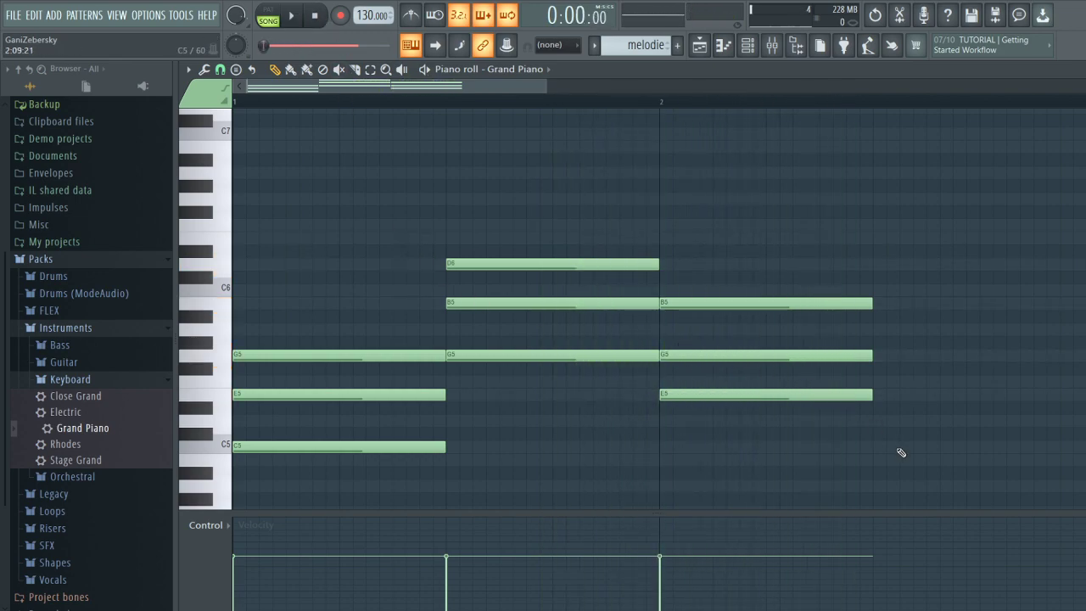
# Try a fourth chord of A4, C5 and E5 in the second half of bar 2, play it back, and remove it.
pyautogui.scroll(-2, 902, 453)
pyautogui.click(895, 448)
pyautogui.moveTo(893, 449)
pyautogui.mouseDown()
pyautogui.moveTo(874, 448)
pyautogui.moveTo(880, 415)
pyautogui.moveTo(896, 403)
pyautogui.moveTo(884, 360)
pyautogui.mouseUp()
pyautogui.click(880, 432)
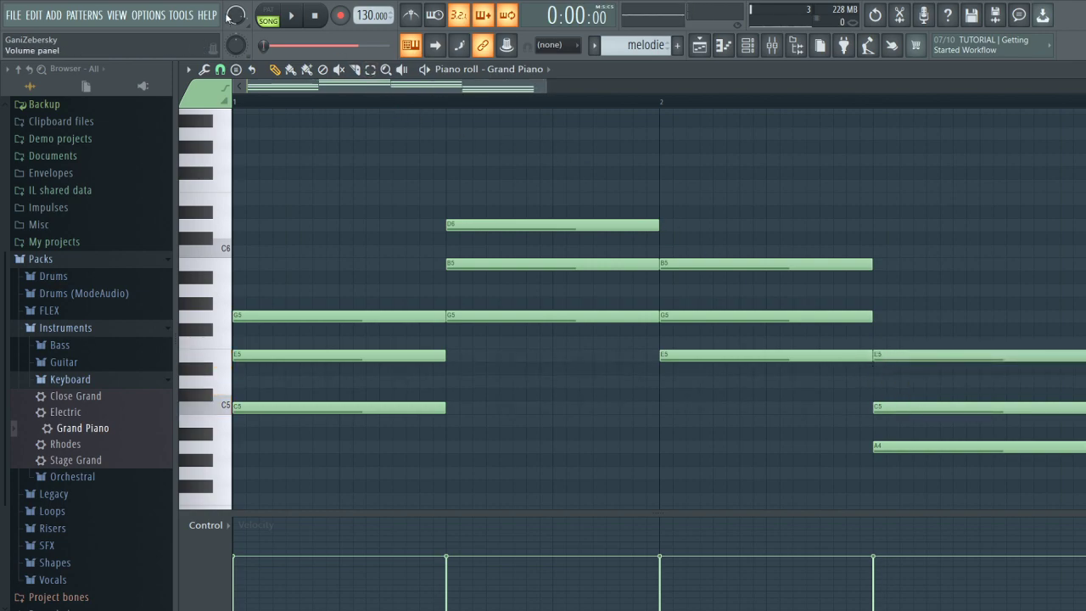
pyautogui.click(292, 17)
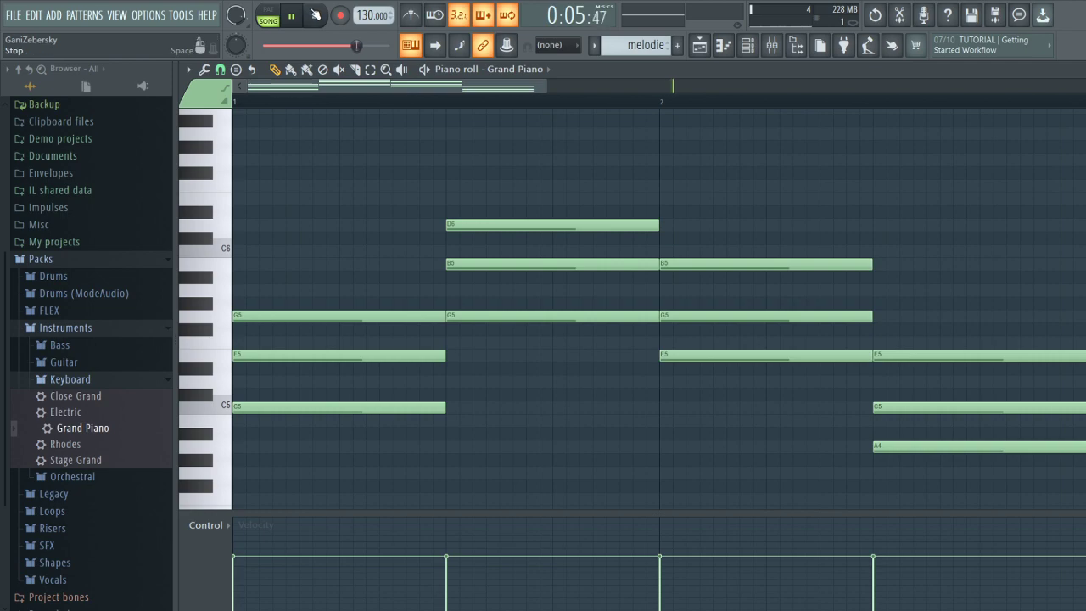
pyautogui.click(314, 15)
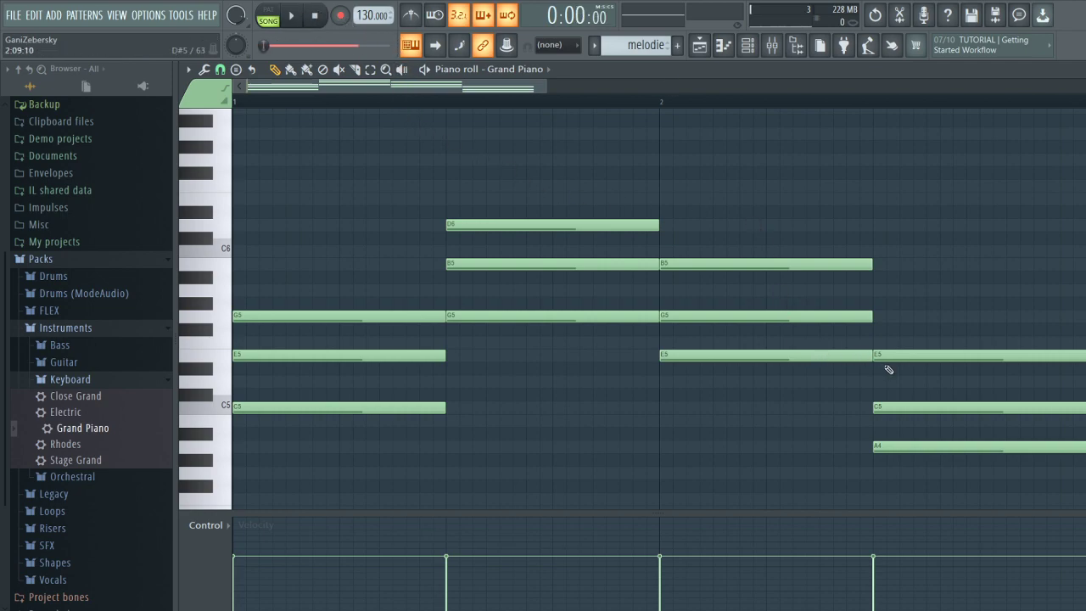
pyautogui.rightClick(959, 349)
pyautogui.scroll(4, 781, 322)
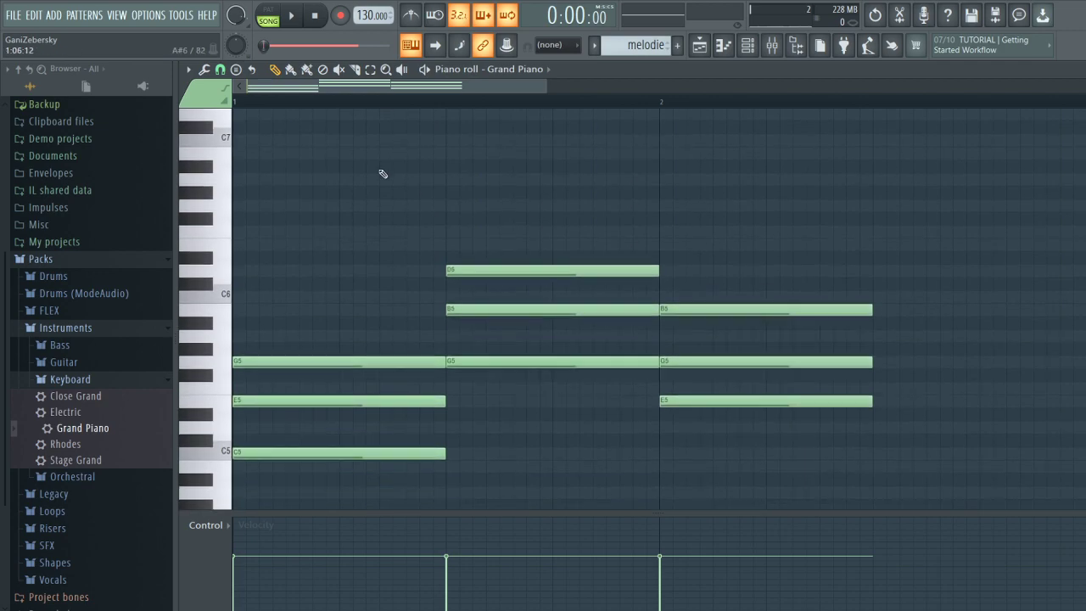
# Play the three chords and switch playback from song to pattern mode so that only the melodie pattern loops.
pyautogui.click(291, 15)
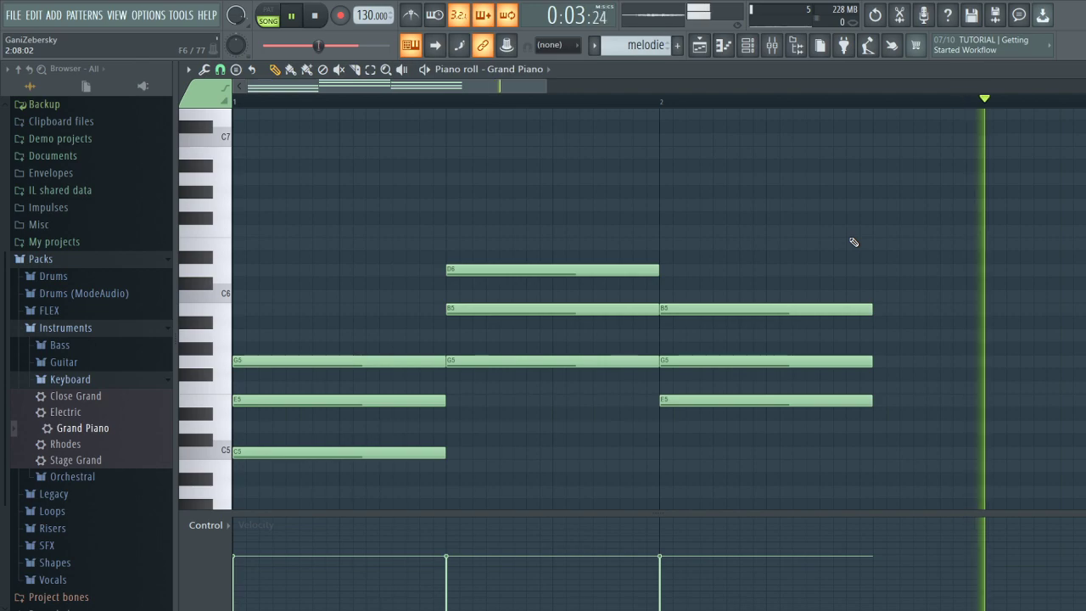
pyautogui.scroll(-1, 959, 286)
pyautogui.scroll(2, 836, 242)
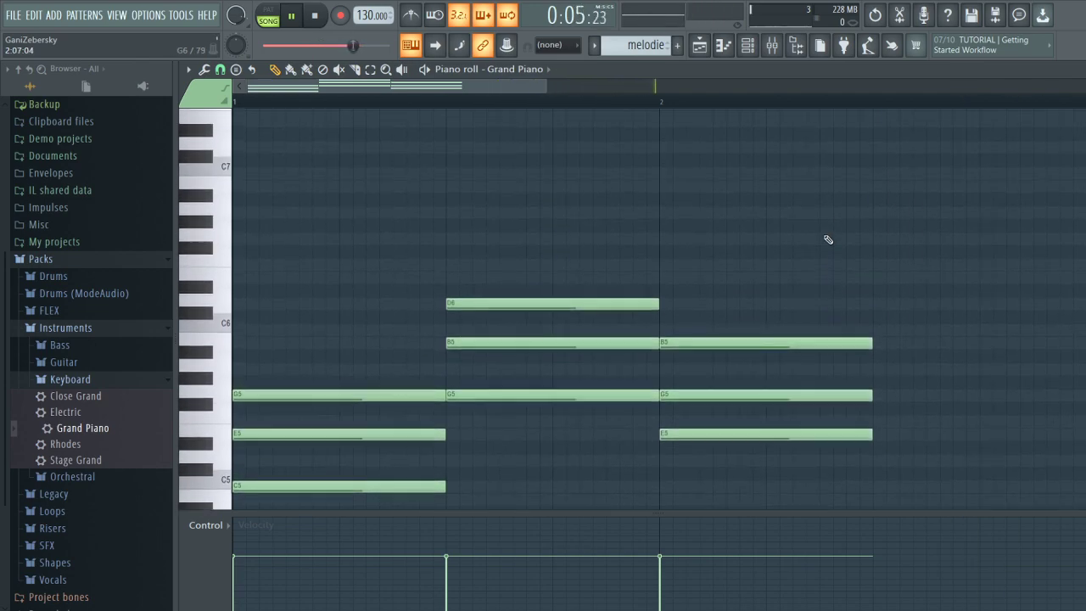
pyautogui.scroll(-4, 828, 240)
pyautogui.scroll(1, 825, 236)
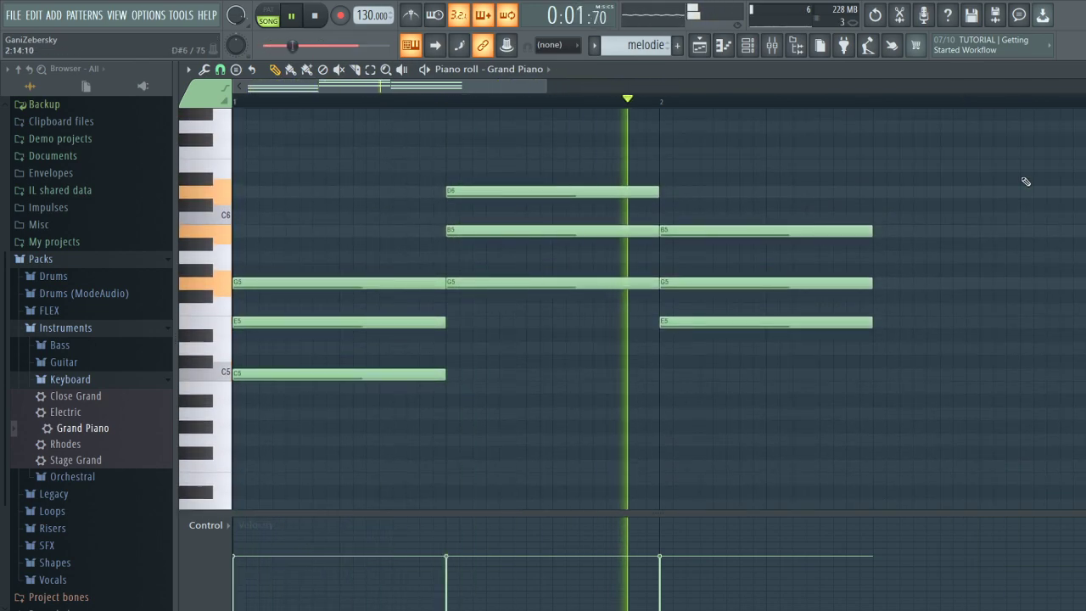
pyautogui.click(266, 14)
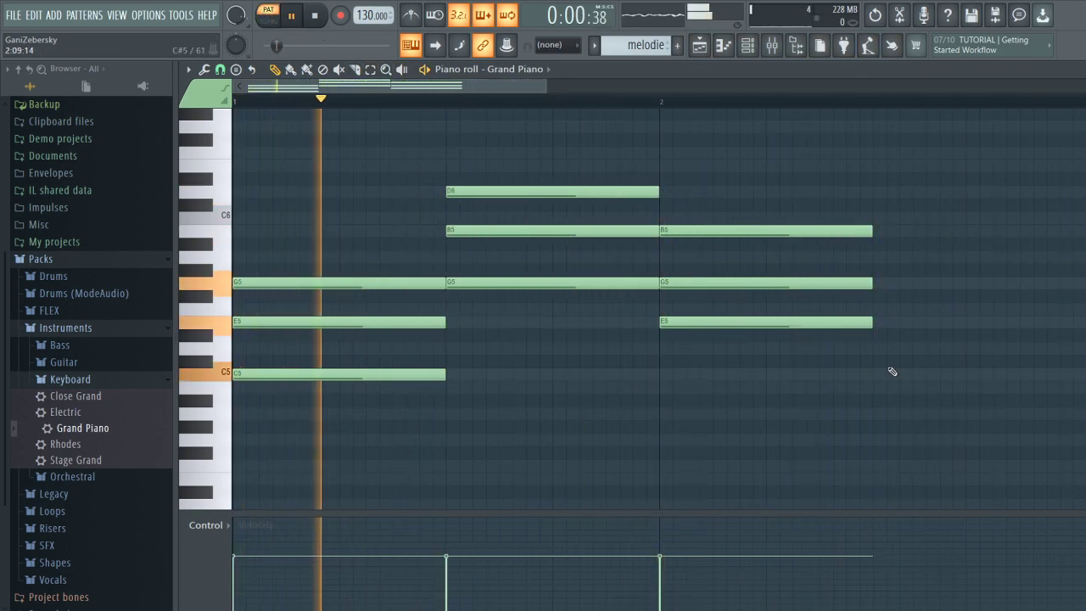
# Try a fourth chord of C5, E5 and G5 in the second half of bar 2 during playback, and remove its notes.
pyautogui.click(885, 347)
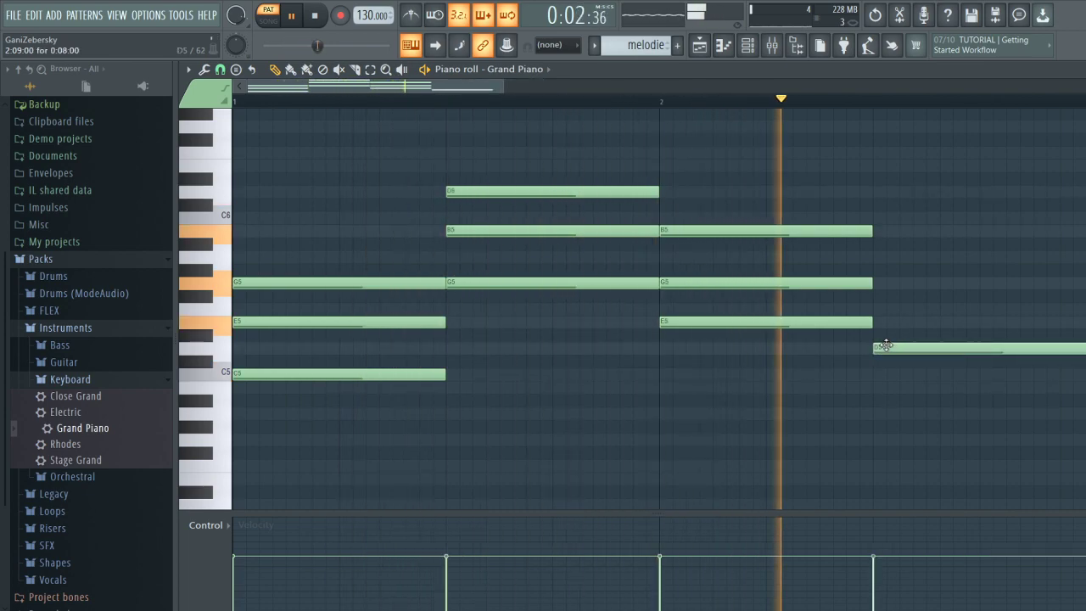
pyautogui.moveTo(885, 345); pyautogui.dragTo(882, 365)
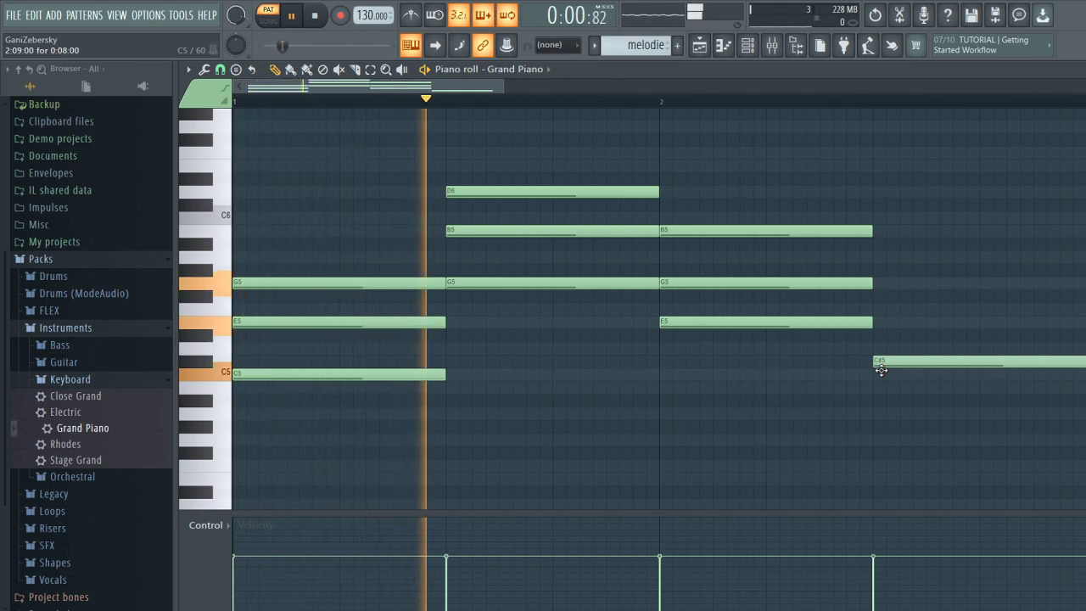
pyautogui.moveTo(880, 365); pyautogui.dragTo(879, 371)
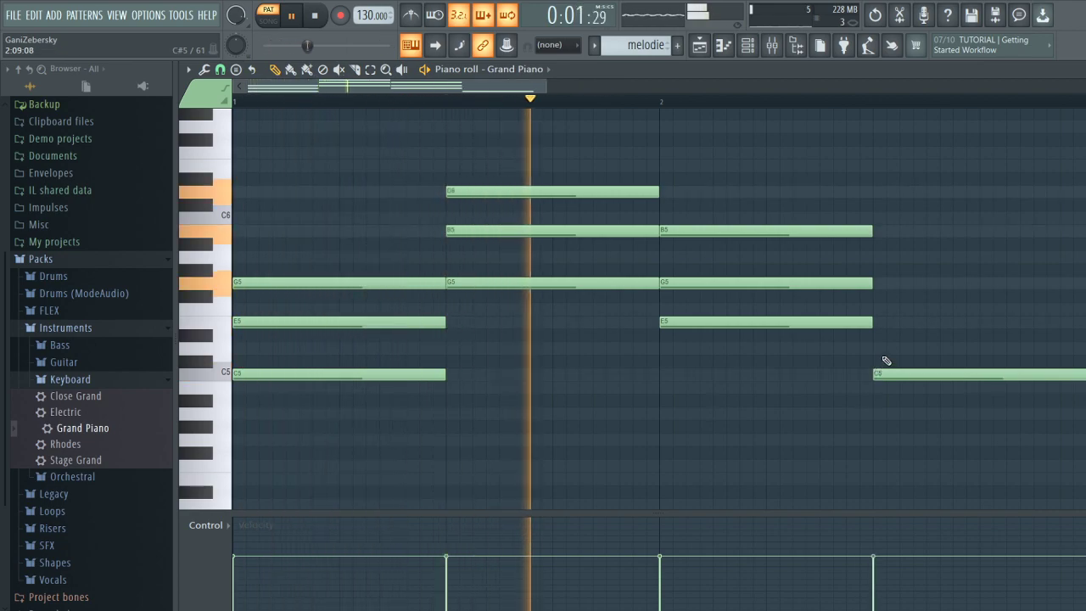
pyautogui.click(881, 335)
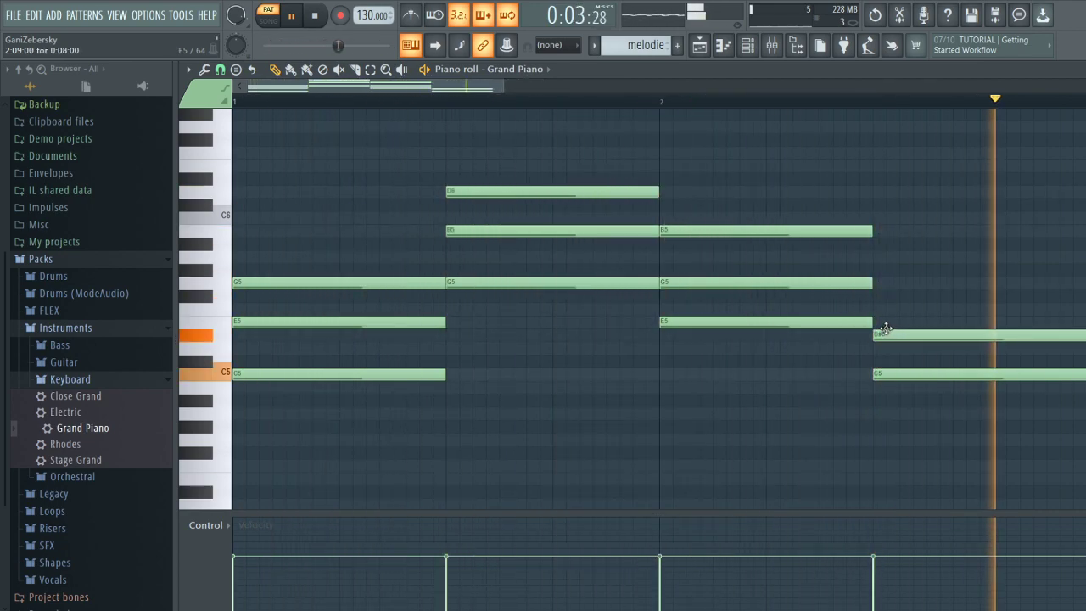
pyautogui.moveTo(886, 329); pyautogui.dragTo(881, 321)
pyautogui.click(887, 270)
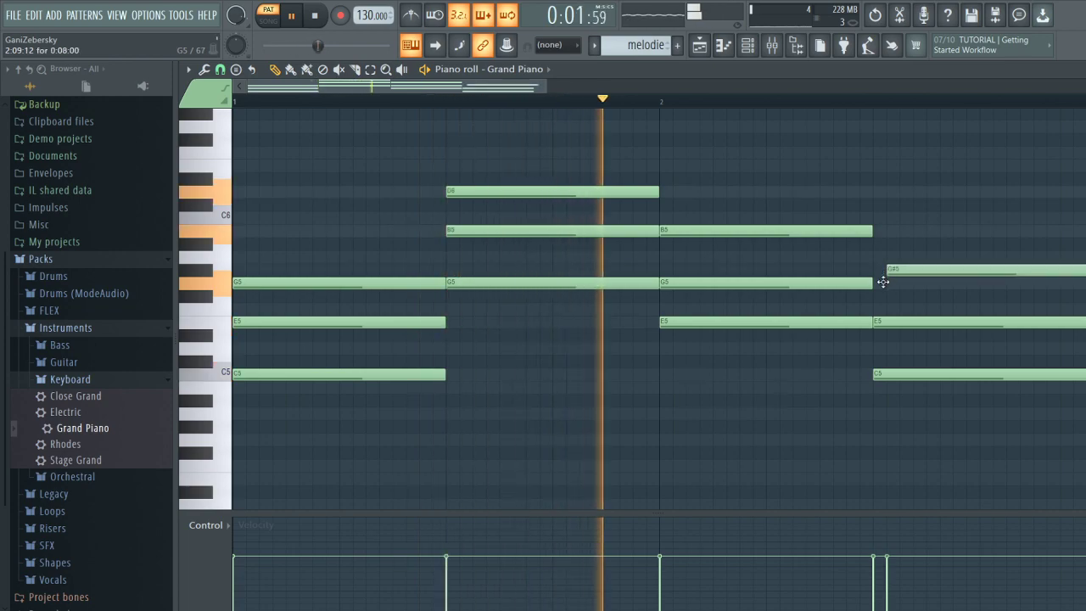
pyautogui.moveTo(883, 282); pyautogui.dragTo(883, 283)
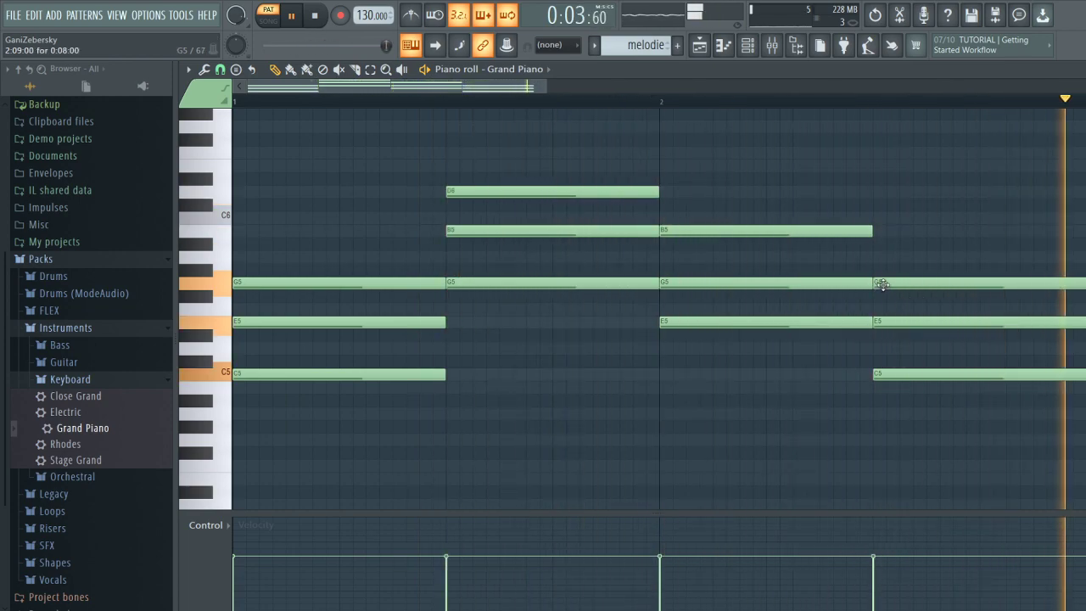
pyautogui.rightClick(882, 283)
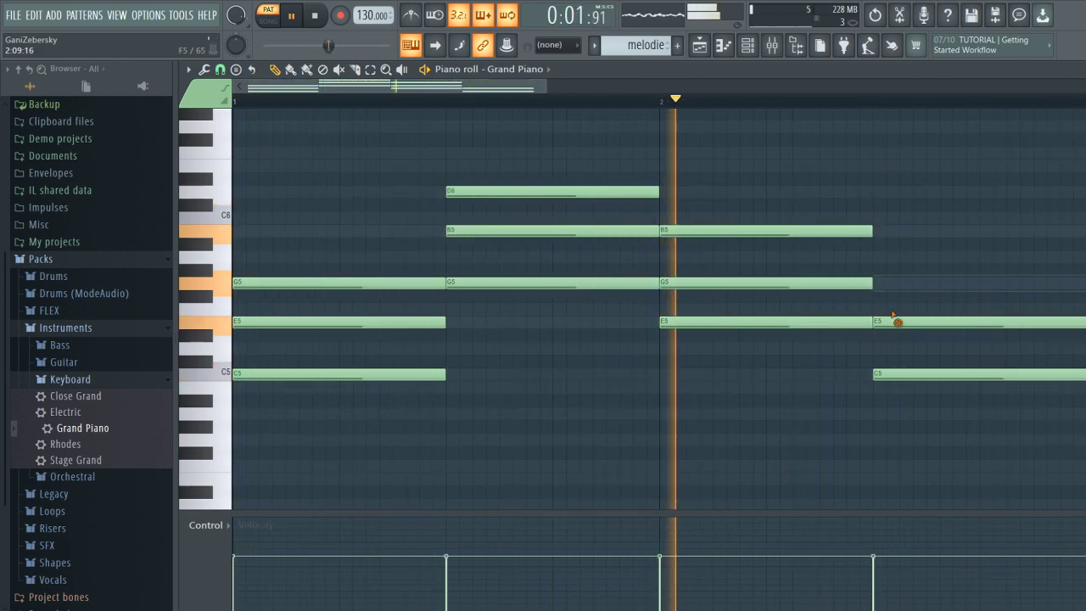
pyautogui.rightClick(898, 323)
pyautogui.rightClick(898, 374)
# Try a fourth chord of G#4, B4 and D#5 in the second half of bar 2 while the melodie pattern plays.
pyautogui.click(898, 400)
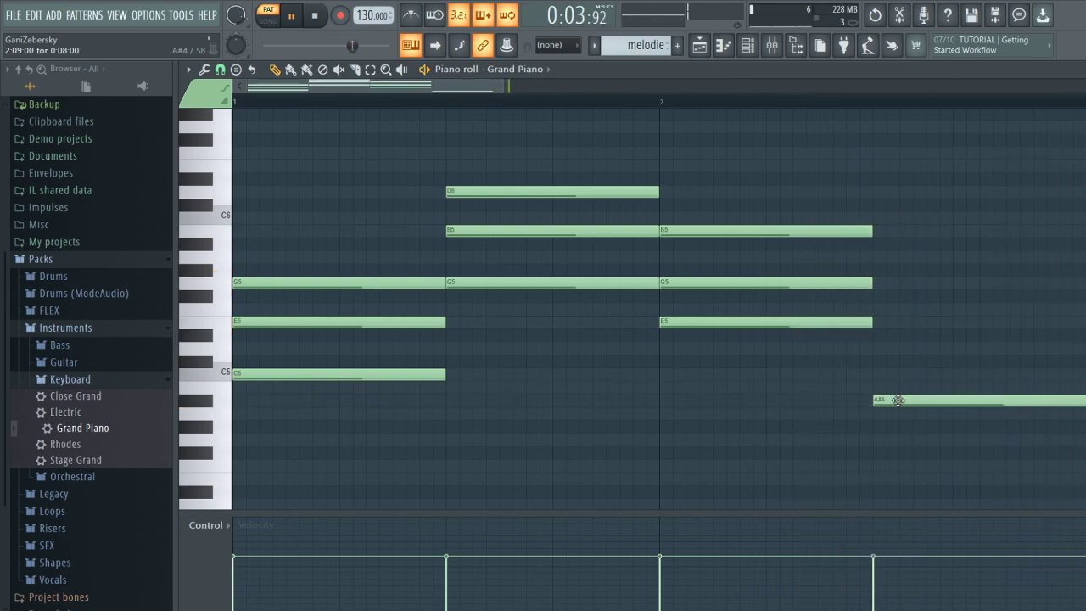
pyautogui.click(887, 377)
pyautogui.rightClick(895, 379)
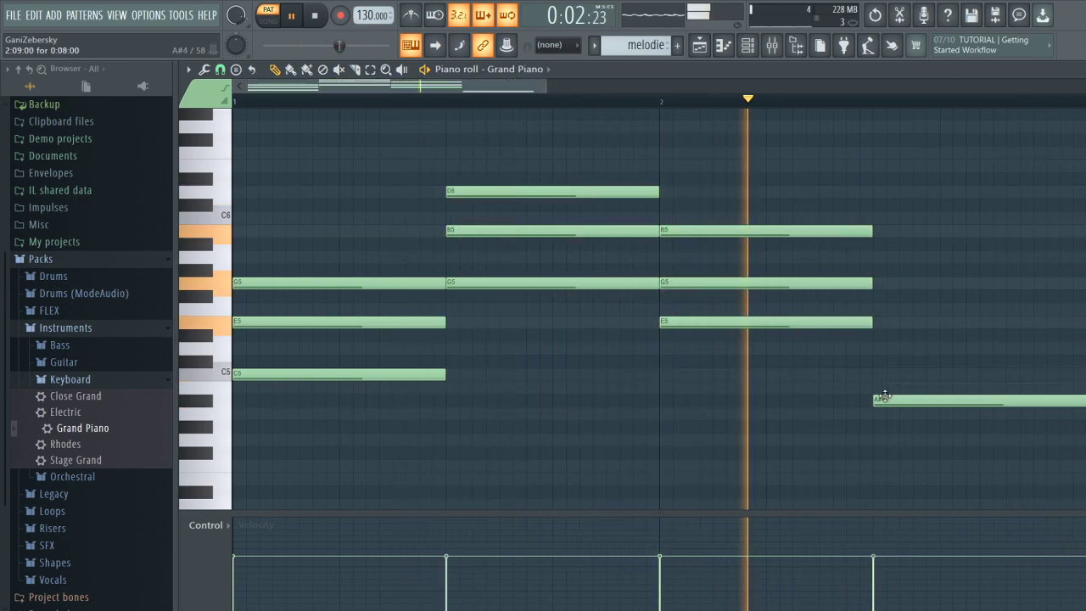
pyautogui.moveTo(885, 398); pyautogui.dragTo(897, 422)
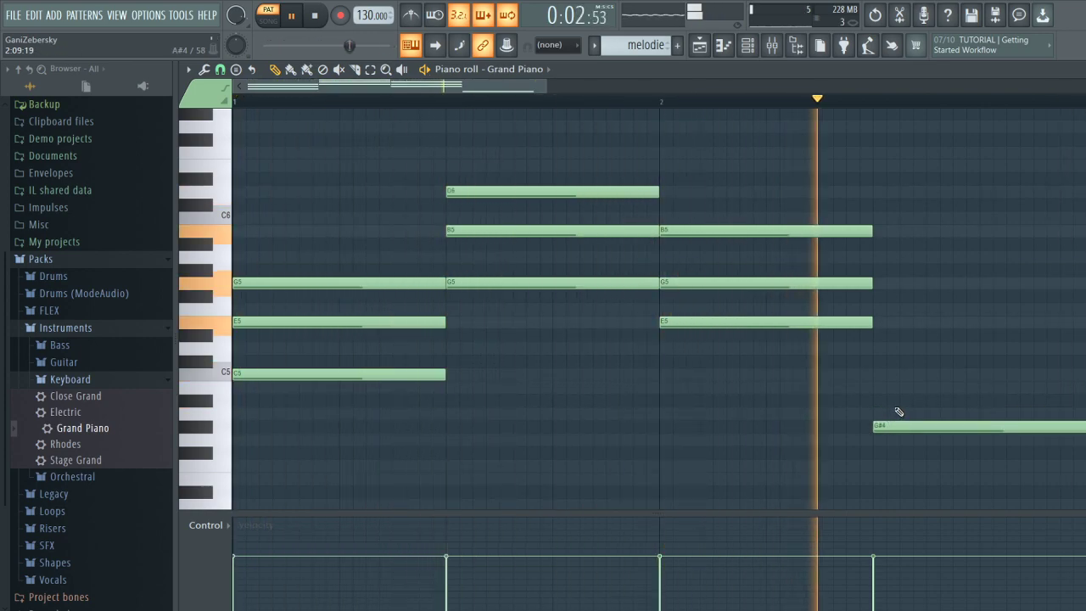
pyautogui.click(889, 412)
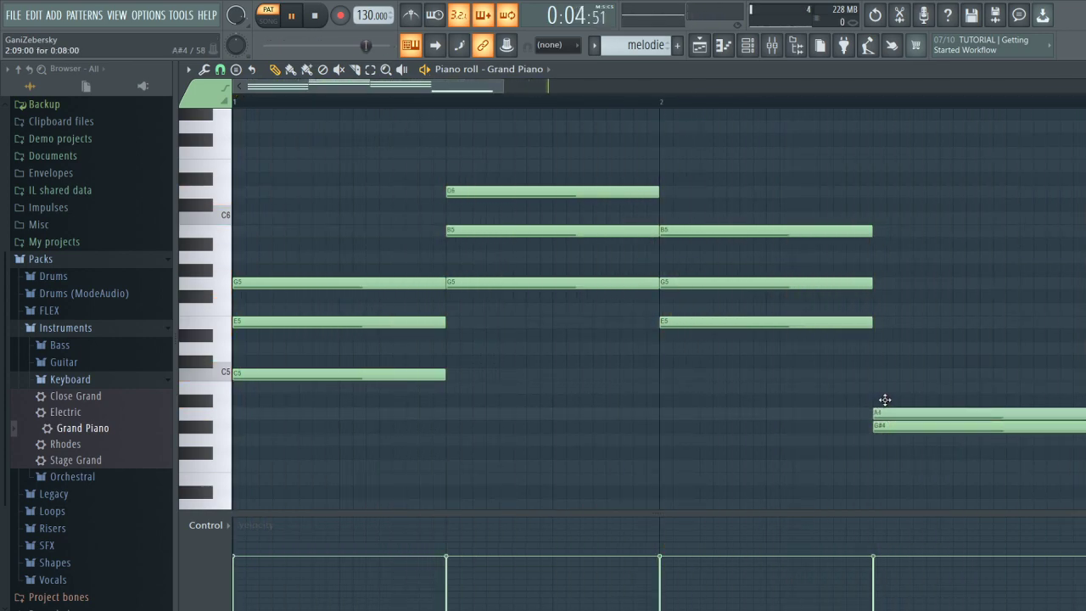
pyautogui.moveTo(885, 399); pyautogui.dragTo(884, 383)
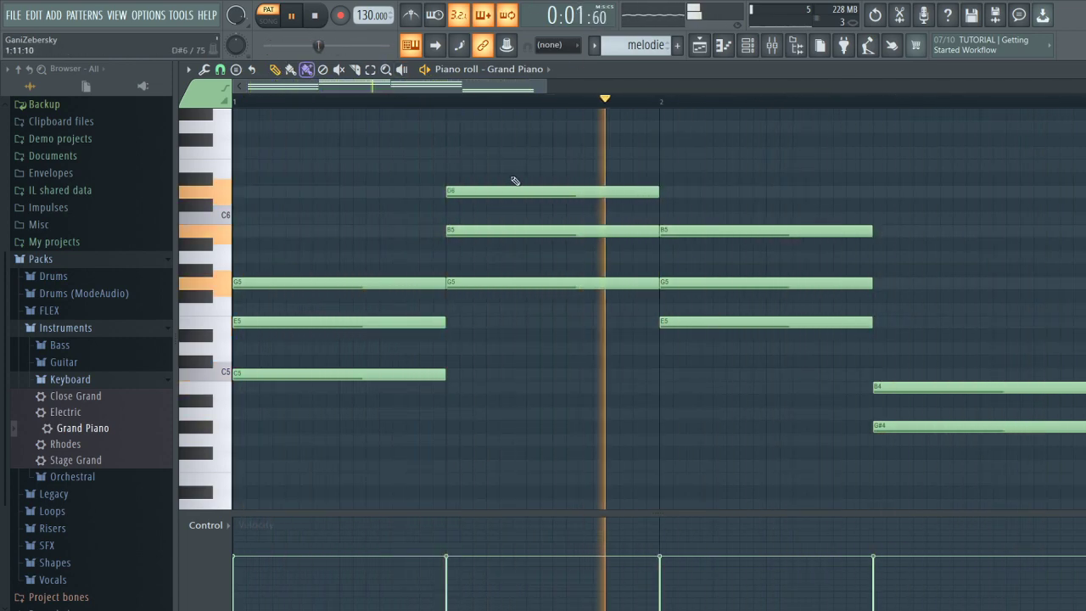
pyautogui.click(896, 348)
pyautogui.moveTo(914, 345); pyautogui.dragTo(901, 325)
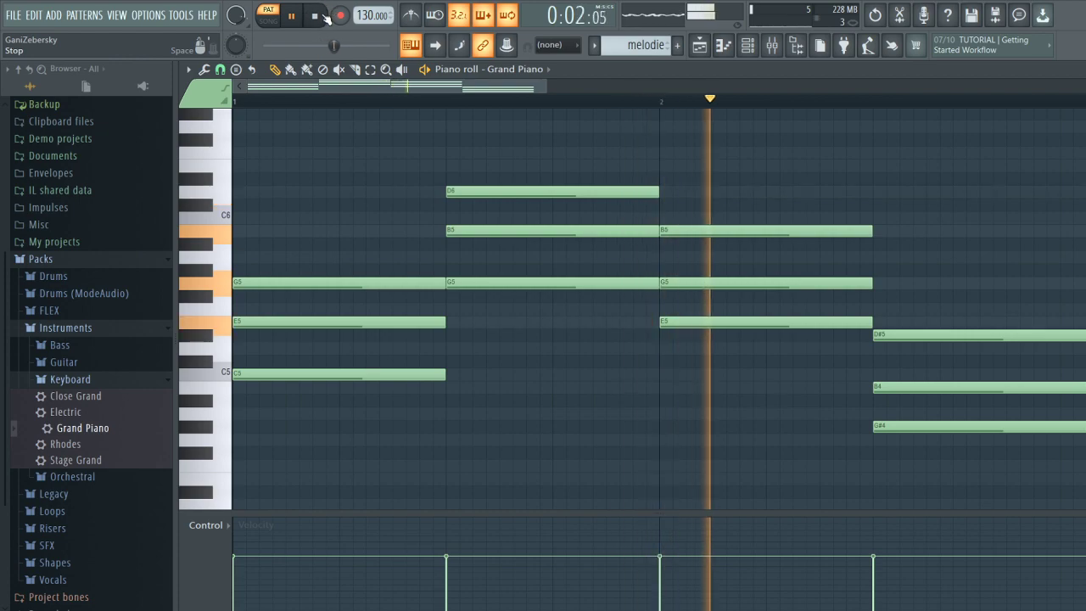
pyautogui.press('space')
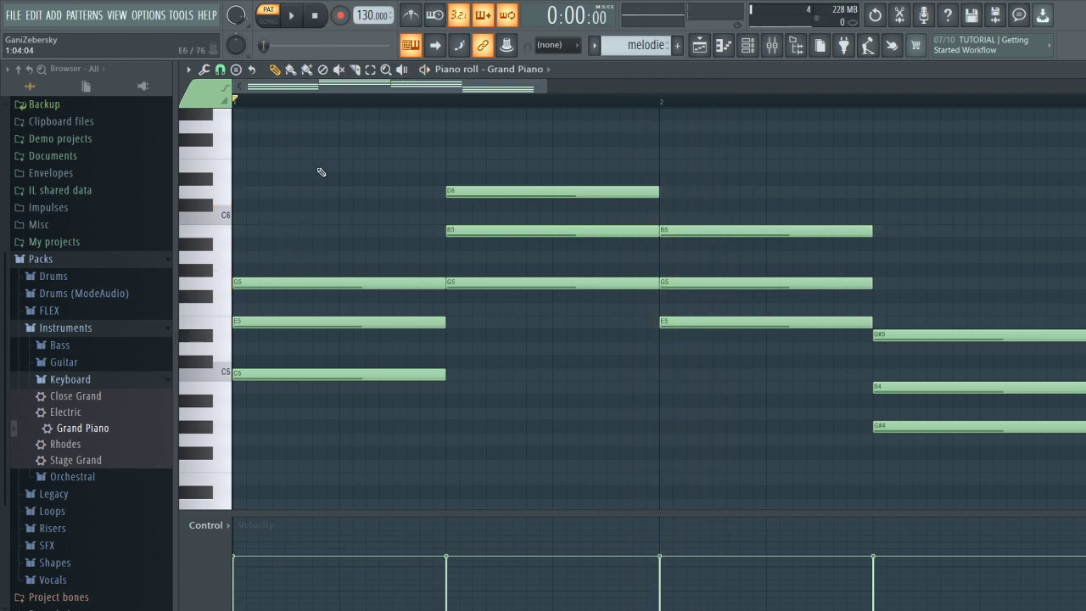
# Lower the fourth chord's top note to D5 and play the melodie pattern.
pyautogui.click(370, 68)
pyautogui.click(911, 333)
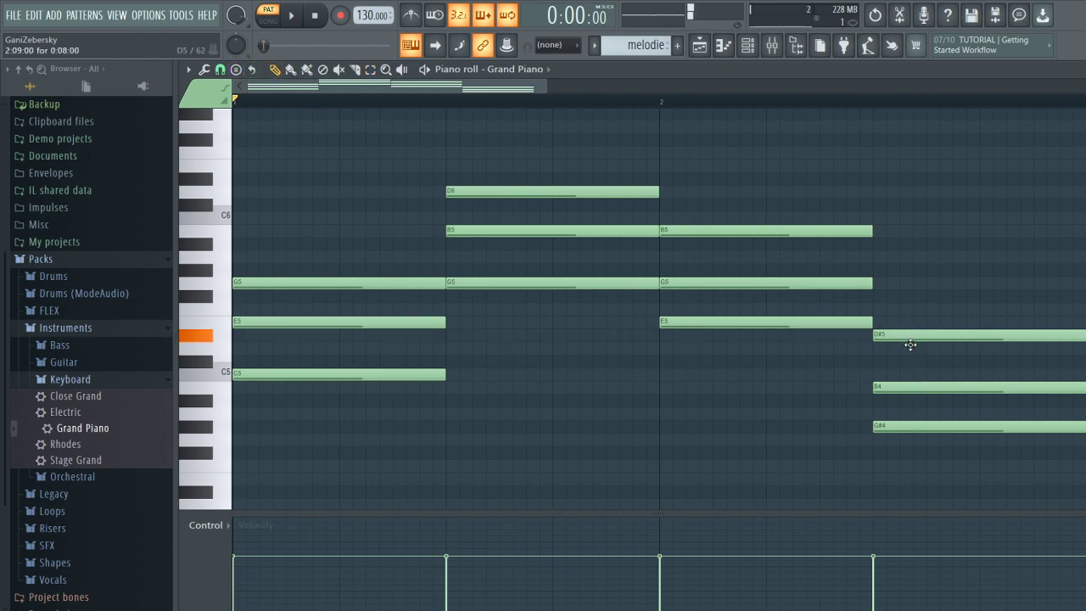
pyautogui.moveTo(911, 345); pyautogui.dragTo(909, 351)
pyautogui.click(291, 15)
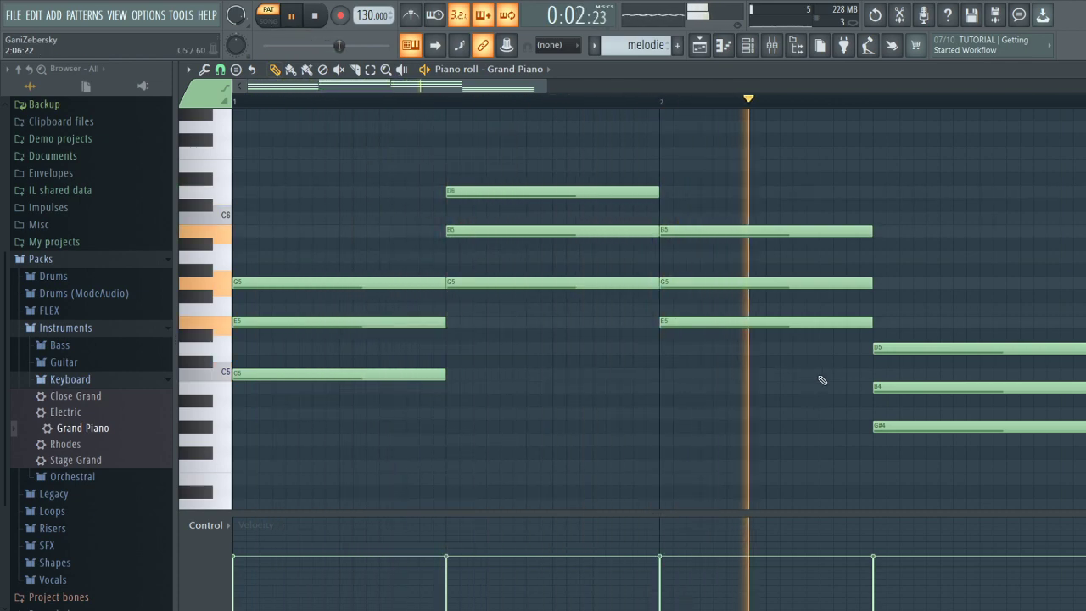
pyautogui.click(323, 28)
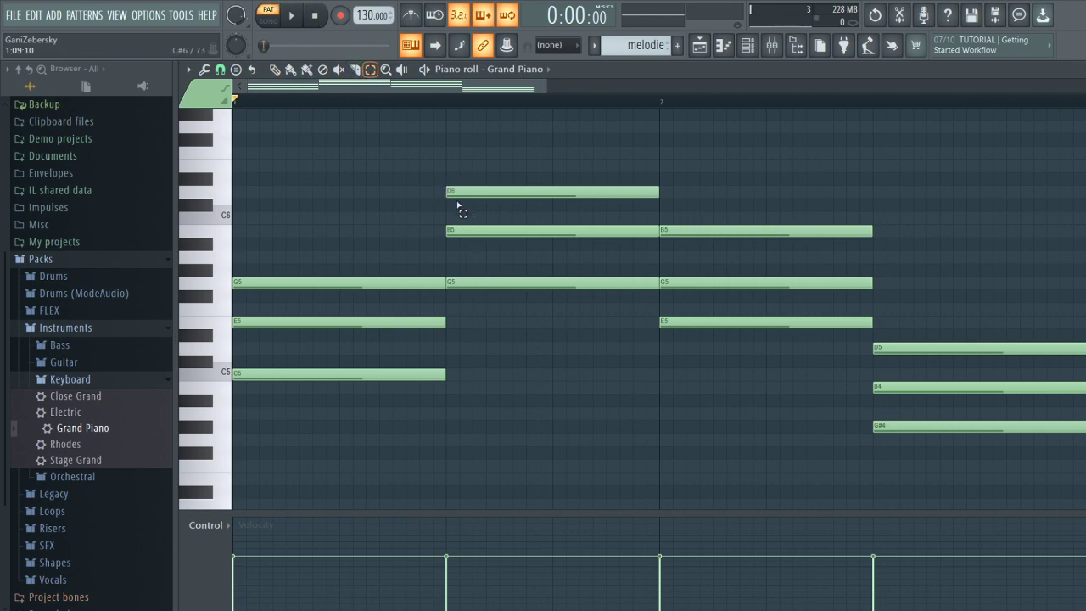
# Try replacing the fourth chord with a copy of the second chord moved to G#4, C5 and D#5, play it, and remove its notes.
pyautogui.moveTo(495, 133); pyautogui.dragTo(559, 332)
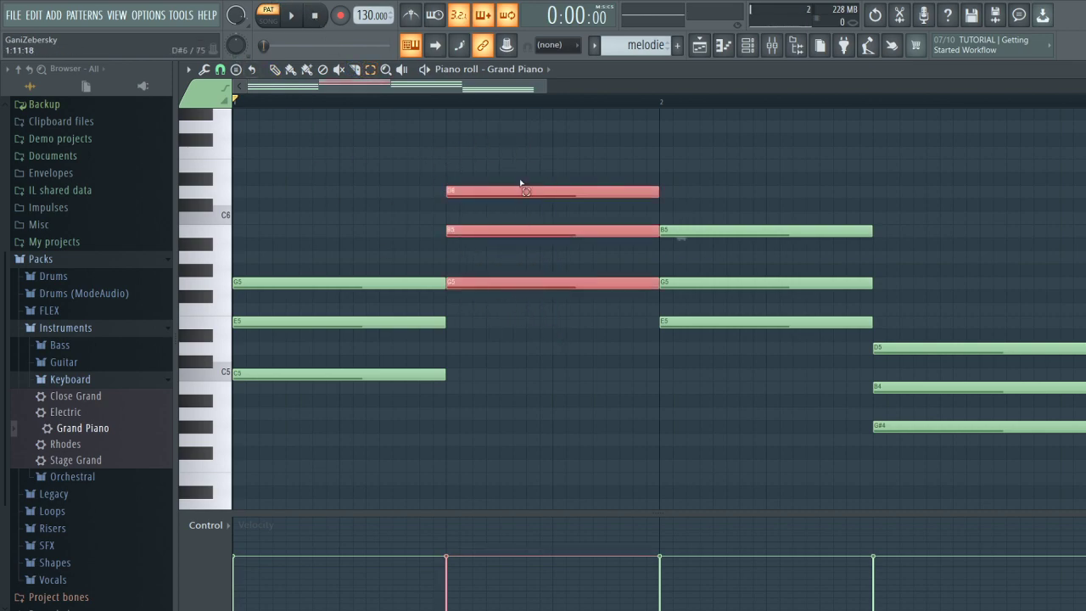
pyautogui.rightClick(970, 342)
pyautogui.moveTo(453, 134); pyautogui.dragTo(630, 350)
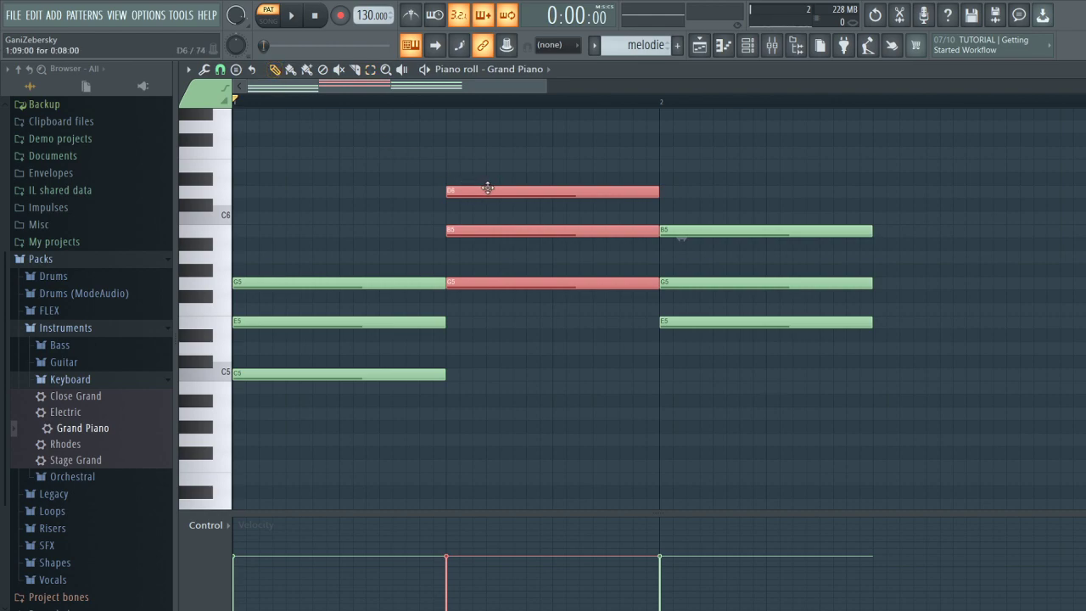
pyautogui.moveTo(488, 188); pyautogui.dragTo(909, 339)
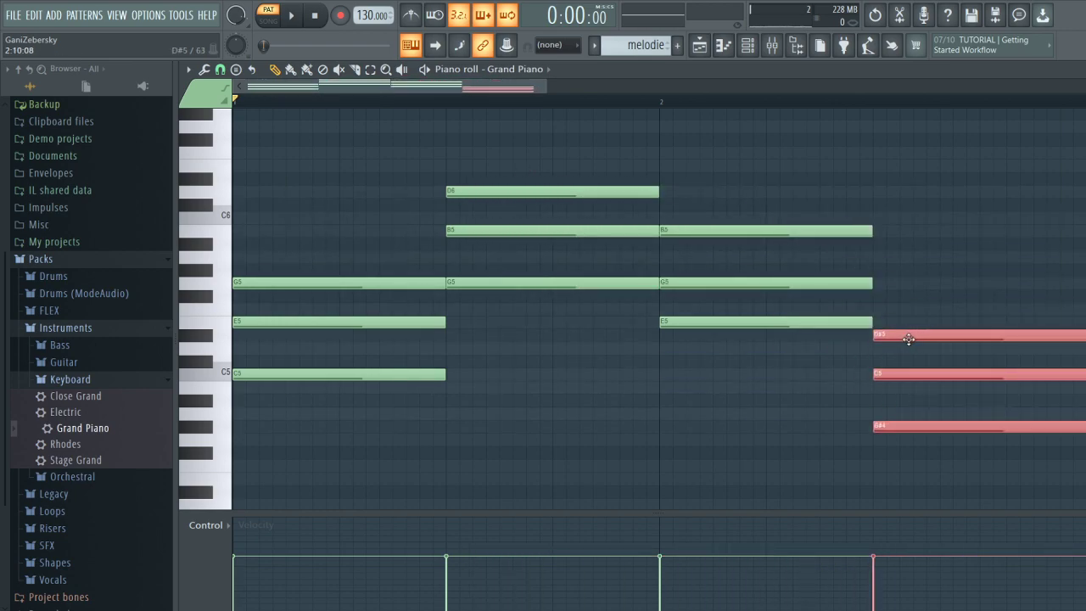
pyautogui.click(291, 15)
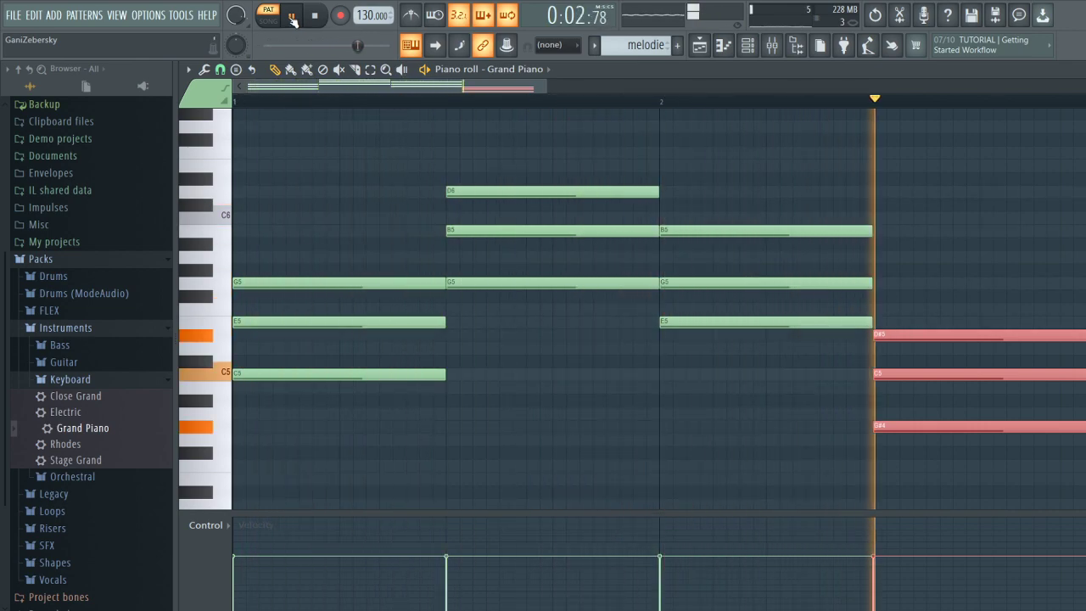
pyautogui.click(314, 15)
pyautogui.click(974, 337)
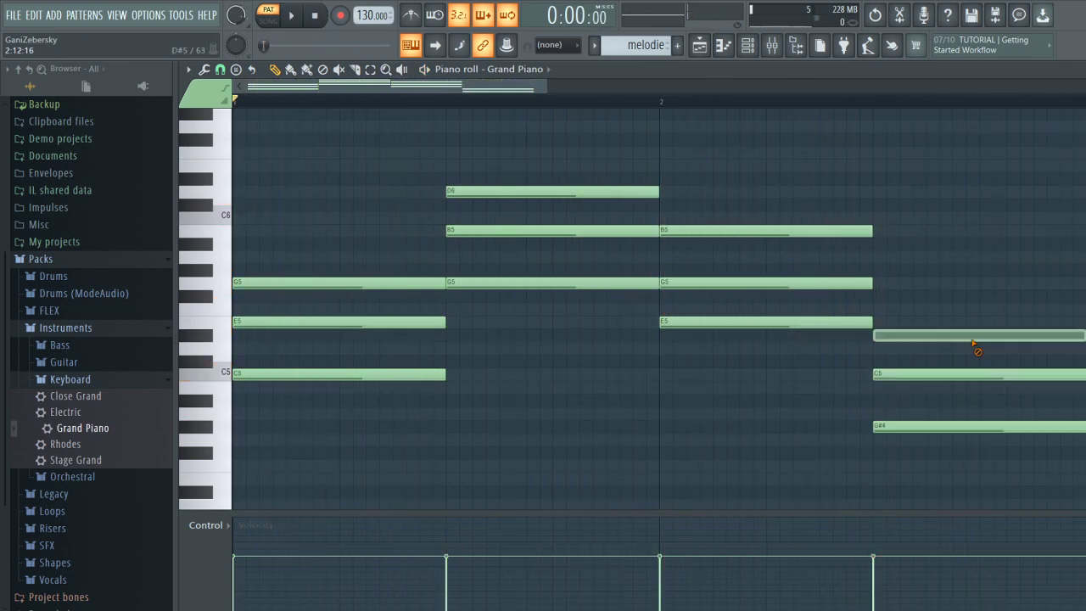
pyautogui.rightClick(974, 337)
pyautogui.rightClick(976, 375)
pyautogui.rightClick(981, 426)
pyautogui.scroll(-3, 989, 508)
pyautogui.scroll(4, 873, 364)
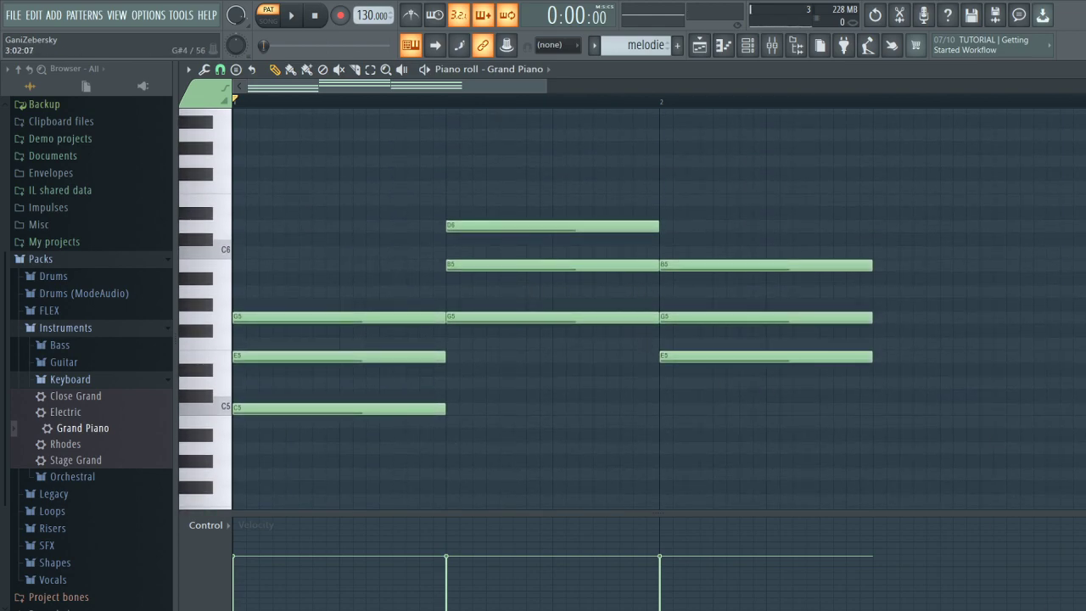
# Try a D5 note in the second half of bar 2 and remove the trial notes.
pyautogui.click(898, 384)
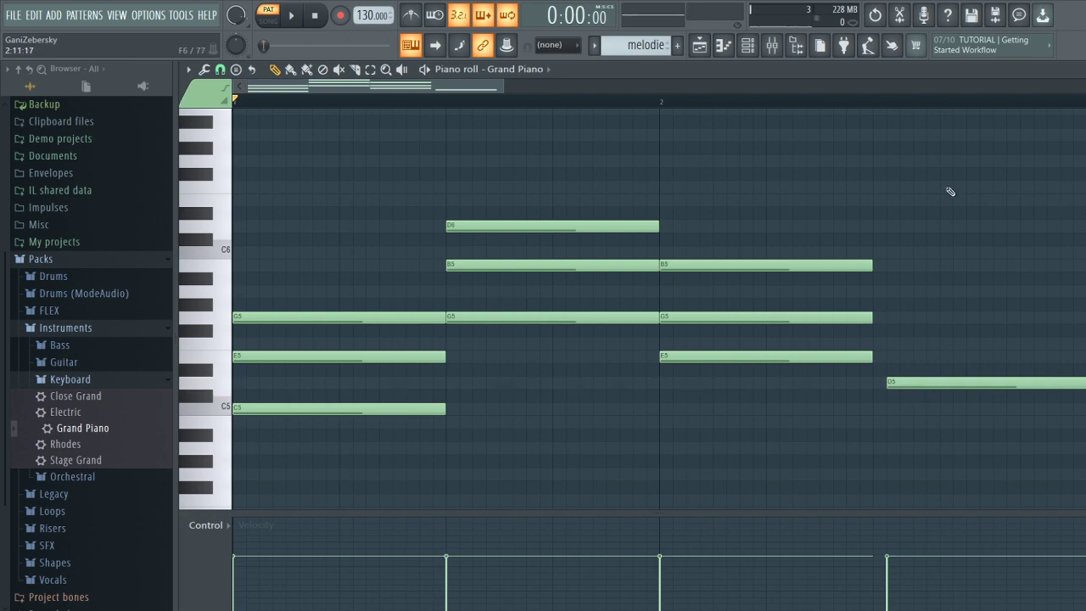
pyautogui.moveTo(913, 383); pyautogui.dragTo(892, 393)
pyautogui.click(885, 408)
pyautogui.rightClick(892, 393)
pyautogui.rightClick(900, 435)
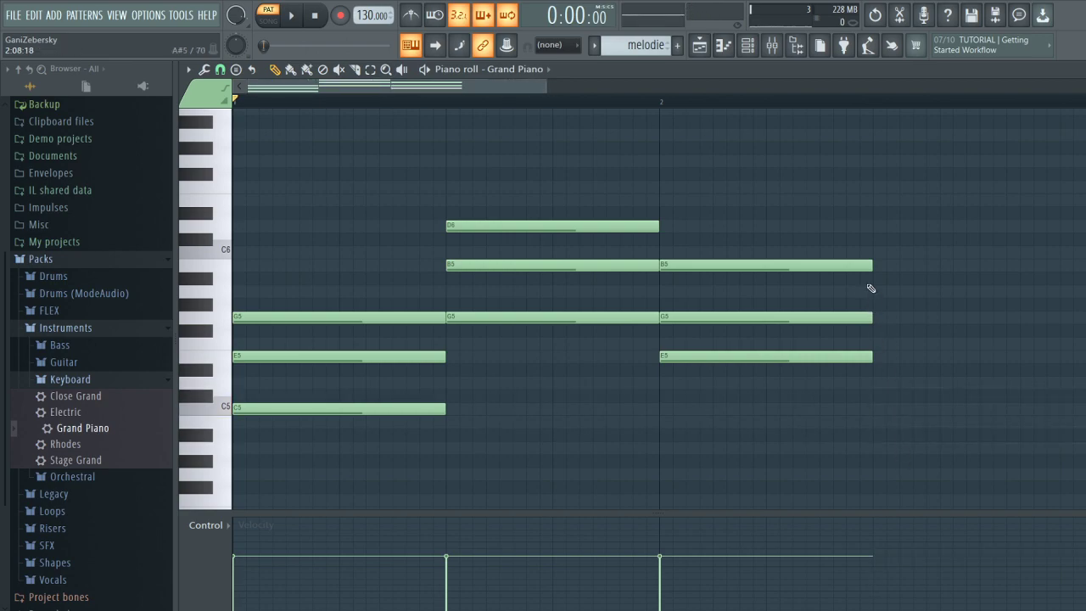
# Lengthen the third chord's E5, G5 and B5 notes to the end of bar 2.
pyautogui.moveTo(879, 271); pyautogui.dragTo(1017, 319)
pyautogui.moveTo(843, 317); pyautogui.dragTo(1051, 304)
pyautogui.moveTo(841, 368); pyautogui.dragTo(1057, 357)
# Show the playlist, play the arrangement in song mode, and clear the time selection over the first bars.
pyautogui.press('F5')
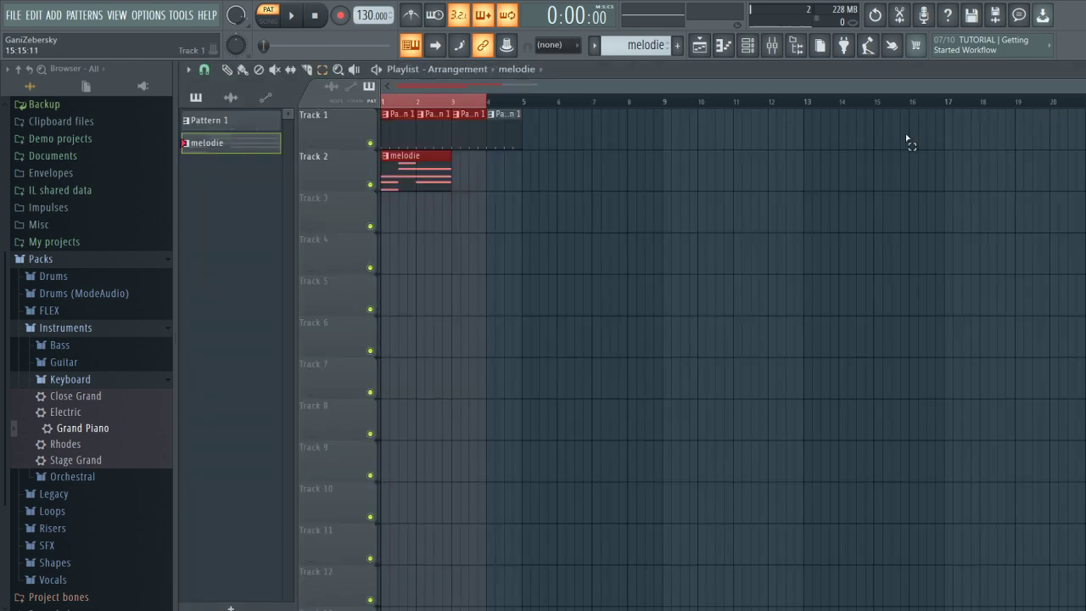
pyautogui.click(292, 16)
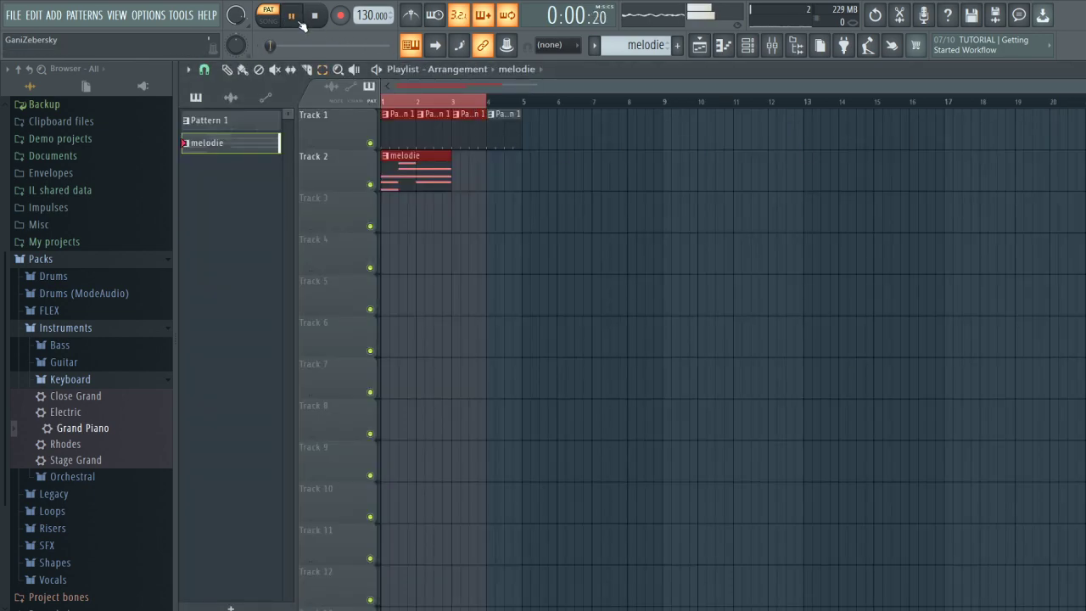
pyautogui.click(268, 21)
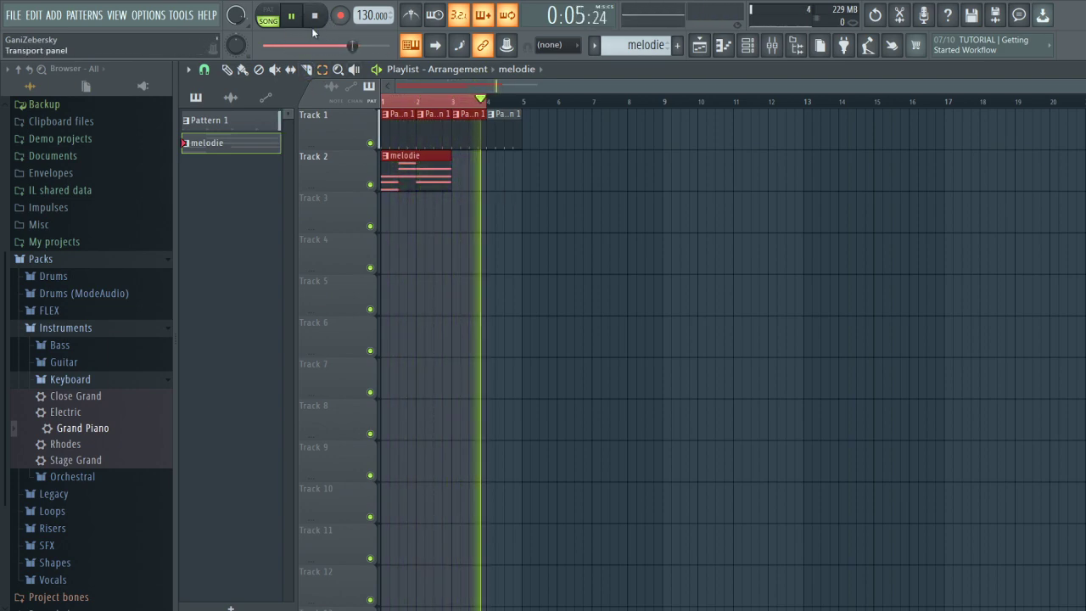
pyautogui.press('space')
pyautogui.click(414, 117)
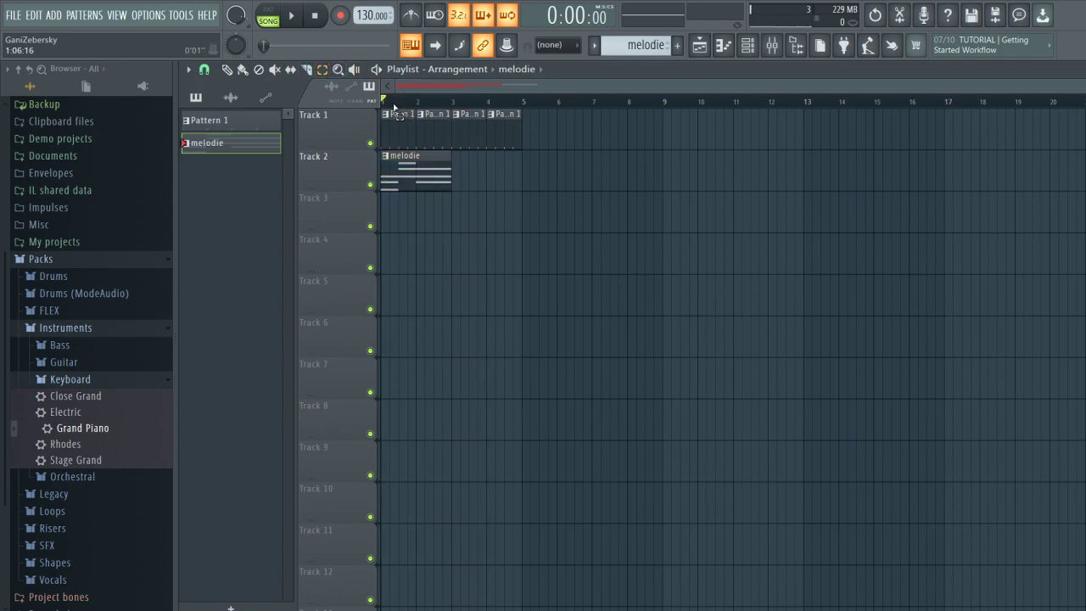
# Place a second melodie clip at bar 3 on Track 2 and play the arrangement.
pyautogui.click(228, 70)
pyautogui.click(480, 172)
pyautogui.moveTo(480, 172); pyautogui.dragTo(473, 172)
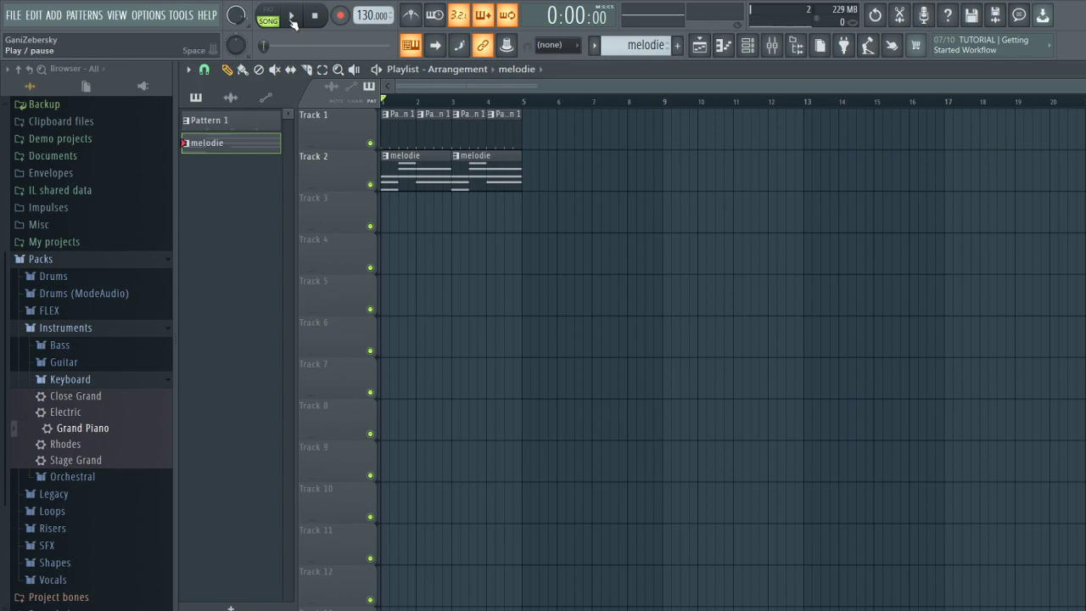
pyautogui.press('space')
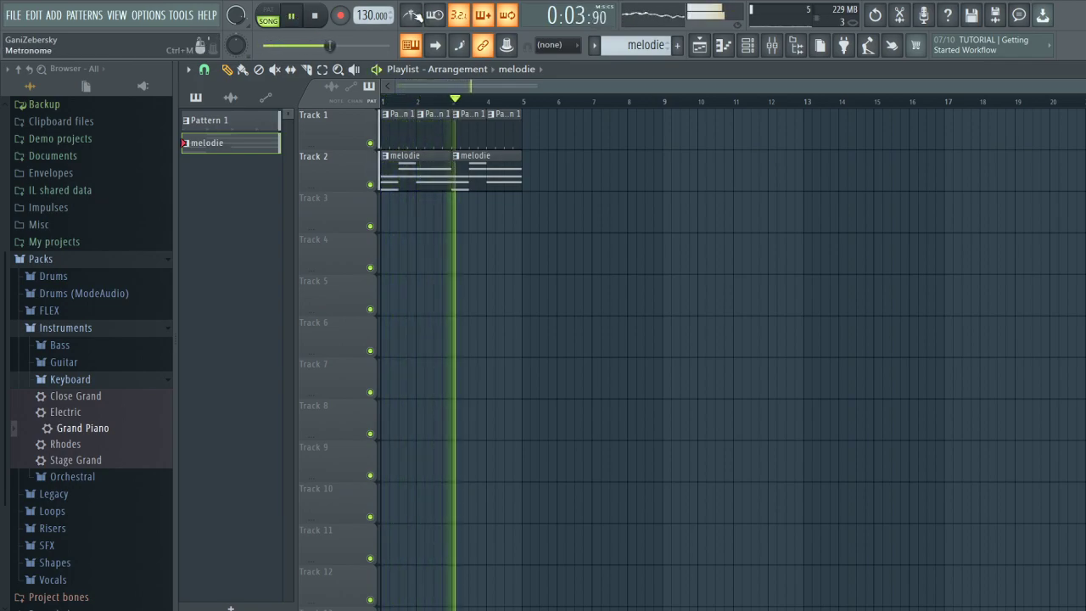
pyautogui.click(321, 17)
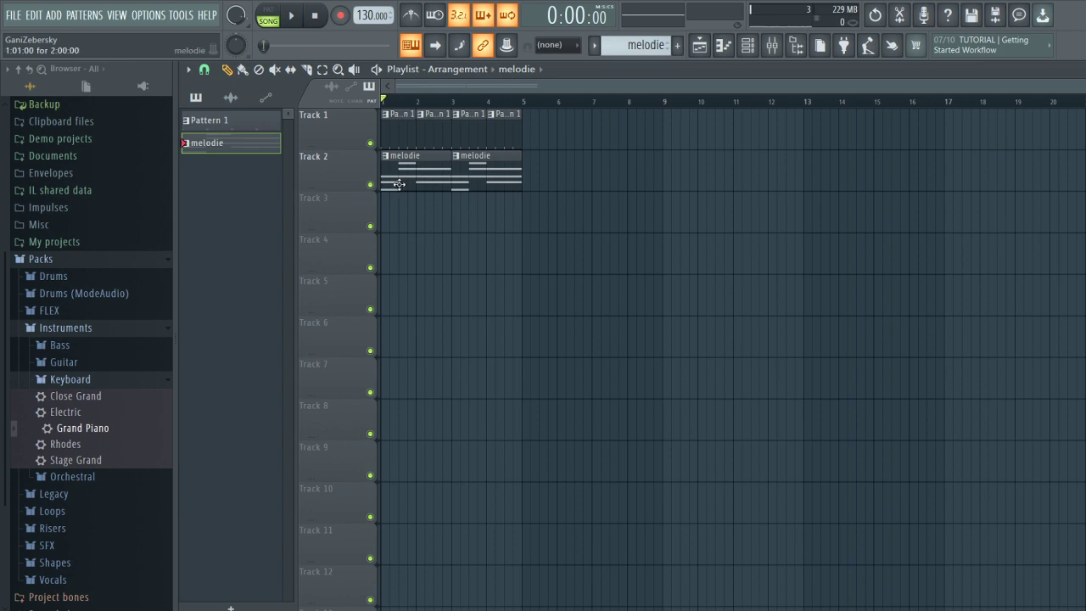
# Try painting a row of Pattern 1 clips along Track 1 from bar 5 to bar 18, and undo it.
pyautogui.click(267, 126)
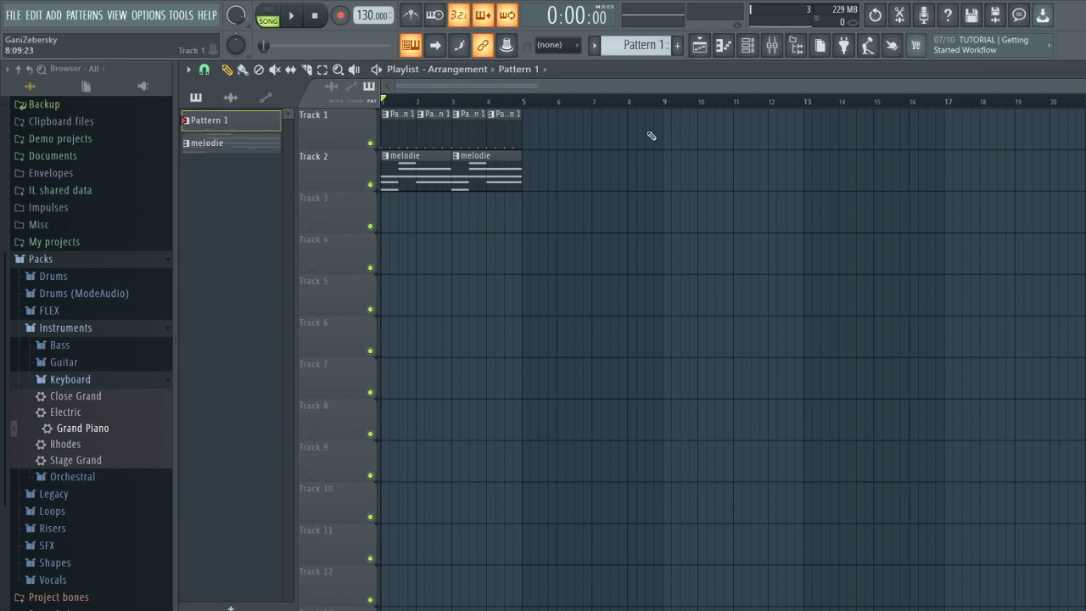
pyautogui.click(242, 70)
pyautogui.moveTo(546, 148); pyautogui.dragTo(968, 142)
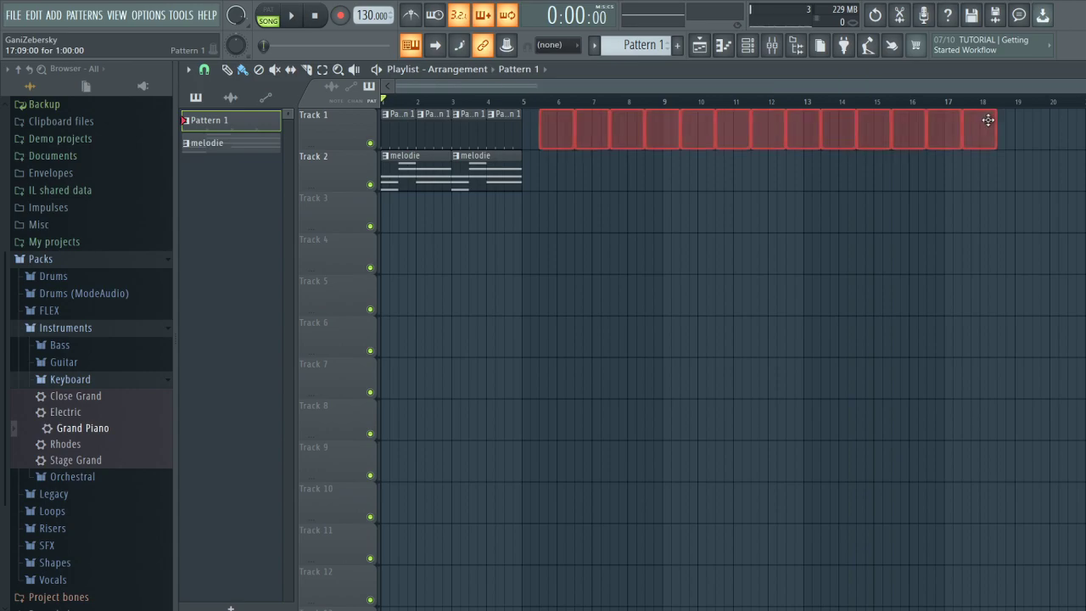
pyautogui.hotkey('ctrl', 'z')
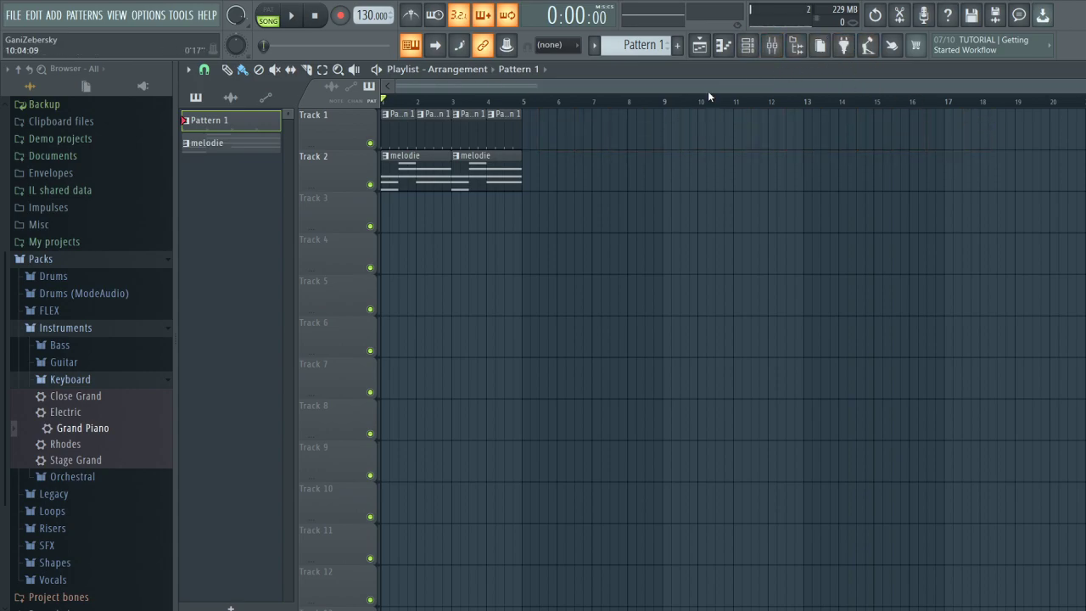
# Briefly show the mixer and the plugin picker, and return to the playlist.
pyautogui.click(775, 51)
pyautogui.click(775, 51)
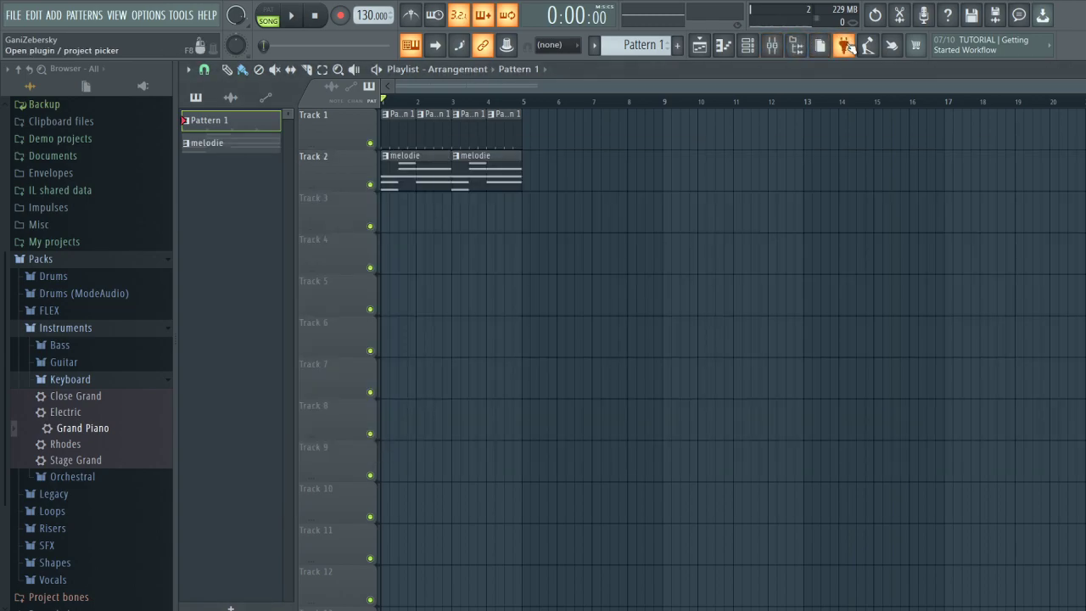
pyautogui.click(847, 47)
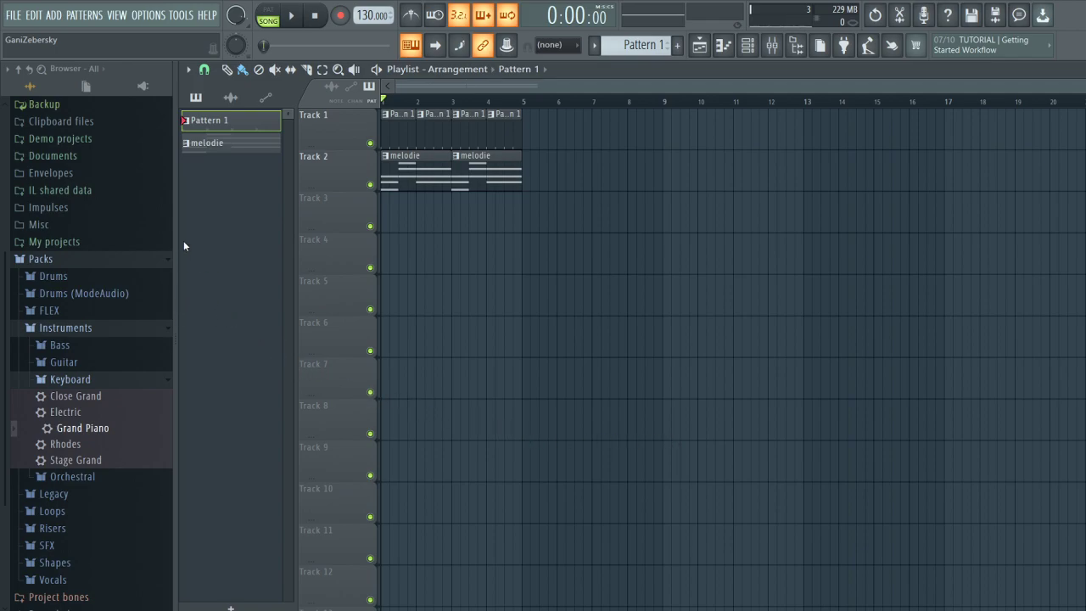
# Load EQUO into effect slot 1 of the mixer's Master track, and open and close its settings window.
pyautogui.click(772, 45)
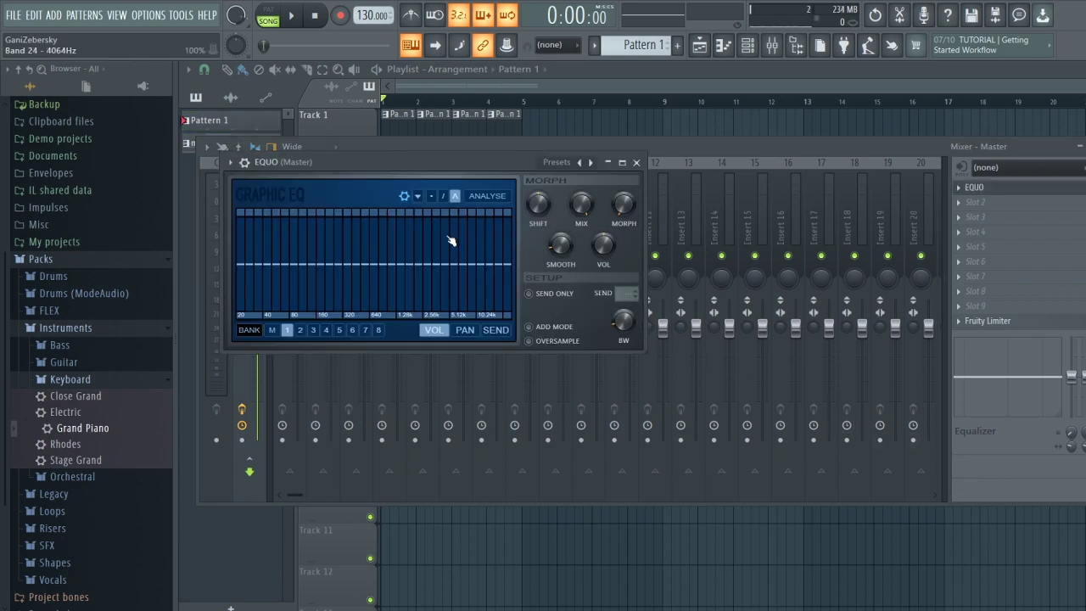
pyautogui.click(638, 162)
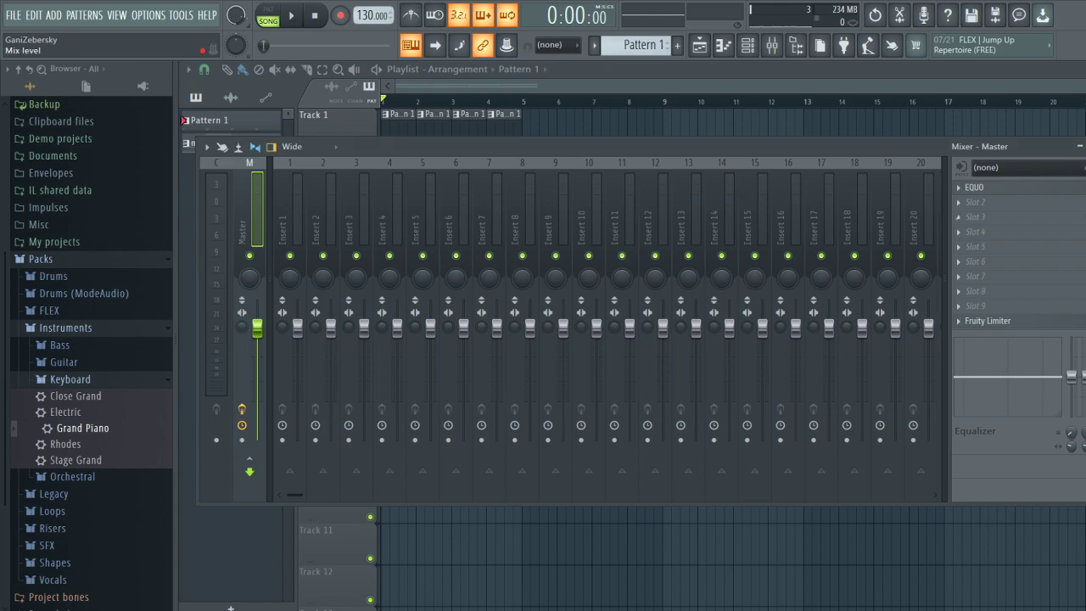
pyautogui.click(998, 190)
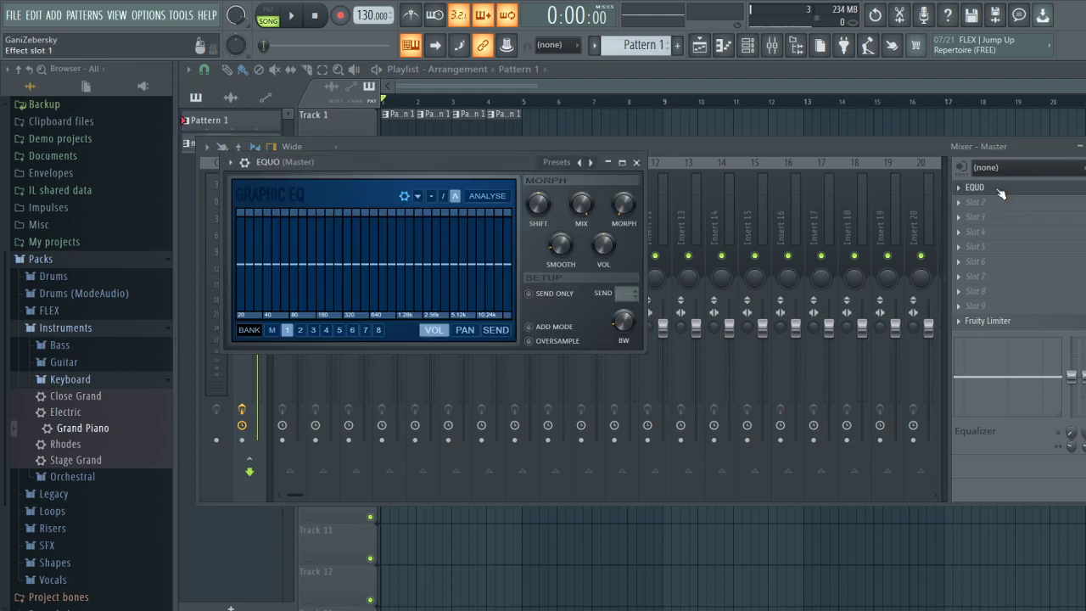
pyautogui.click(636, 162)
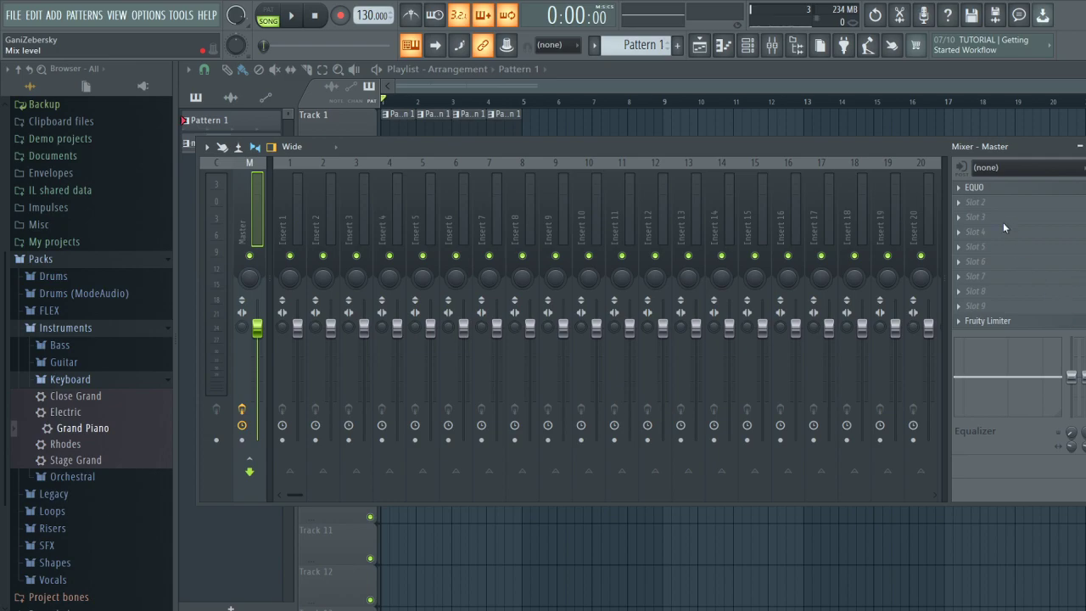
pyautogui.click(969, 189)
pyautogui.click(970, 189)
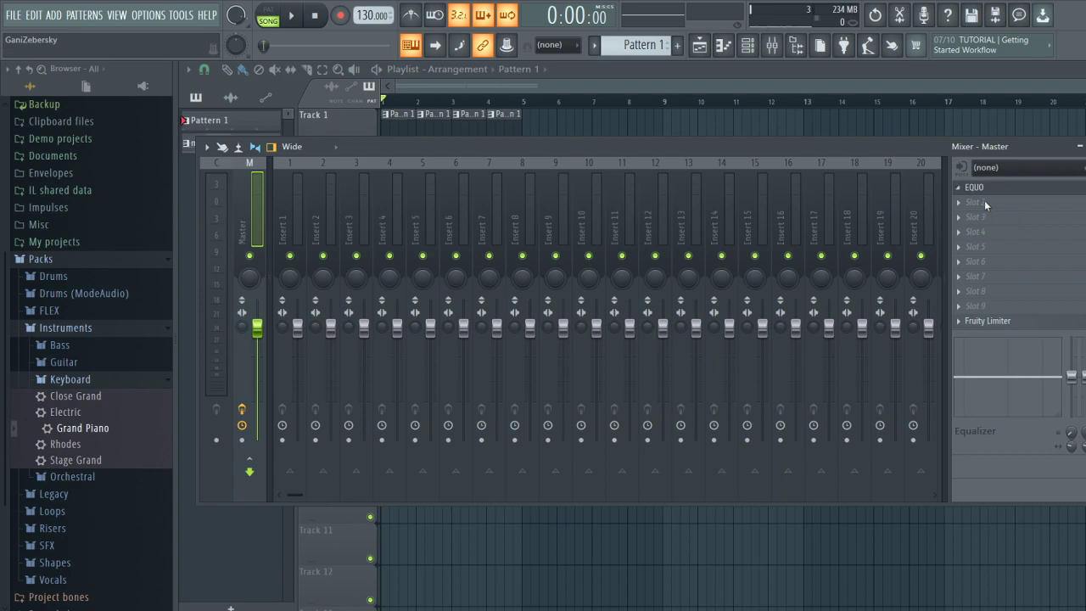
# Try Fruity parametric EQ and Distructor as the effect in slot 1 of the Master track, closing each settings window.
pyautogui.click(960, 188)
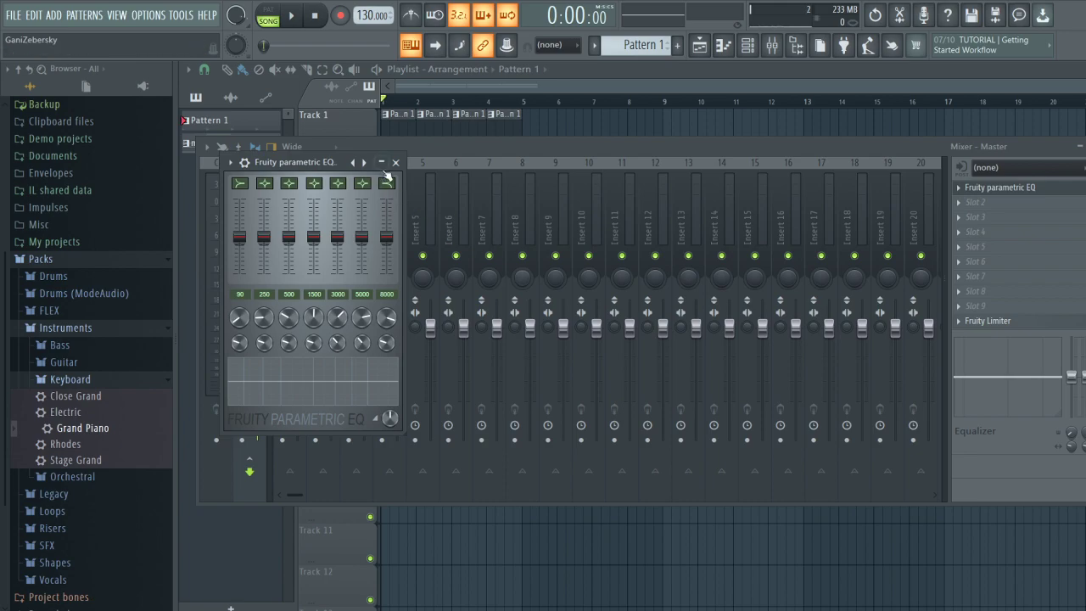
pyautogui.click(395, 162)
pyautogui.click(965, 189)
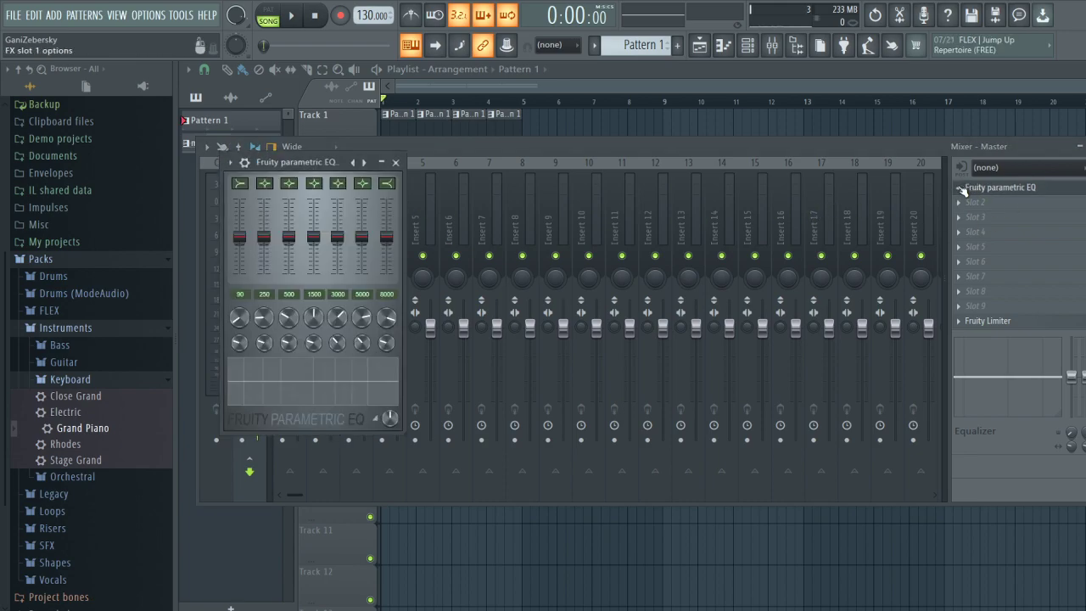
pyautogui.click(966, 191)
pyautogui.click(1001, 214)
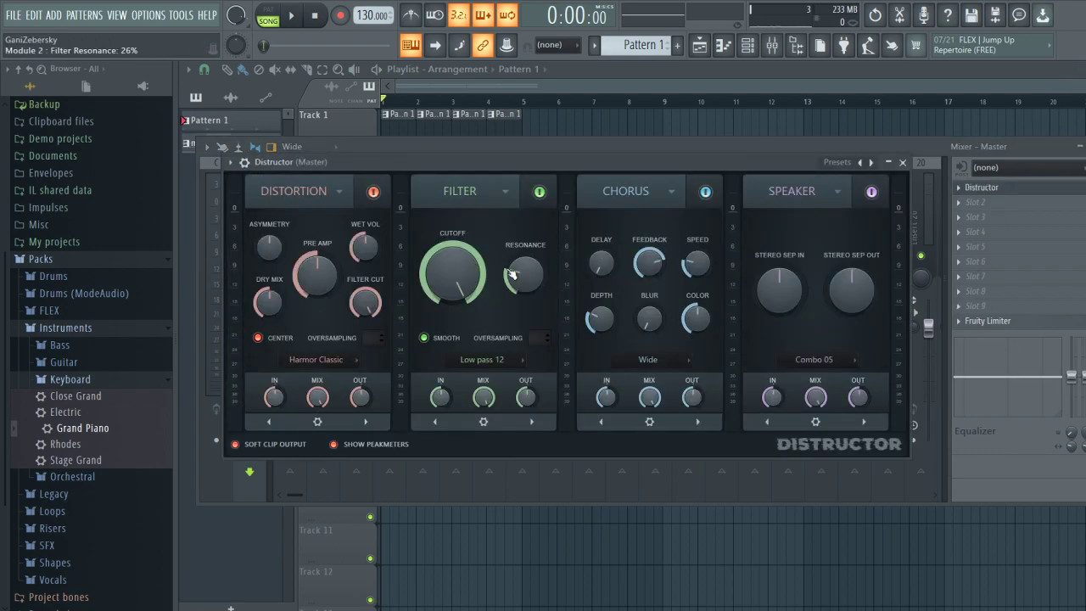
pyautogui.click(903, 162)
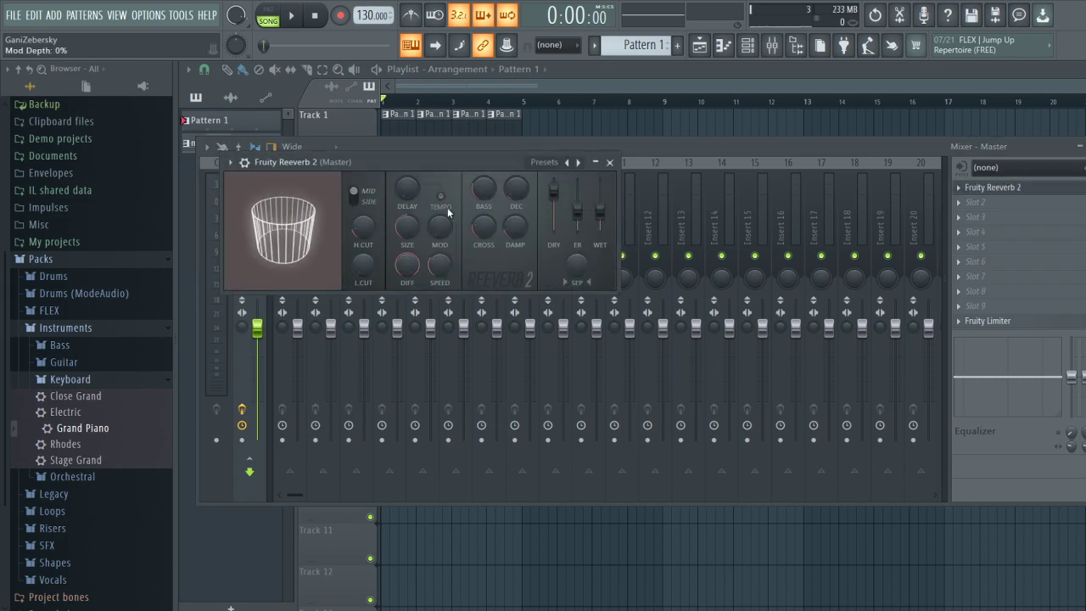
# Load Fruity Reeverb 2 into Master slot 1, set its room size to 83 while the arrangement plays, and stop playback.
pyautogui.moveTo(460, 161); pyautogui.dragTo(582, 202)
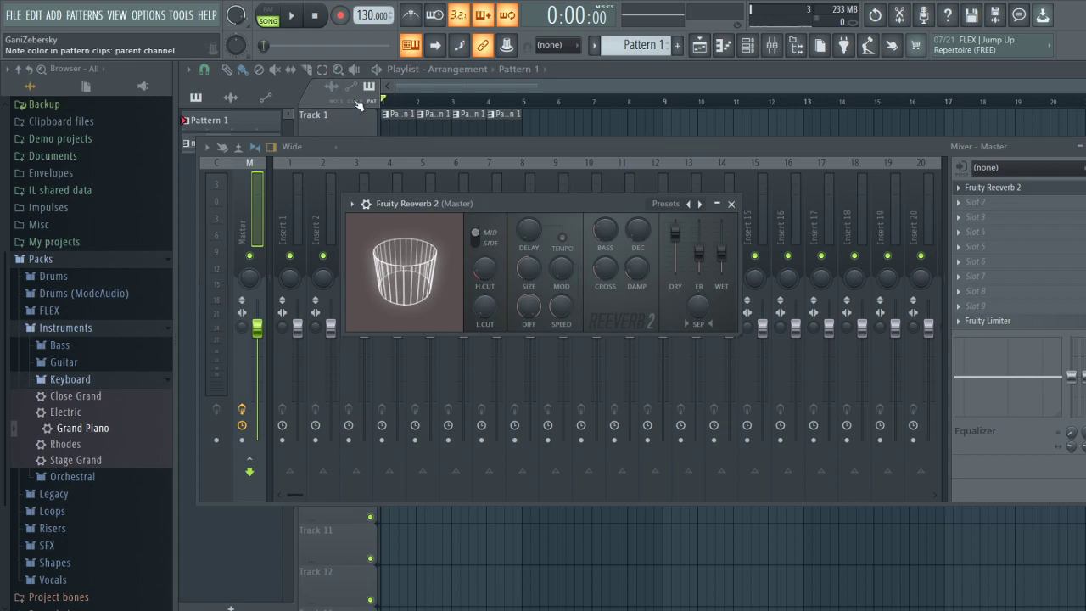
pyautogui.click(293, 22)
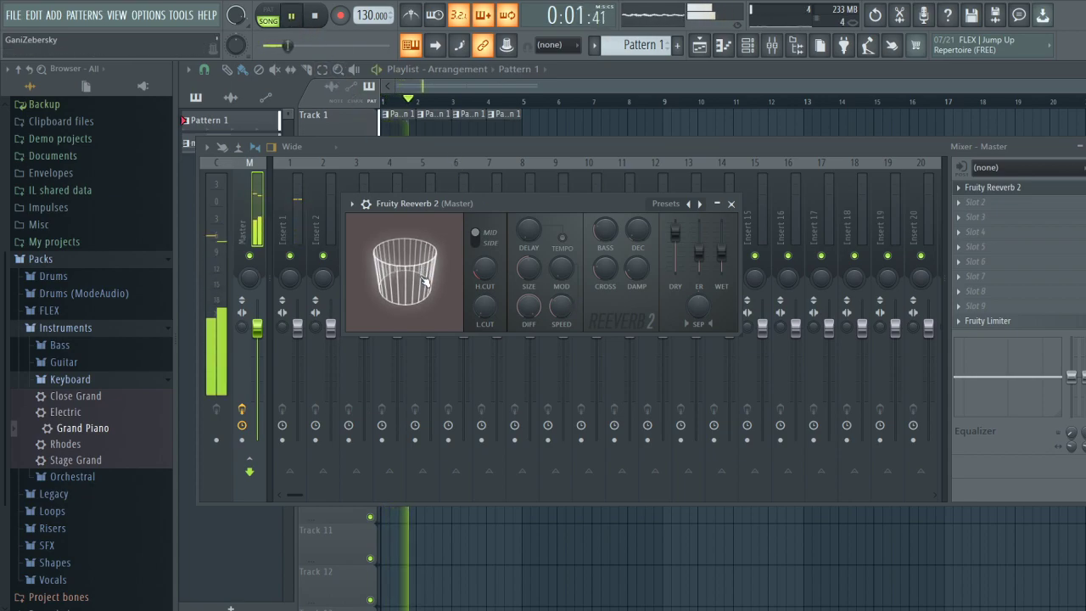
pyautogui.moveTo(528, 268); pyautogui.dragTo(529, 323)
pyautogui.moveTo(529, 268)
pyautogui.mouseDown()
pyautogui.moveTo(529, 255)
pyautogui.moveTo(529, 268)
pyautogui.mouseUp()
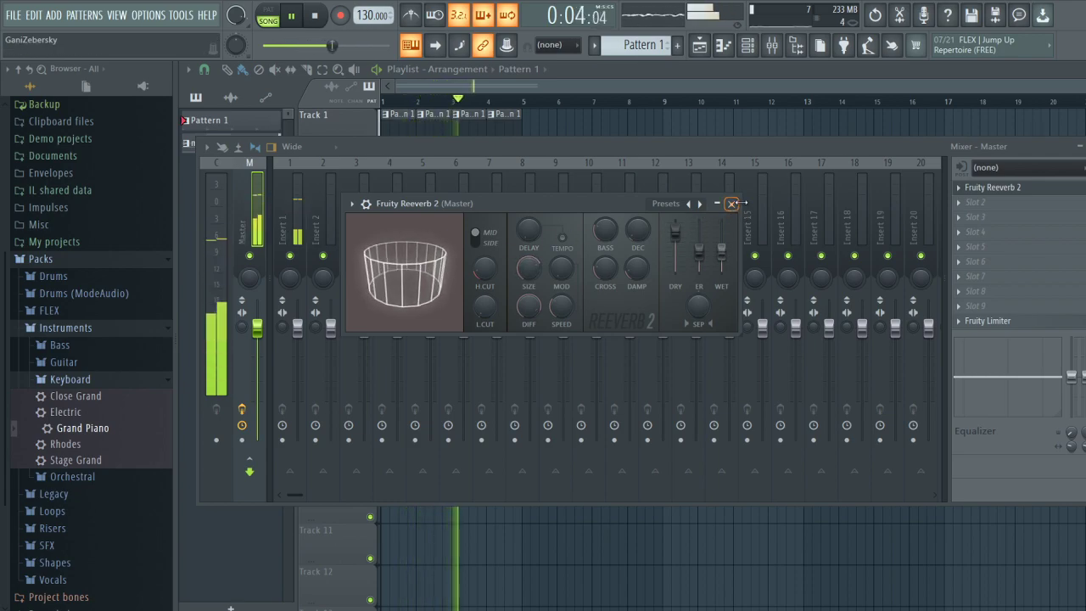
pyautogui.moveTo(529, 269); pyautogui.dragTo(529, 262)
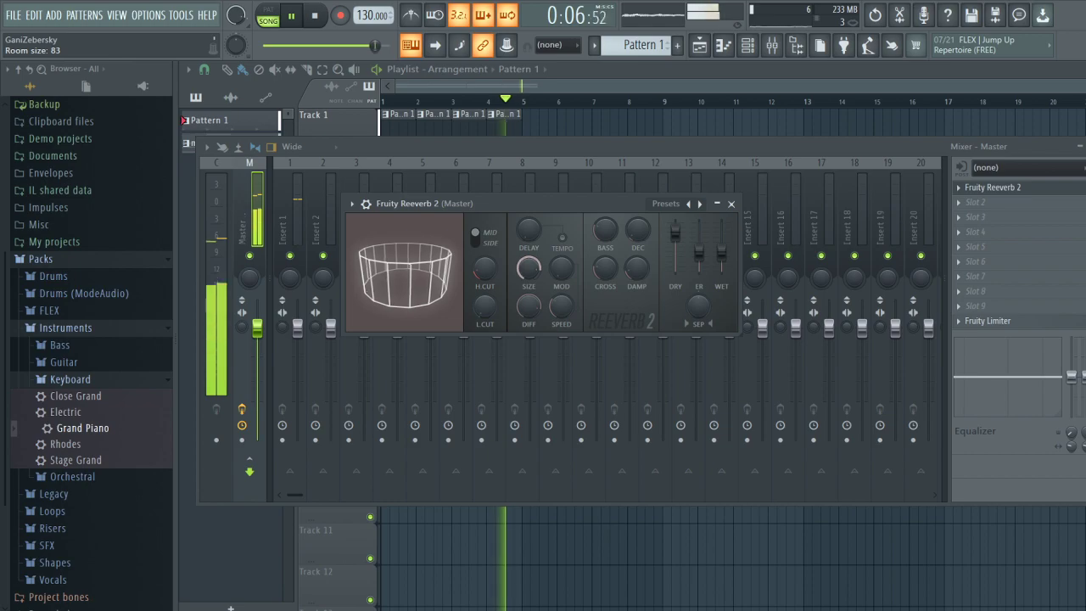
pyautogui.click(732, 204)
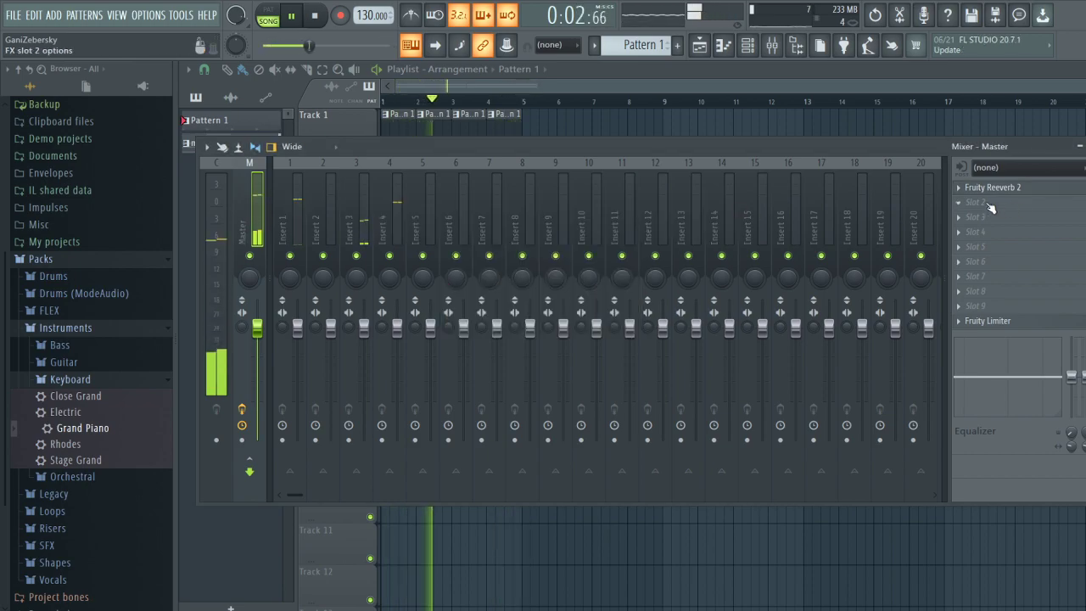
pyautogui.press('space')
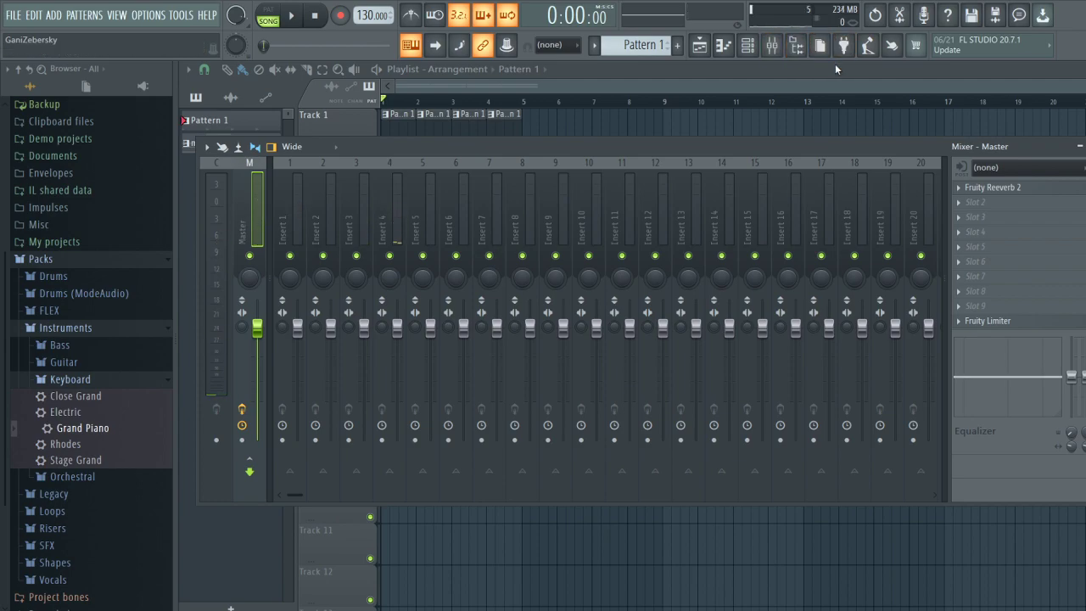
# Add Fruity Envelope Controller and, during playback, steepen its decay, make the release drop vertically and bend the attack curve downward.
pyautogui.hotkey('ctrl', 's')
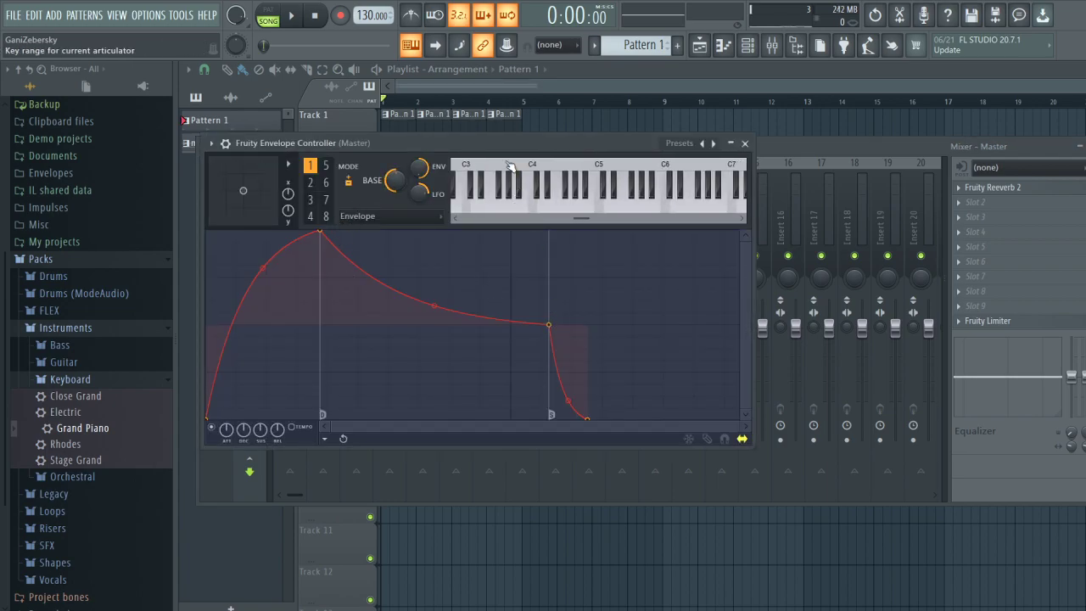
pyautogui.moveTo(499, 141); pyautogui.dragTo(702, 277)
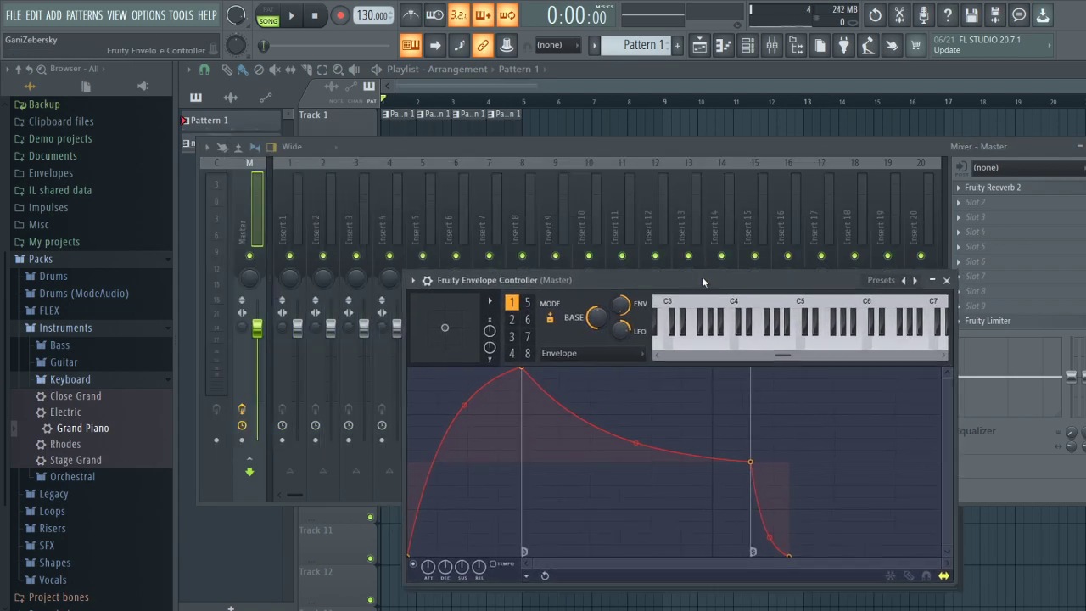
pyautogui.click(297, 28)
pyautogui.moveTo(572, 358); pyautogui.dragTo(574, 415)
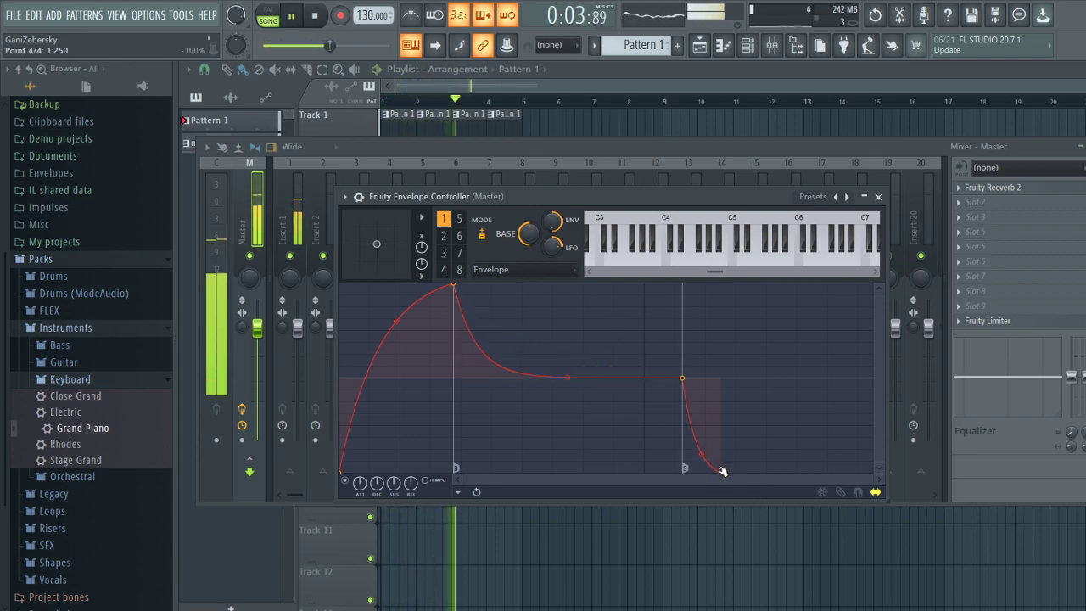
pyautogui.moveTo(719, 472); pyautogui.dragTo(683, 469)
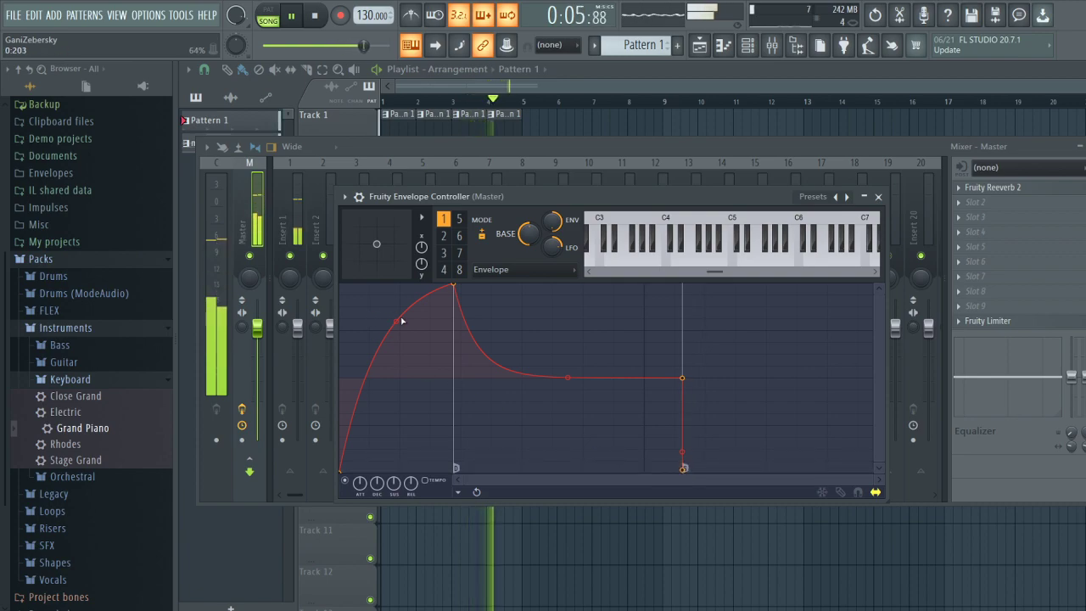
pyautogui.moveTo(396, 322); pyautogui.dragTo(396, 471)
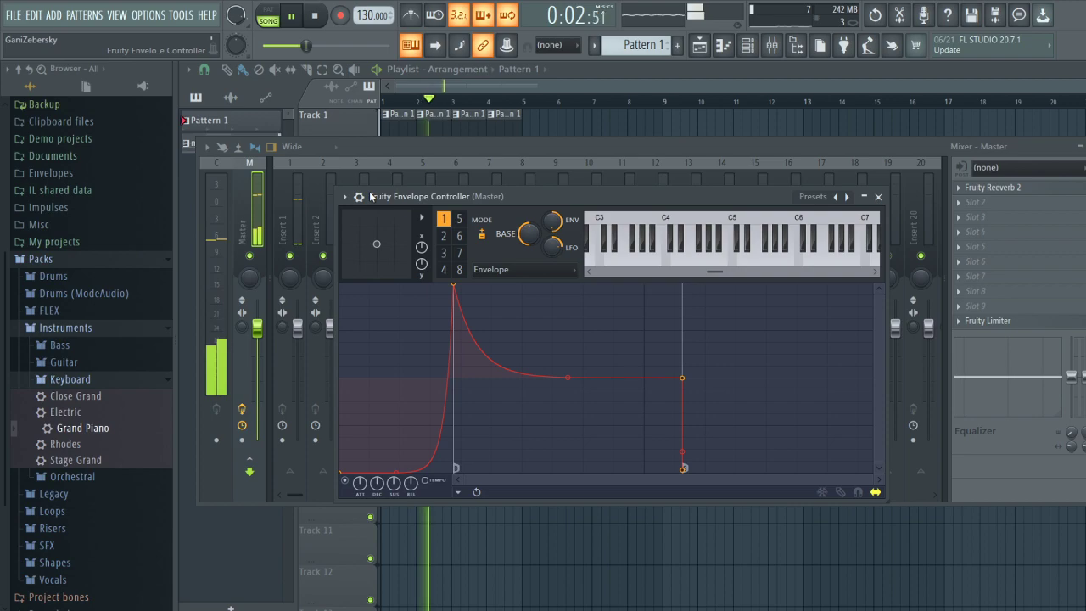
pyautogui.moveTo(371, 197); pyautogui.dragTo(175, 98)
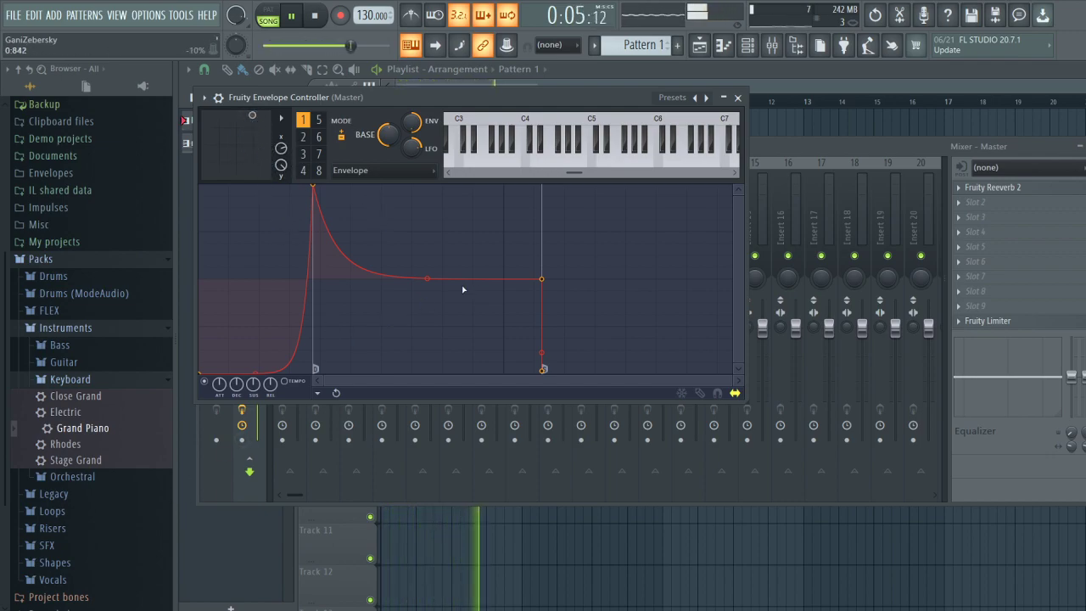
pyautogui.click(739, 97)
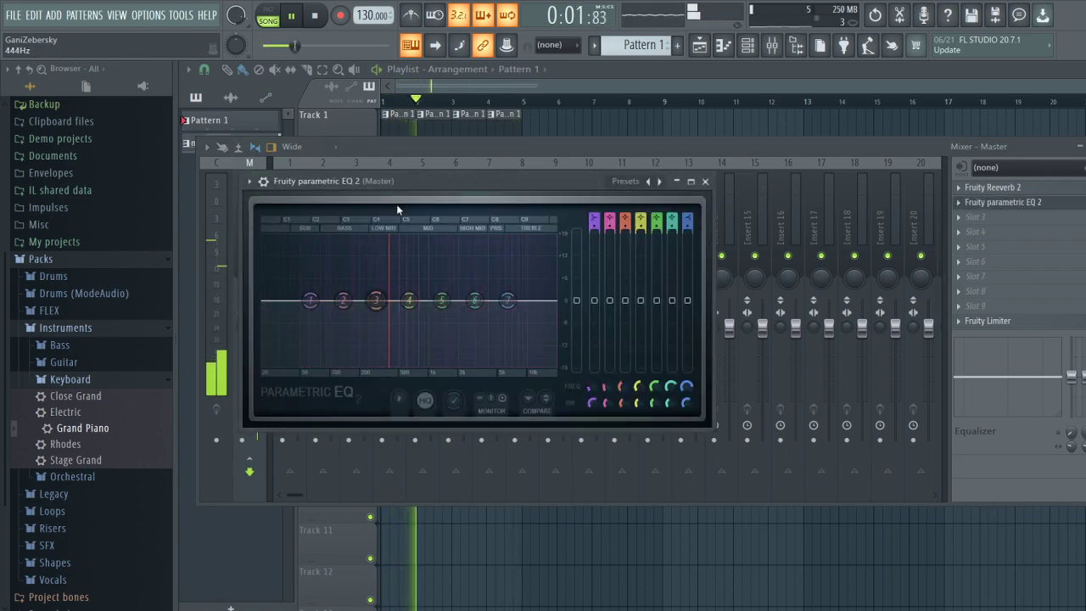
# Load Fruity parametric EQ 2 into Master slot 2, cut band 3 to -11.9 dB at 316 Hz, and raise band 7.
pyautogui.moveTo(392, 182); pyautogui.dragTo(375, 216)
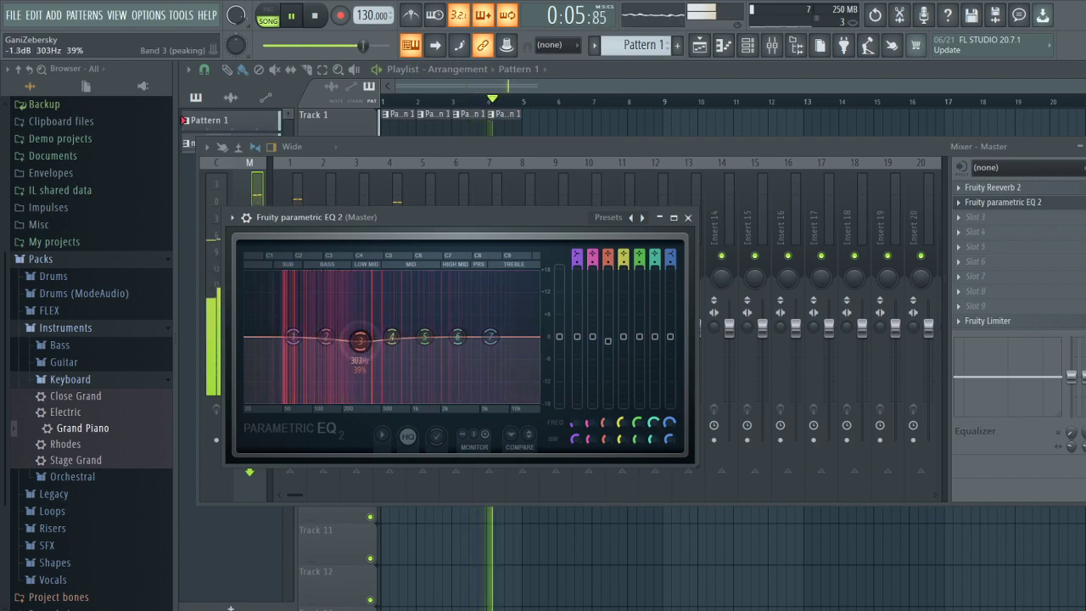
pyautogui.moveTo(367, 337); pyautogui.dragTo(362, 381)
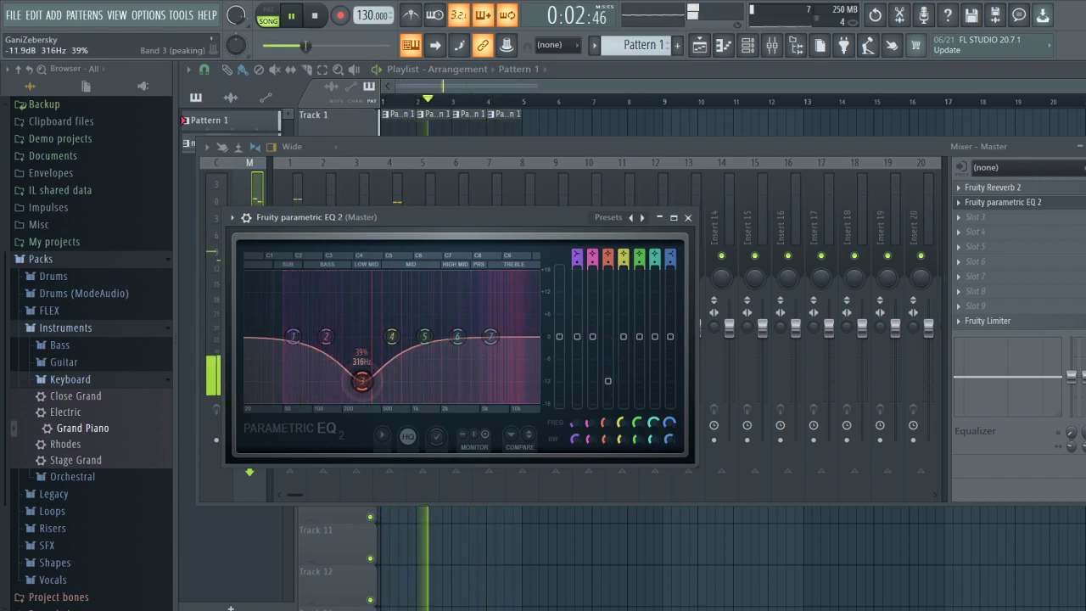
pyautogui.moveTo(492, 338)
pyautogui.mouseDown()
pyautogui.moveTo(491, 291)
pyautogui.moveTo(492, 322)
pyautogui.mouseUp()
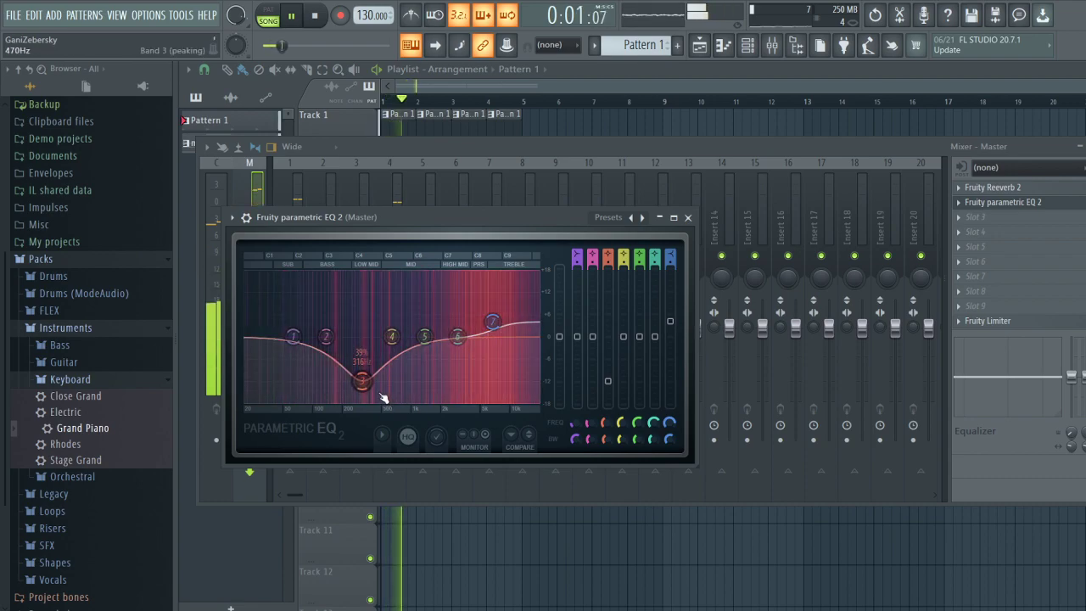
# In the parametric EQ, ease the band 3 cut, lower bands 1 and 6, and raise bands 2 and 5.
pyautogui.moveTo(361, 380); pyautogui.dragTo(362, 376)
pyautogui.moveTo(296, 342); pyautogui.dragTo(340, 329)
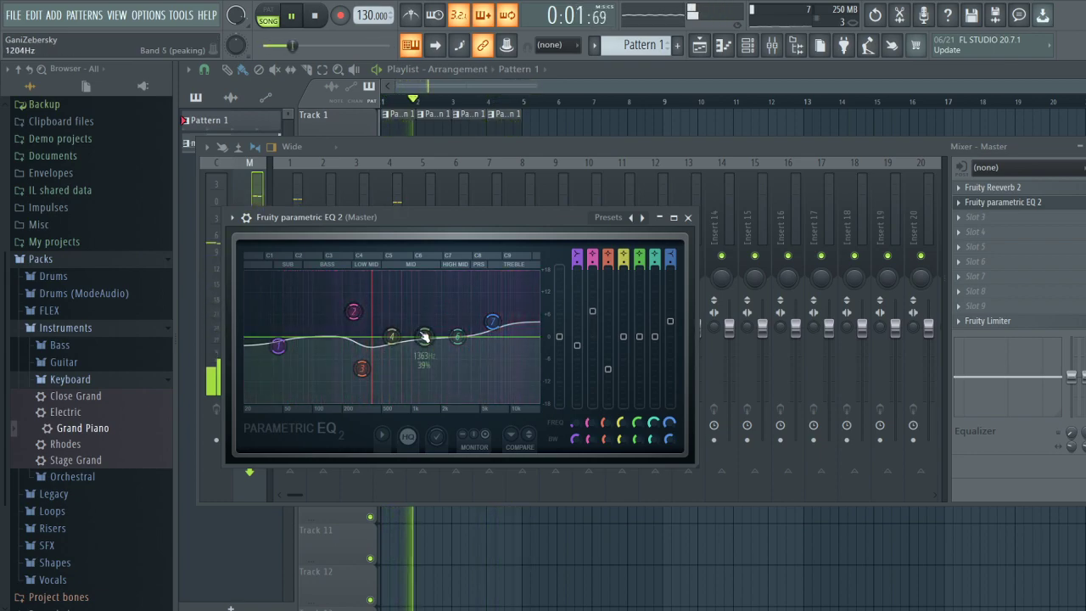
pyautogui.moveTo(424, 337); pyautogui.dragTo(426, 331)
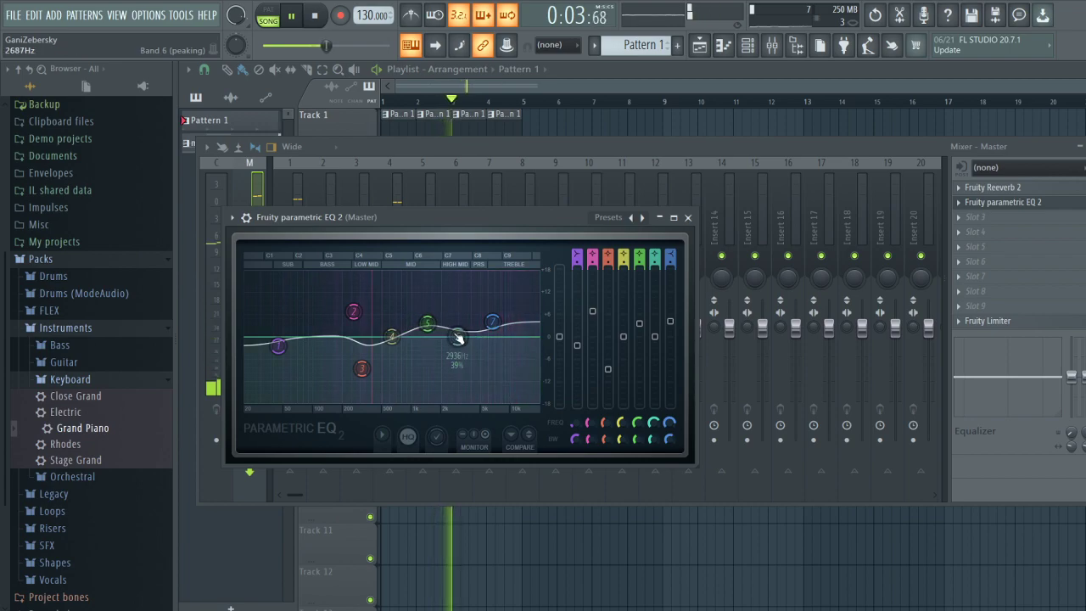
pyautogui.moveTo(465, 342); pyautogui.dragTo(470, 368)
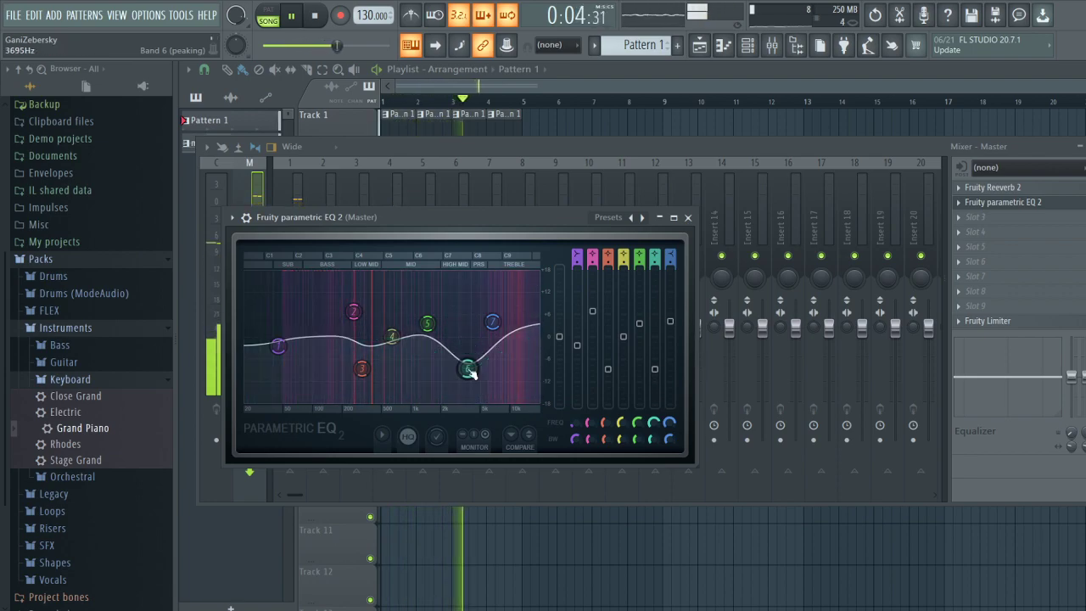
# Close the parametric EQ settings, return from the mixer to the playlist, and stop playback.
pyautogui.click(687, 218)
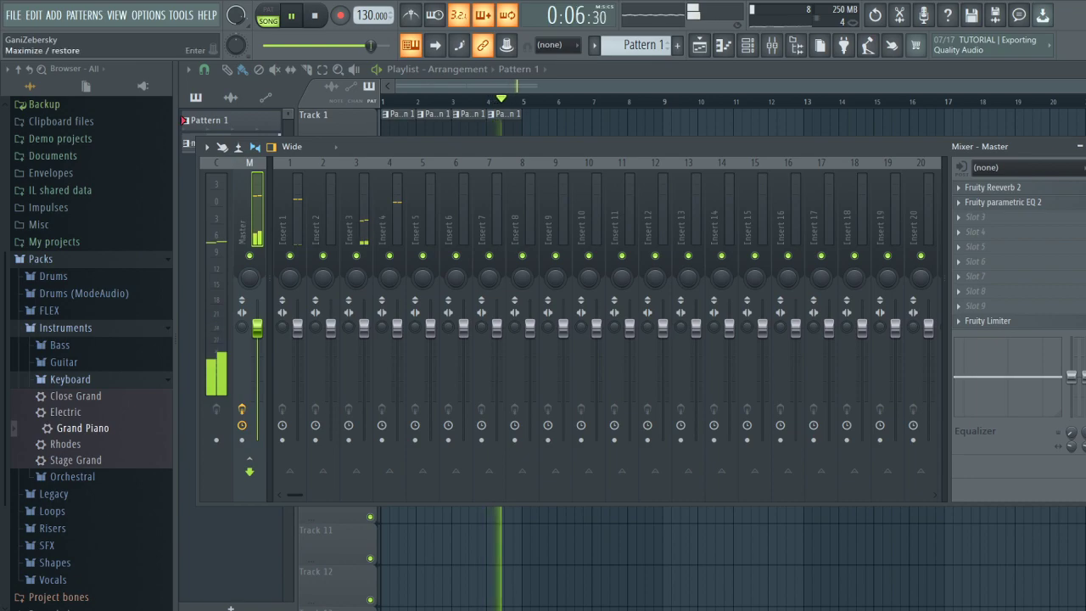
pyautogui.press('F9')
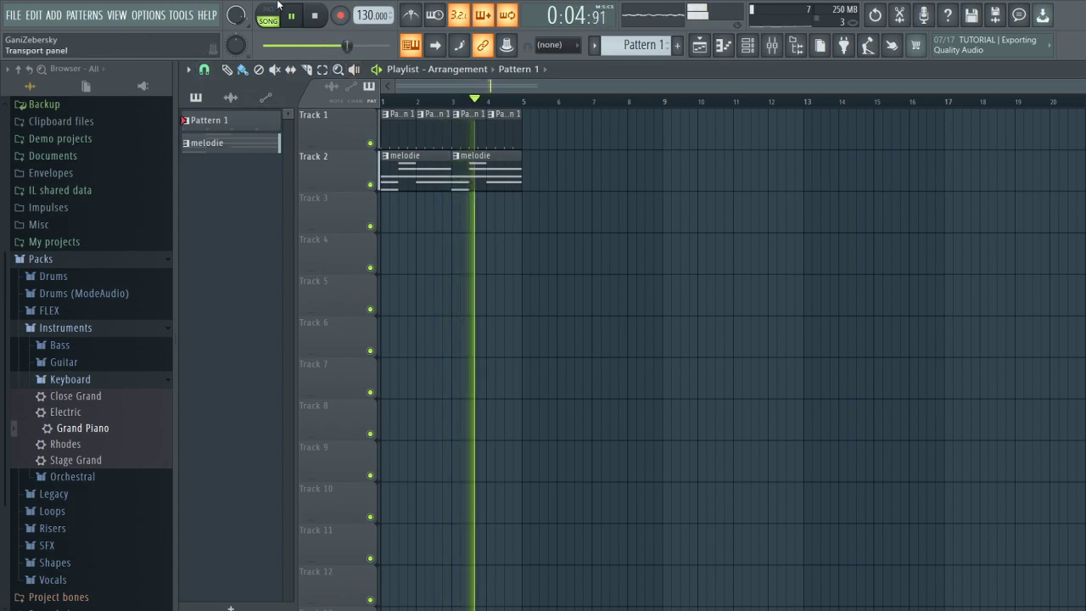
pyautogui.click(317, 17)
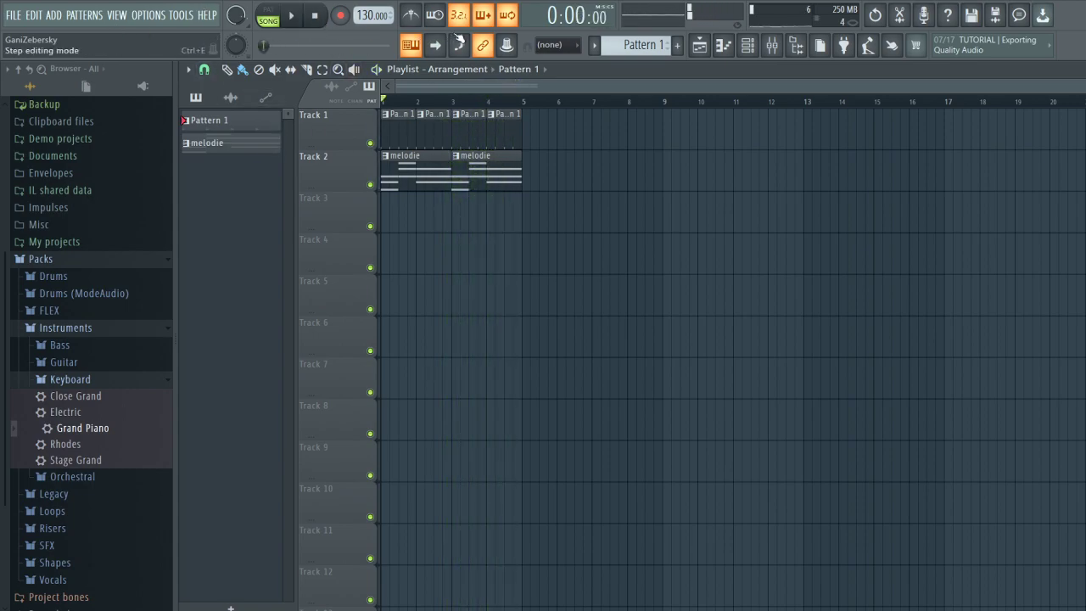